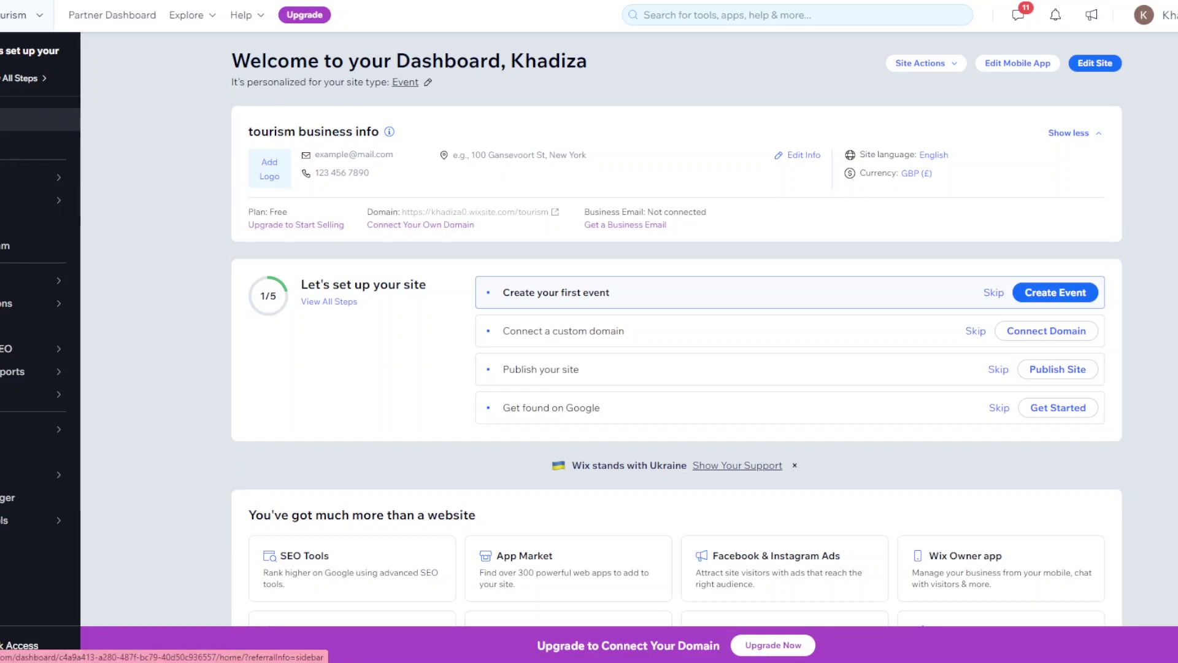
- Go to the site's Events section and start a new event draft
{"action": "mouse_move", "coordinate": [37, 200]}
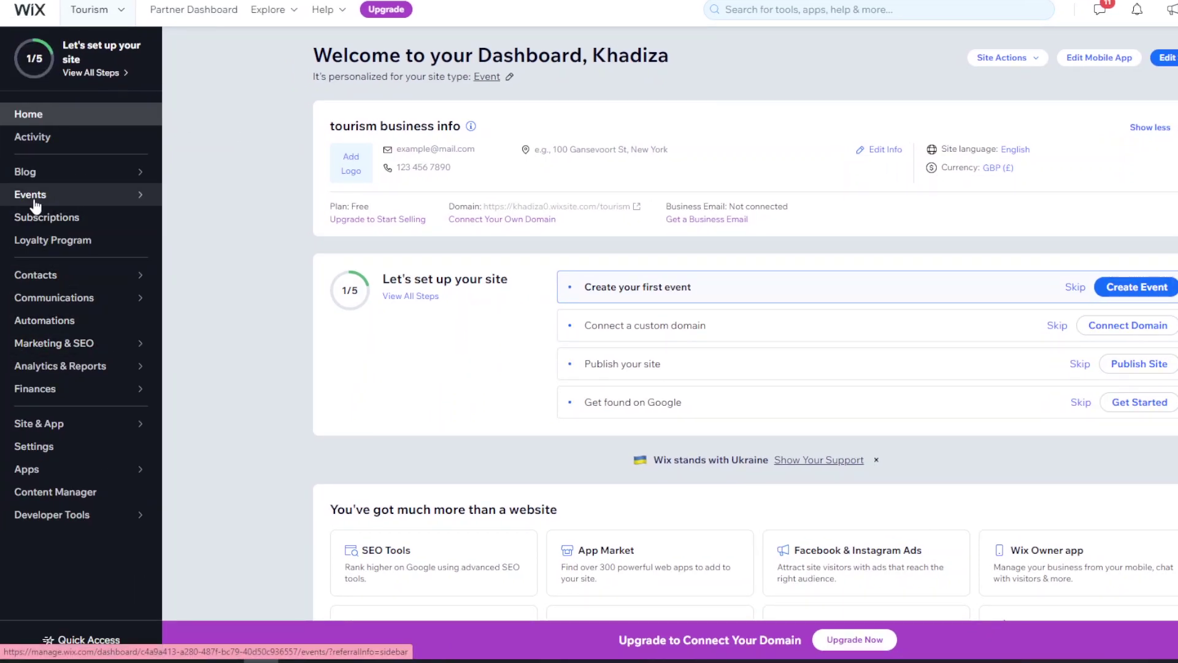
{"action": "left_click", "coordinate": [32, 200]}
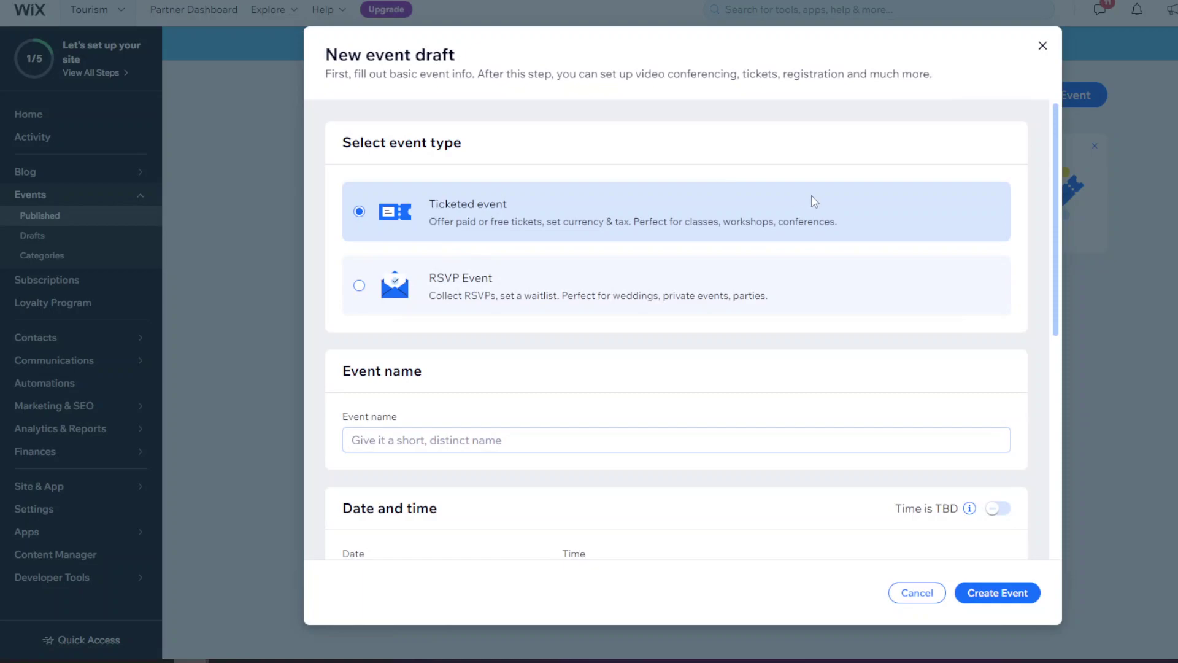
{"action": "left_click", "coordinate": [1043, 46]}
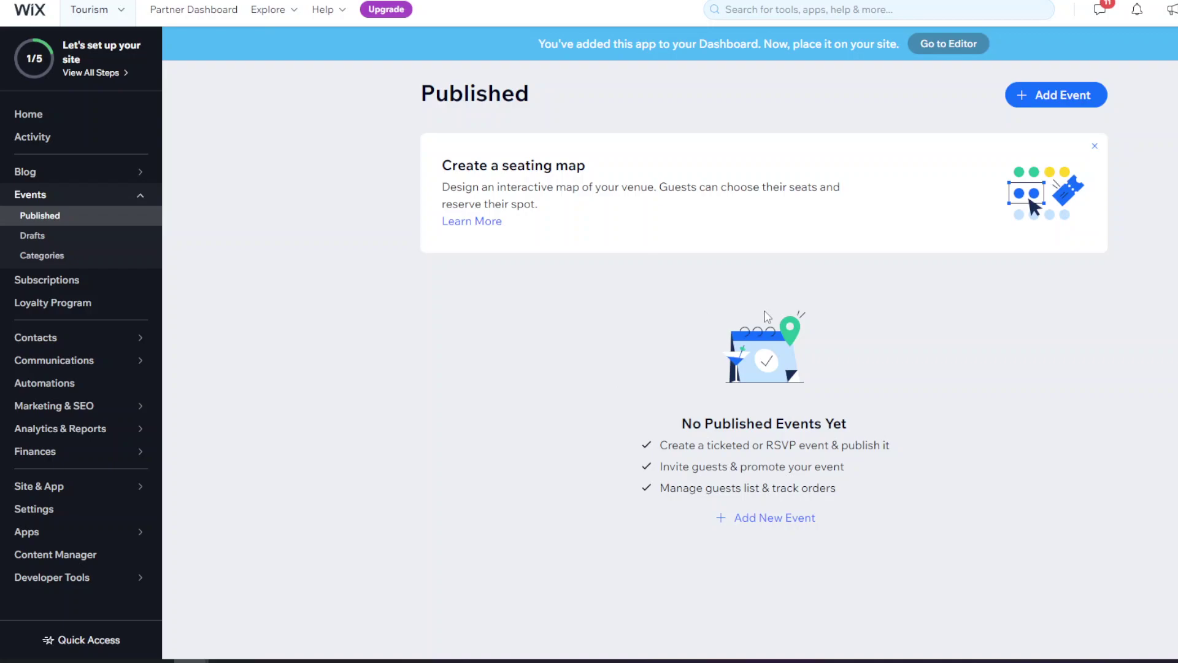
{"action": "left_click", "coordinate": [765, 519]}
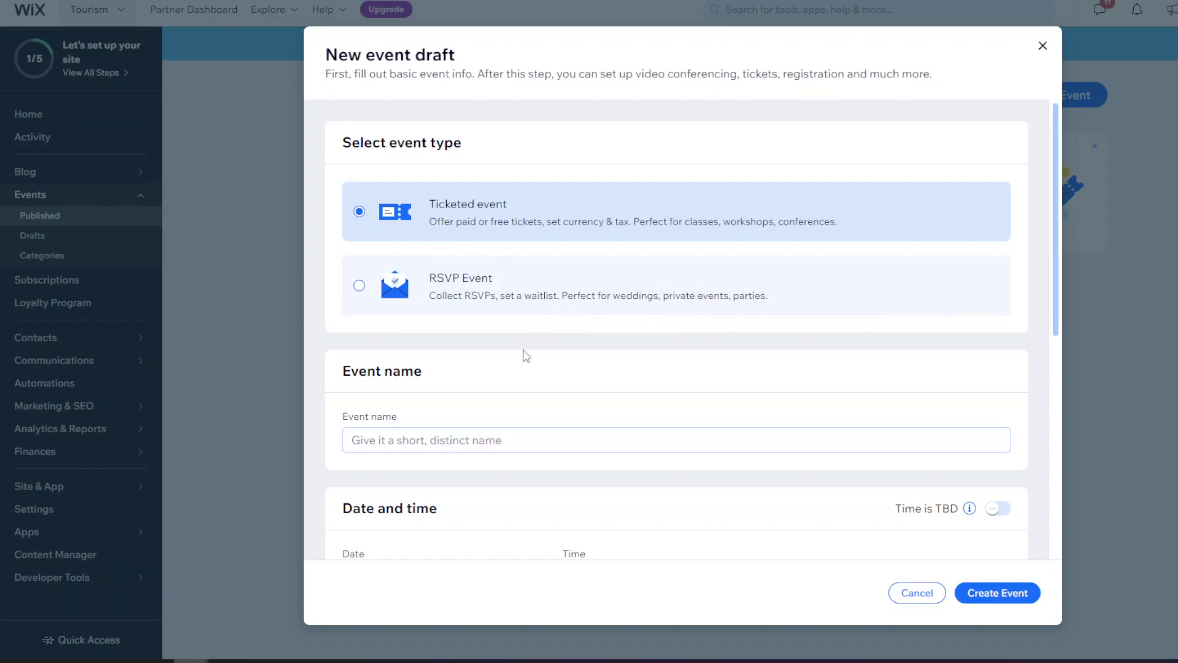
- Name the new ticketed event Music Event
{"action": "scroll", "coordinate": [525, 356], "scroll_direction": "down", "scroll_amount": 2}
{"action": "left_click", "coordinate": [417, 355]}
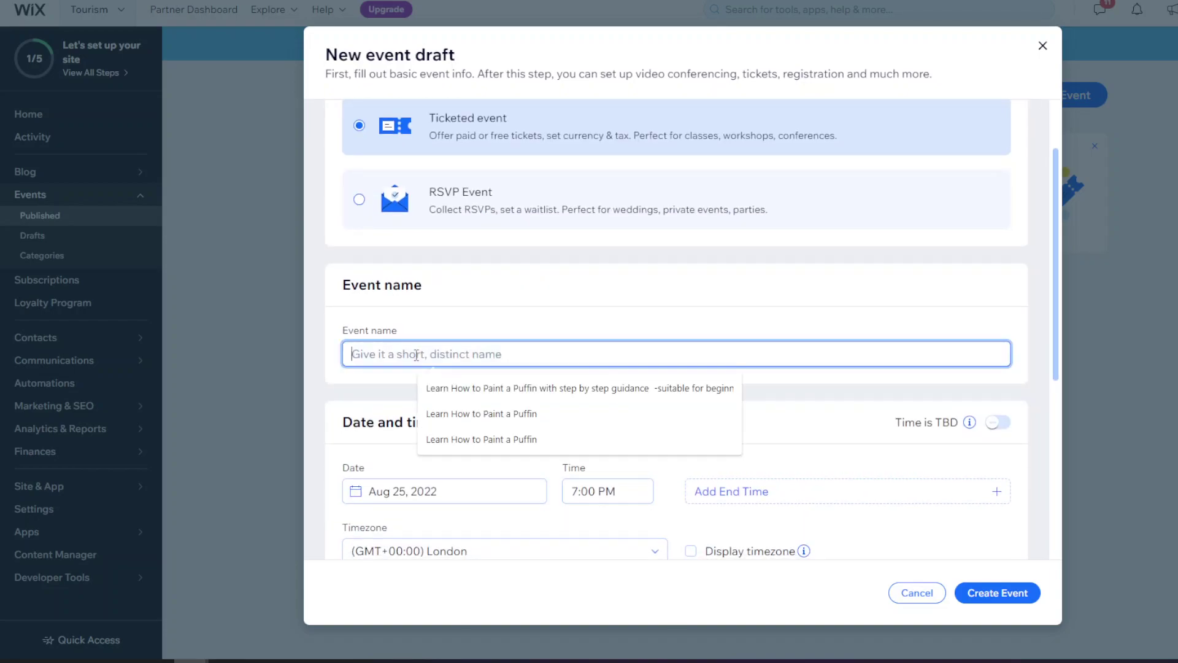
{"action": "type", "text": "Music Event"}
- Set the event's start date to Sep 23, 2022
{"action": "scroll", "coordinate": [463, 473], "scroll_direction": "down", "scroll_amount": 4}
{"action": "scroll", "coordinate": [552, 385], "scroll_direction": "up", "scroll_amount": 1}
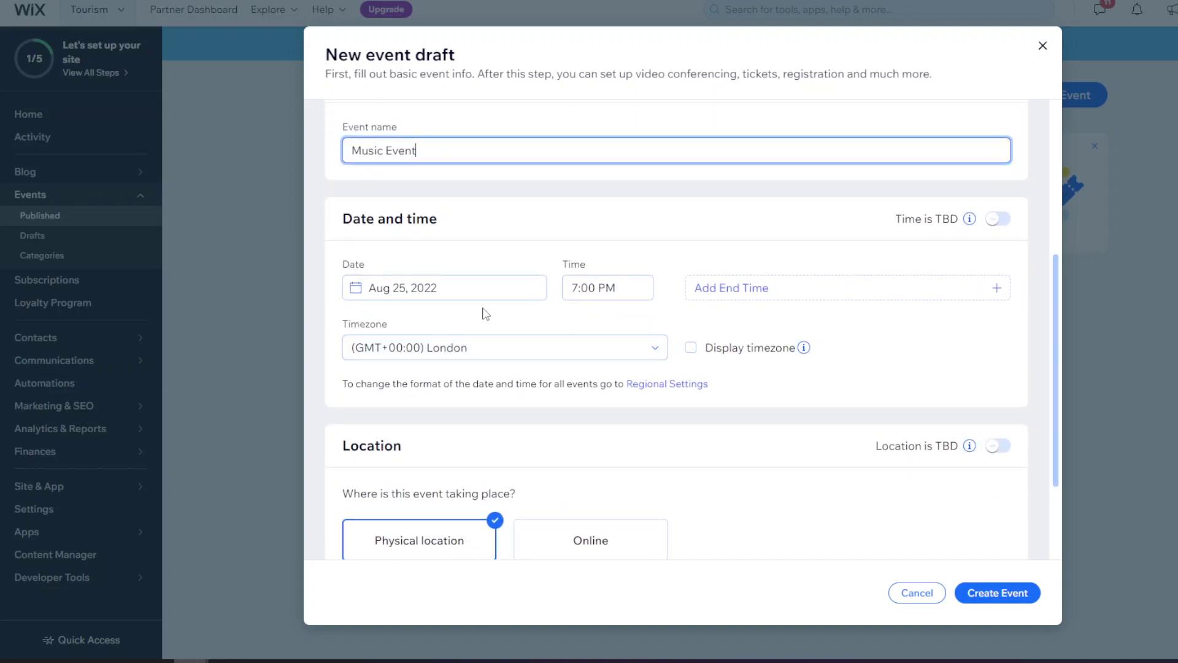
{"action": "left_click", "coordinate": [443, 286]}
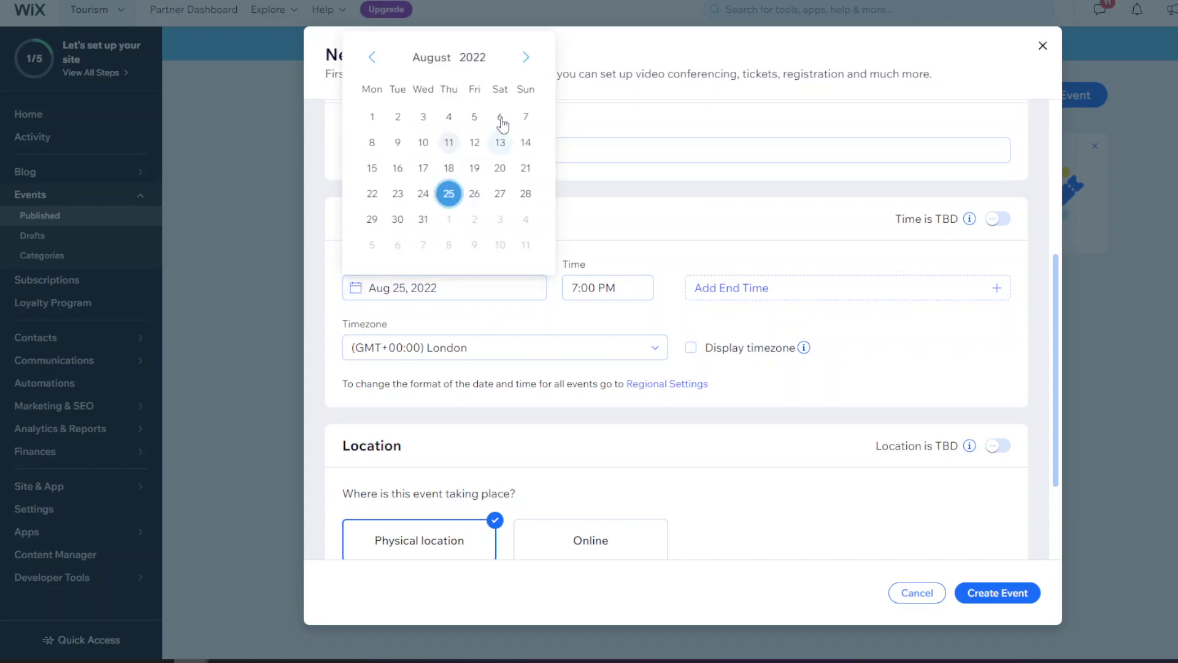
{"action": "left_click", "coordinate": [526, 57]}
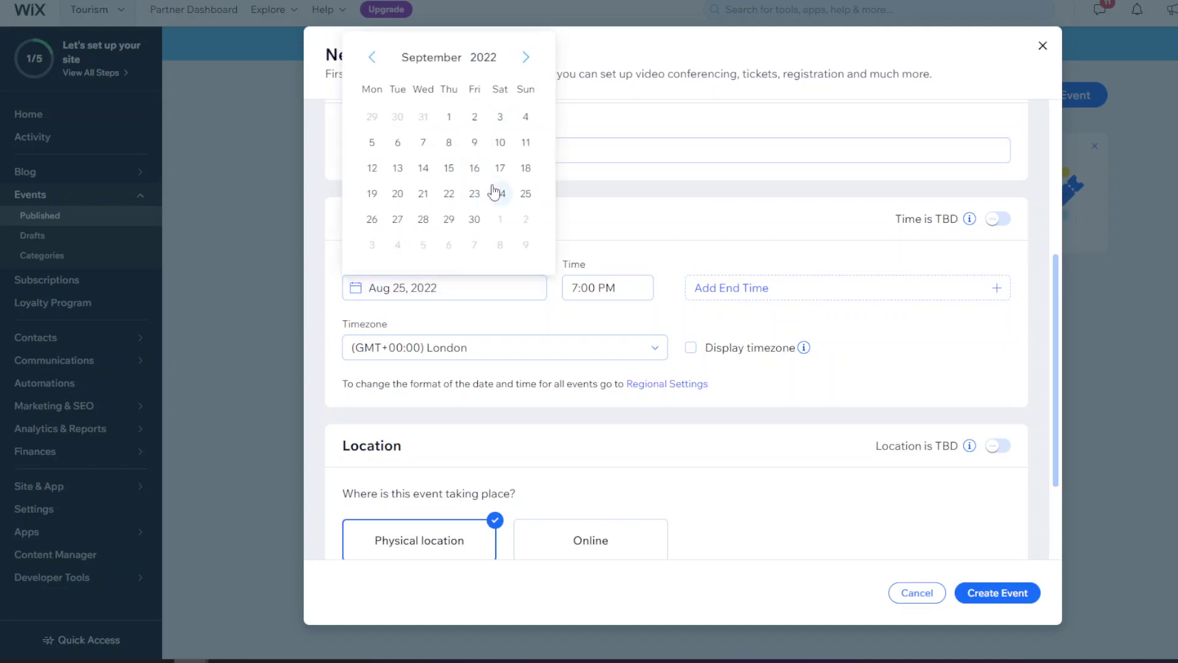
{"action": "left_click", "coordinate": [474, 193]}
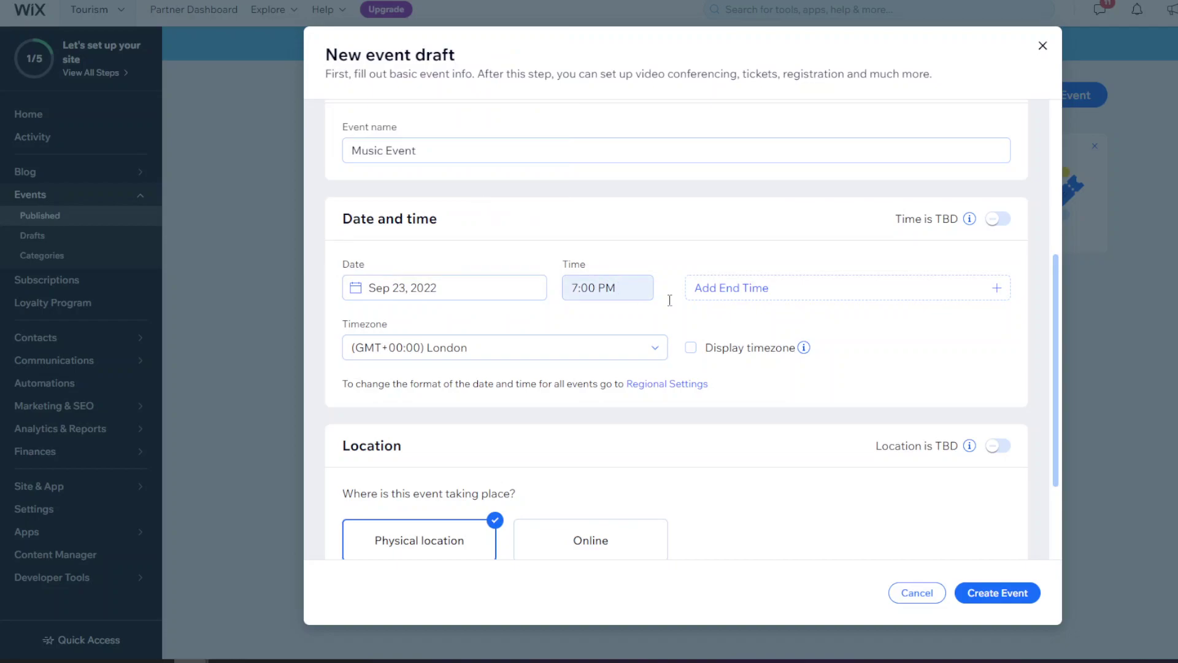
- Add an end time to the event, ending on Sep 23, 2022 at 8:20 PM
{"action": "left_click", "coordinate": [757, 299]}
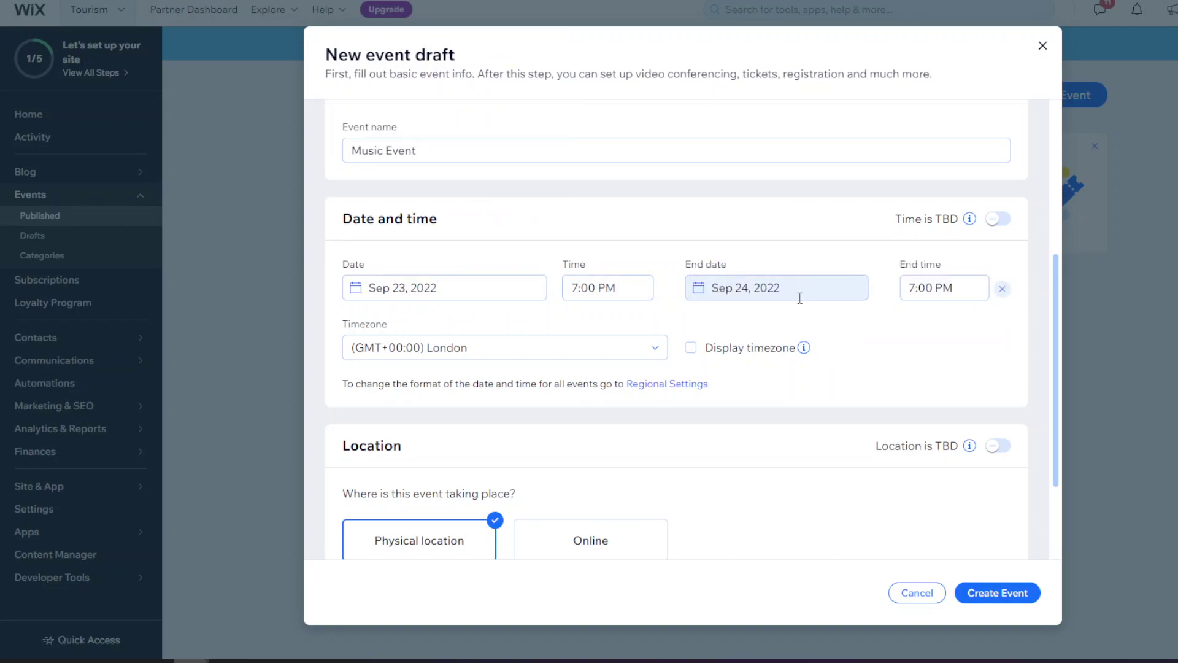
{"action": "left_click", "coordinate": [753, 287]}
{"action": "left_click", "coordinate": [817, 193]}
{"action": "left_click", "coordinate": [939, 287]}
{"action": "scroll", "coordinate": [943, 368], "scroll_direction": "down", "scroll_amount": 2}
{"action": "left_click", "coordinate": [929, 414]}
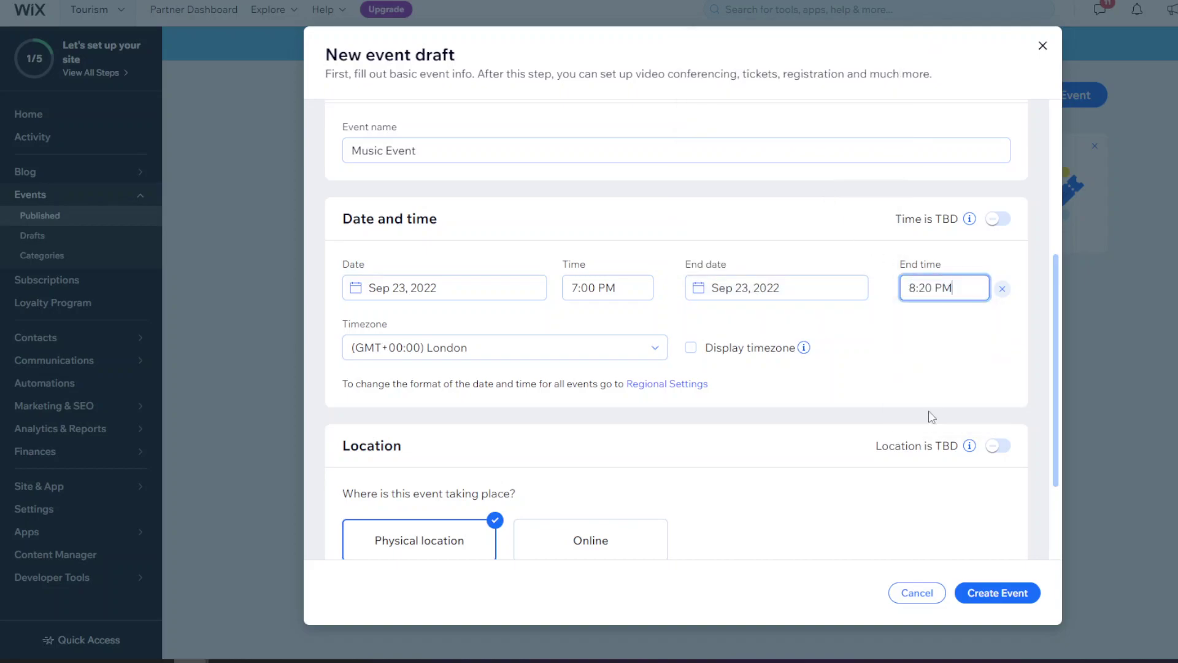
- Try out the Display timezone and Time is TBD options, turning each one on and back off
{"action": "left_click", "coordinate": [708, 356]}
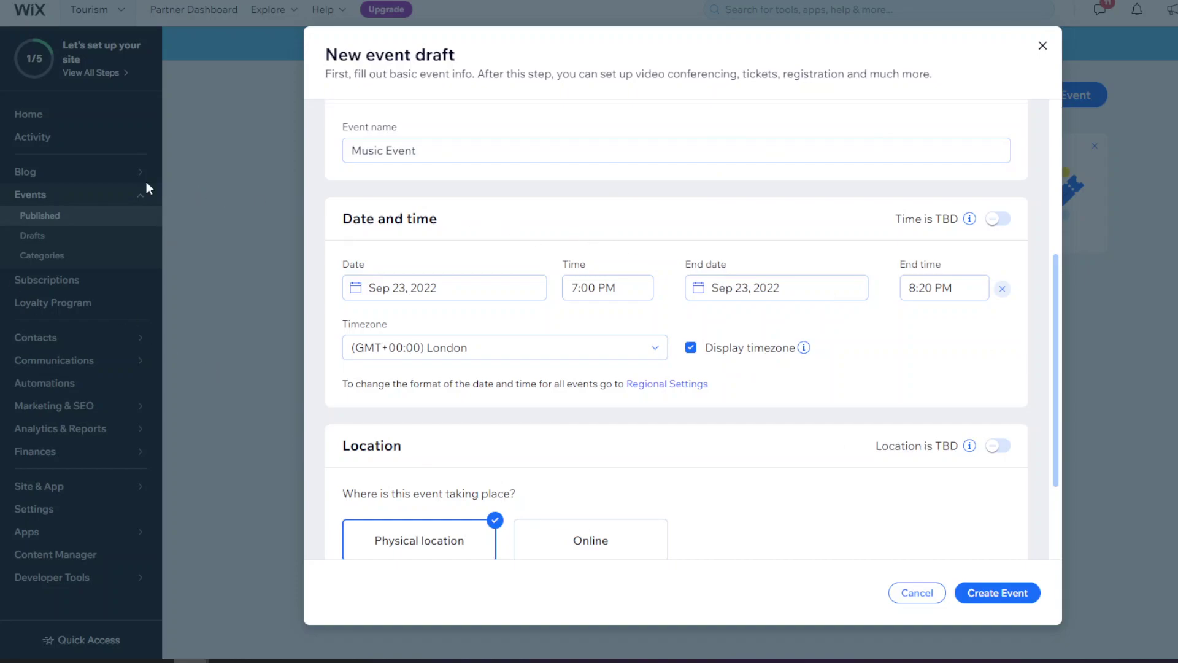
{"action": "left_click", "coordinate": [691, 347]}
{"action": "left_click", "coordinate": [1000, 220]}
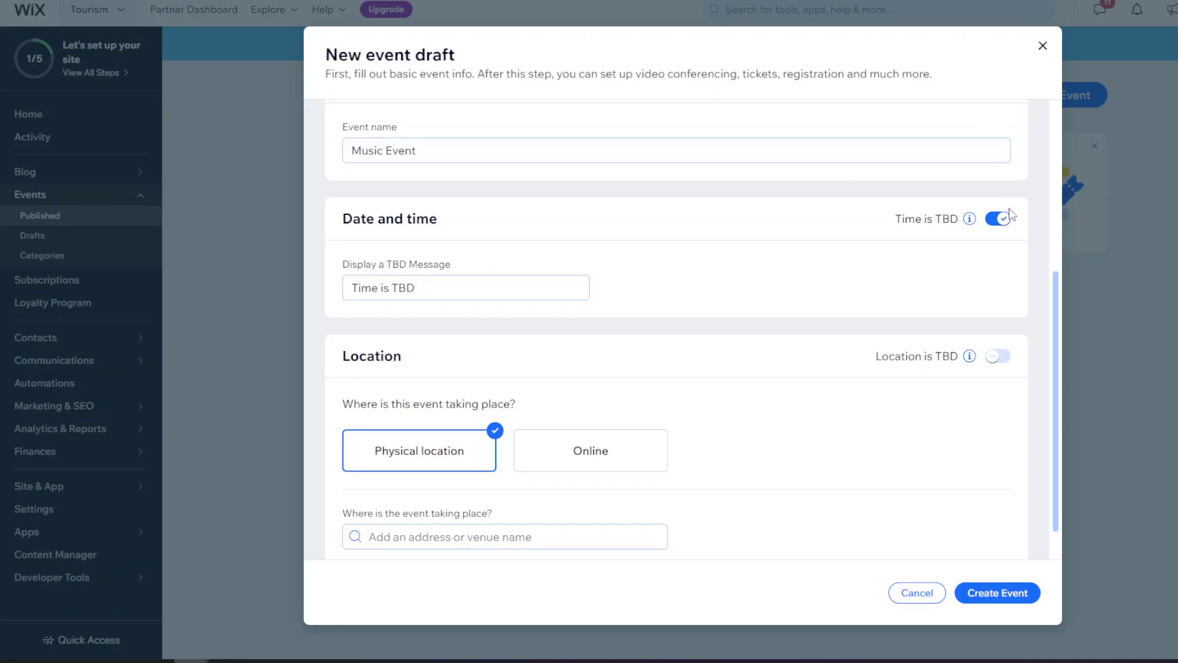
{"action": "left_click", "coordinate": [1007, 218]}
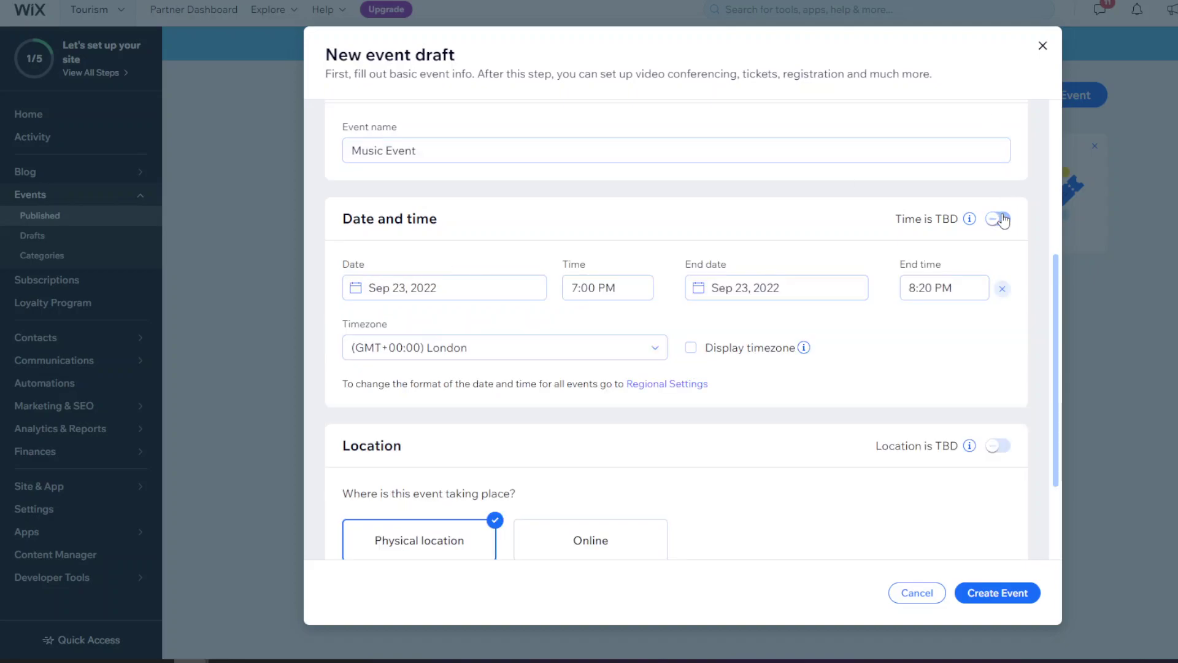
- Look up the Innovation Factory in Belfast and set it as the event's physical location
{"action": "scroll", "coordinate": [836, 447], "scroll_direction": "down", "scroll_amount": 2}
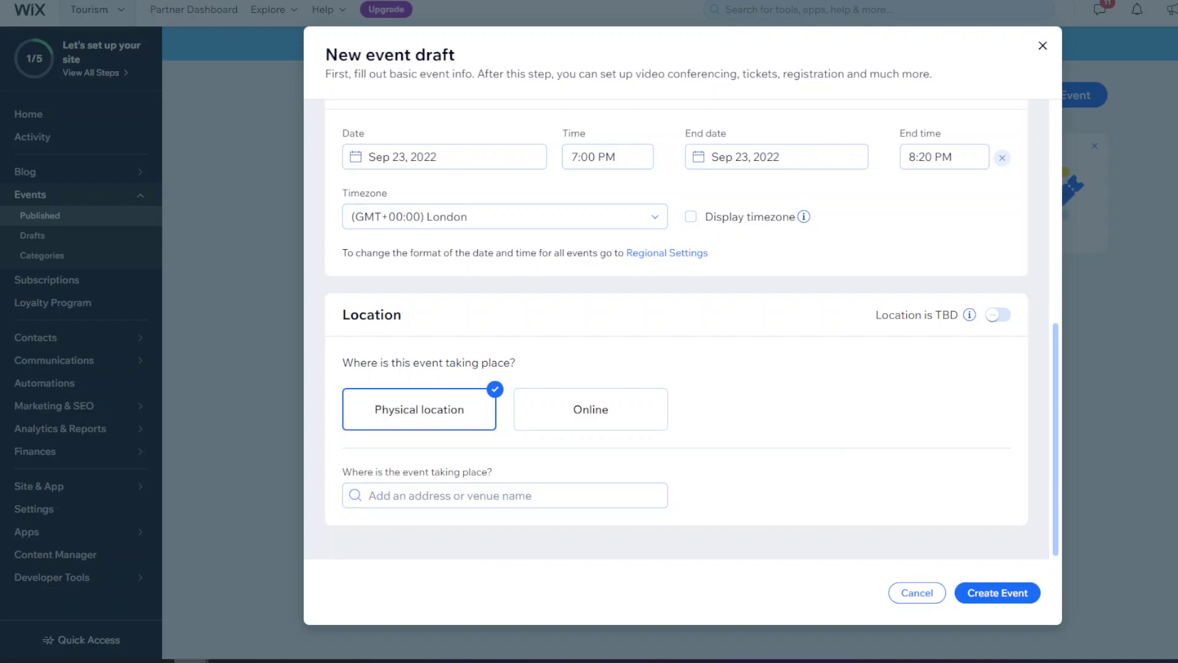
{"action": "left_click", "coordinate": [470, 495]}
{"action": "type", "text": "i"}
{"action": "key", "text": "BackSpace"}
{"action": "type", "text": "innovat"}
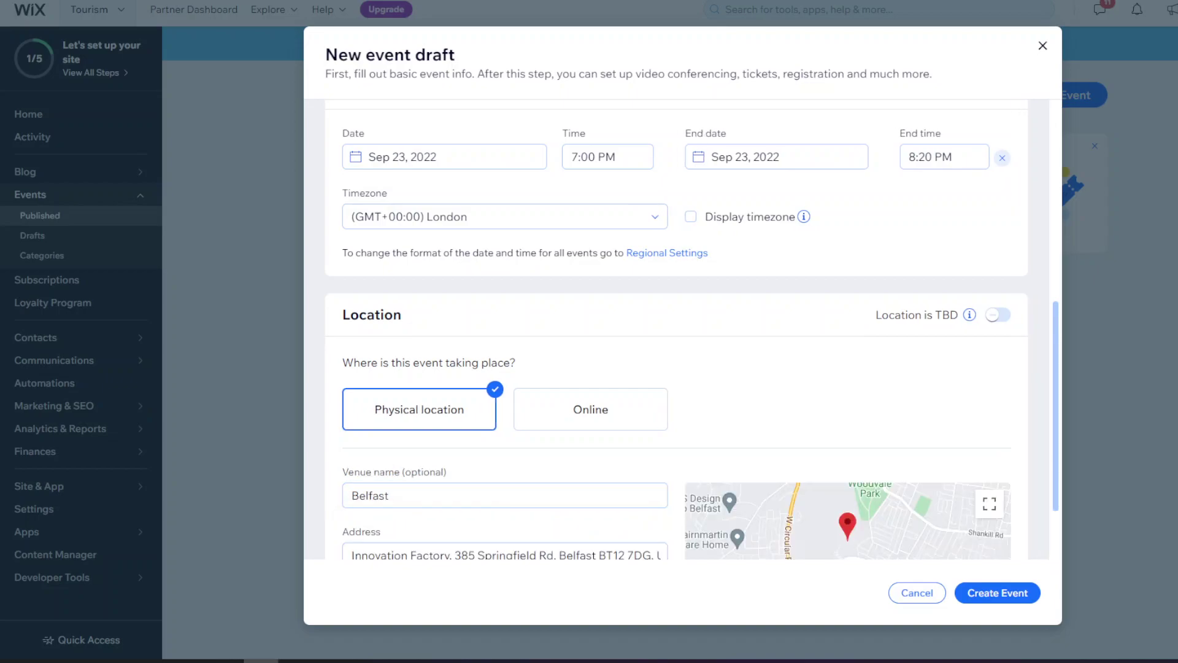
{"action": "scroll", "coordinate": [632, 441], "scroll_direction": "down", "scroll_amount": 2}
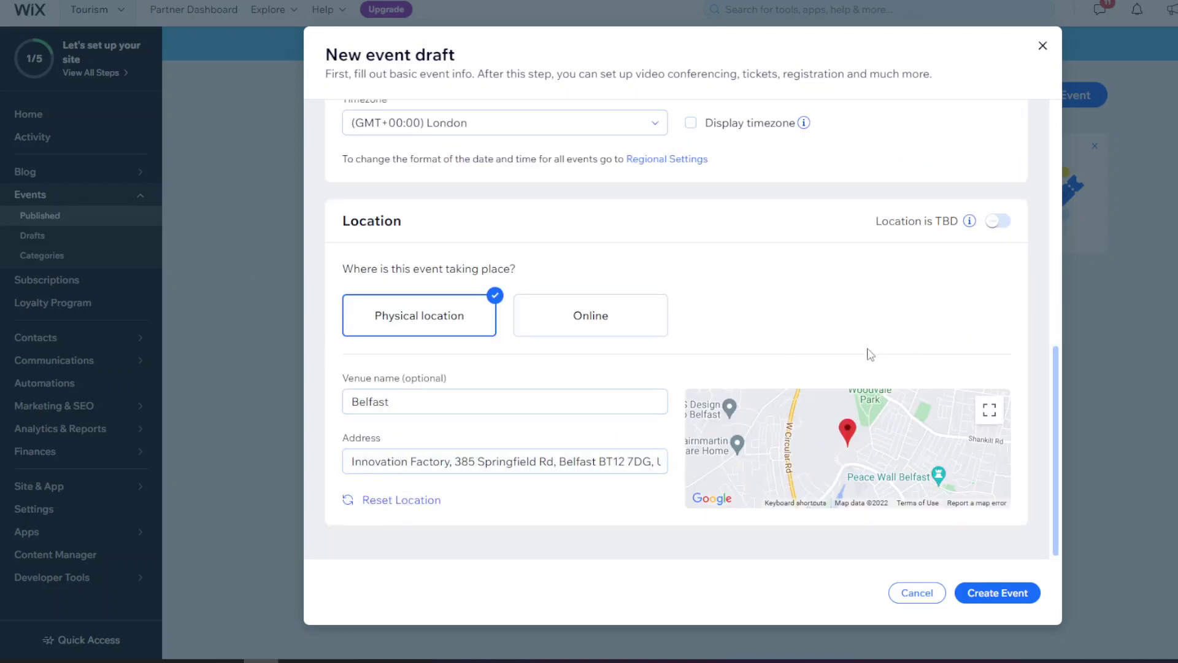
- Try out the Location is TBD option, turning it on and back off
{"action": "scroll", "coordinate": [685, 303], "scroll_direction": "up", "scroll_amount": 5}
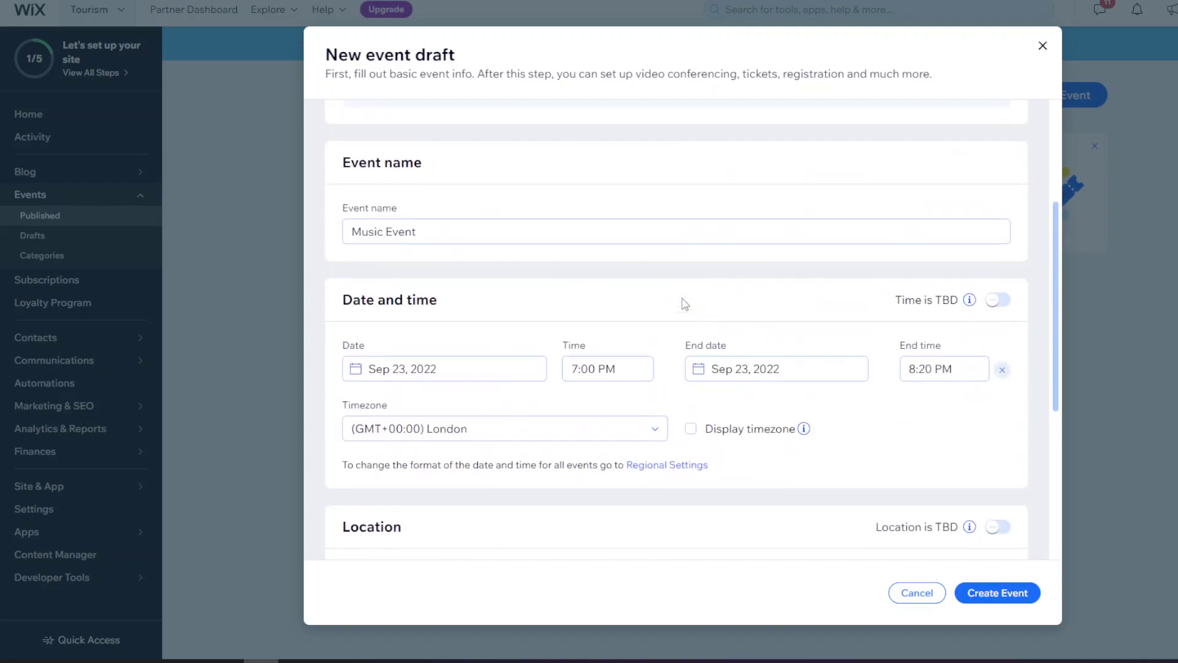
{"action": "scroll", "coordinate": [685, 303], "scroll_direction": "down", "scroll_amount": 5}
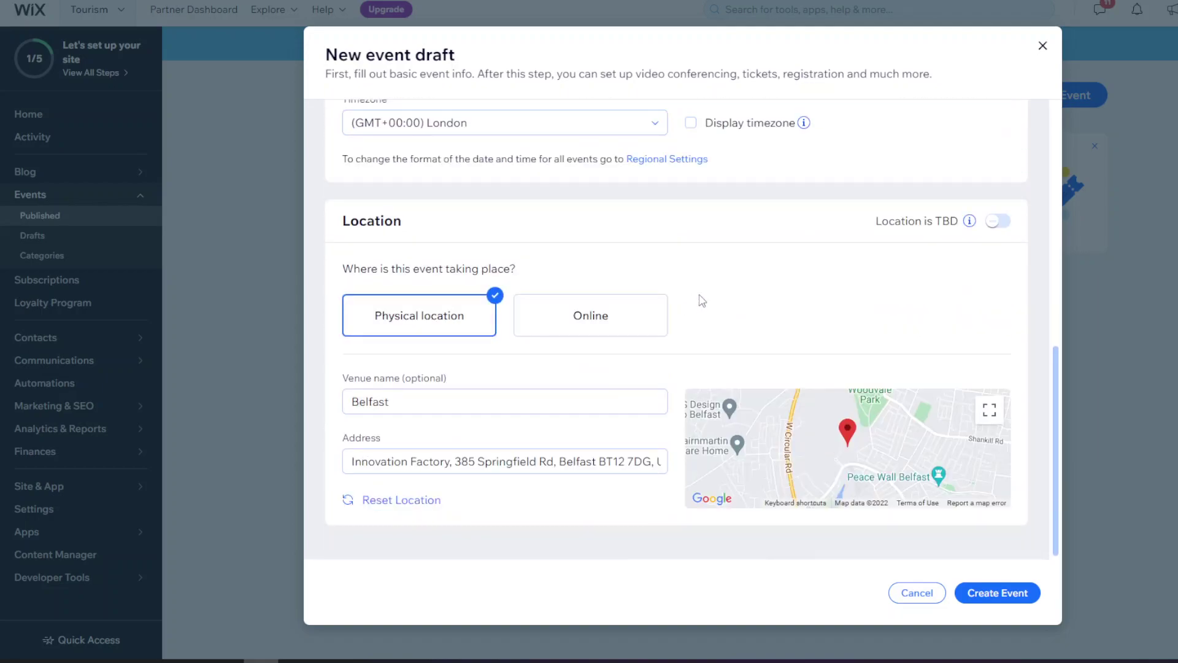
{"action": "left_click", "coordinate": [998, 222]}
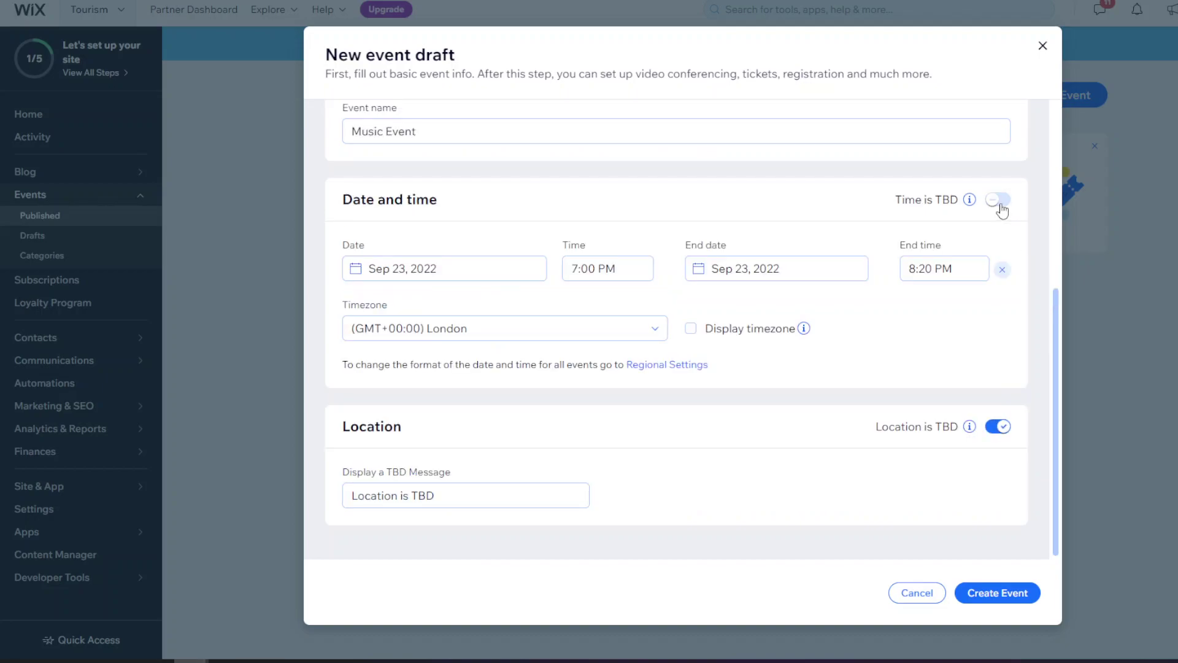
{"action": "left_click", "coordinate": [1001, 423]}
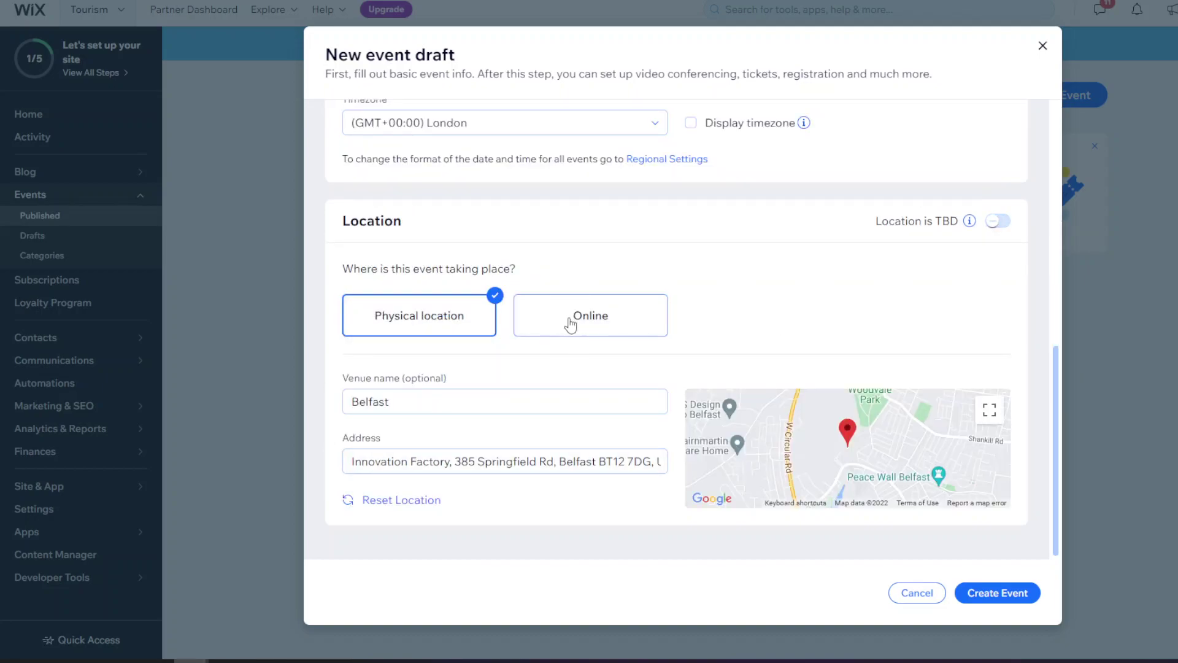
- Switch the event's location type to Online, then return it to Physical location
{"action": "left_click", "coordinate": [596, 319]}
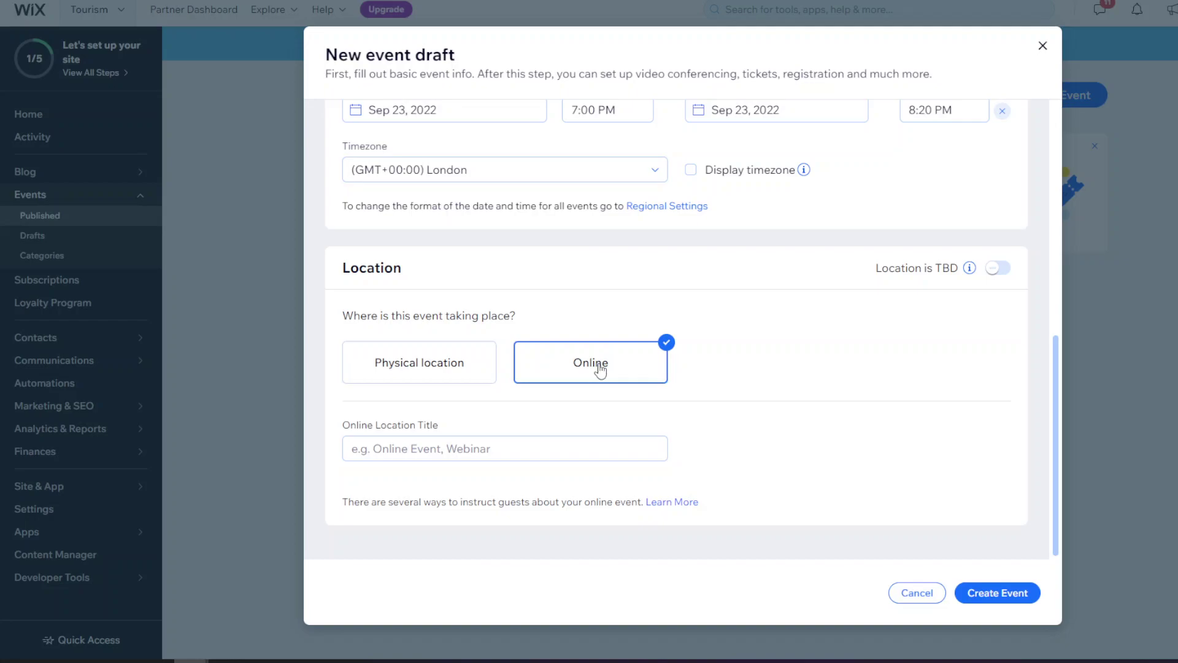
{"action": "left_click", "coordinate": [511, 441]}
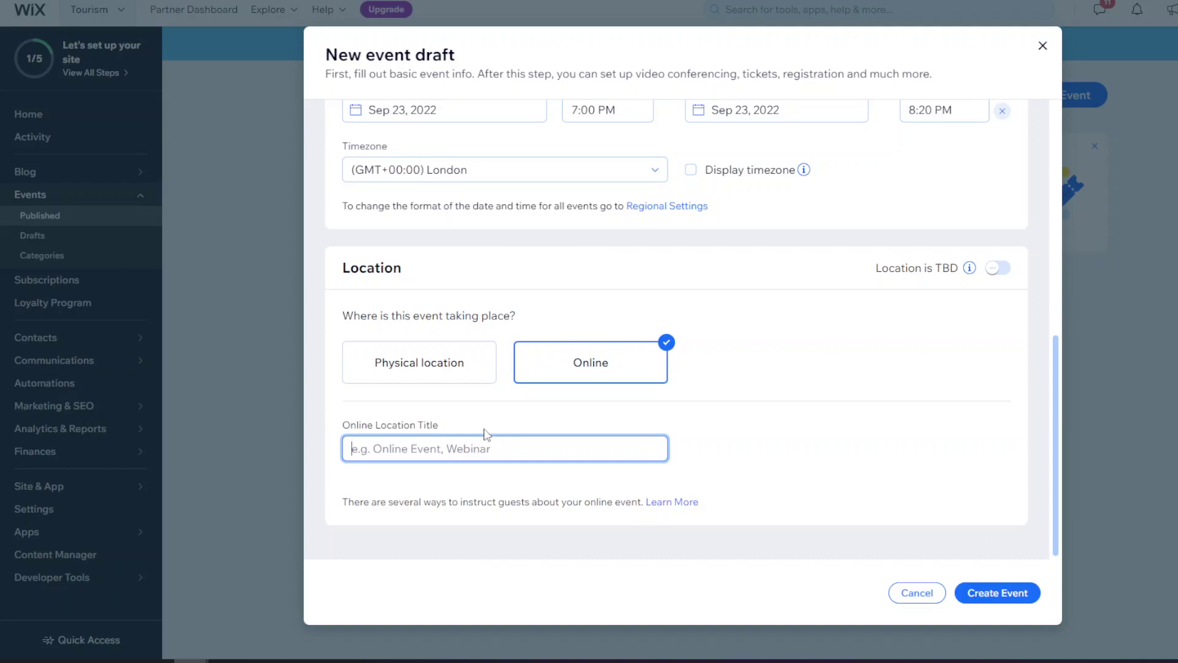
{"action": "left_click", "coordinate": [435, 386]}
{"action": "scroll", "coordinate": [548, 446], "scroll_direction": "down", "scroll_amount": 1}
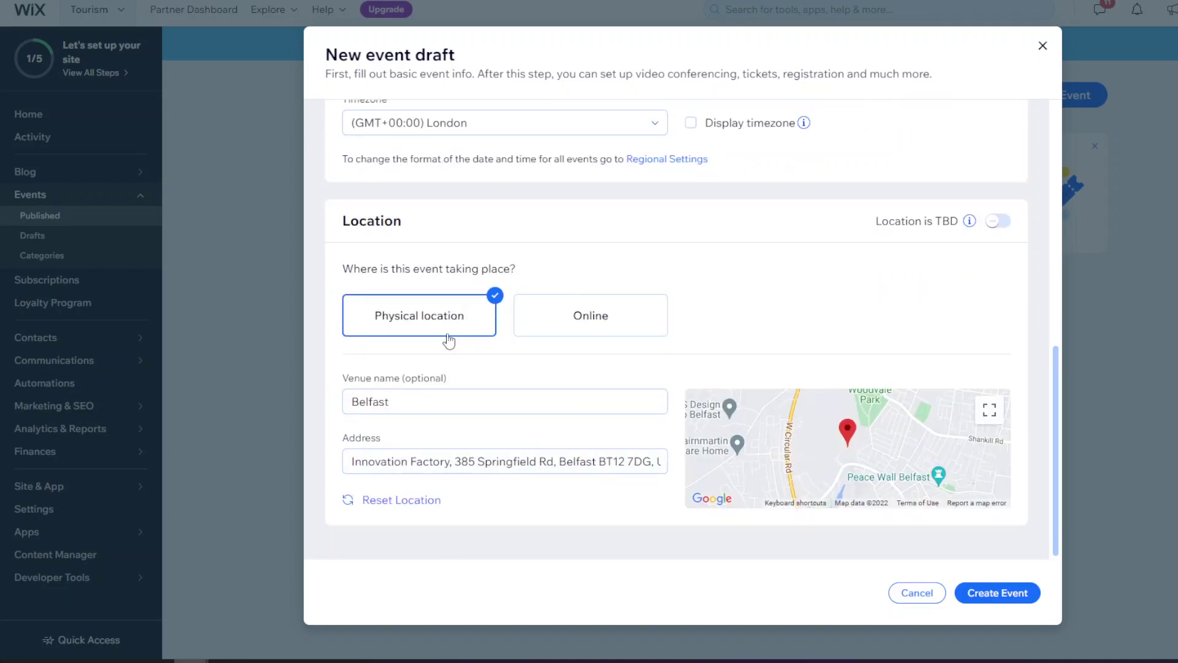
- Create the event from the completed draft form and dismiss the site setup progress popup
{"action": "scroll", "coordinate": [678, 280], "scroll_direction": "up", "scroll_amount": 10}
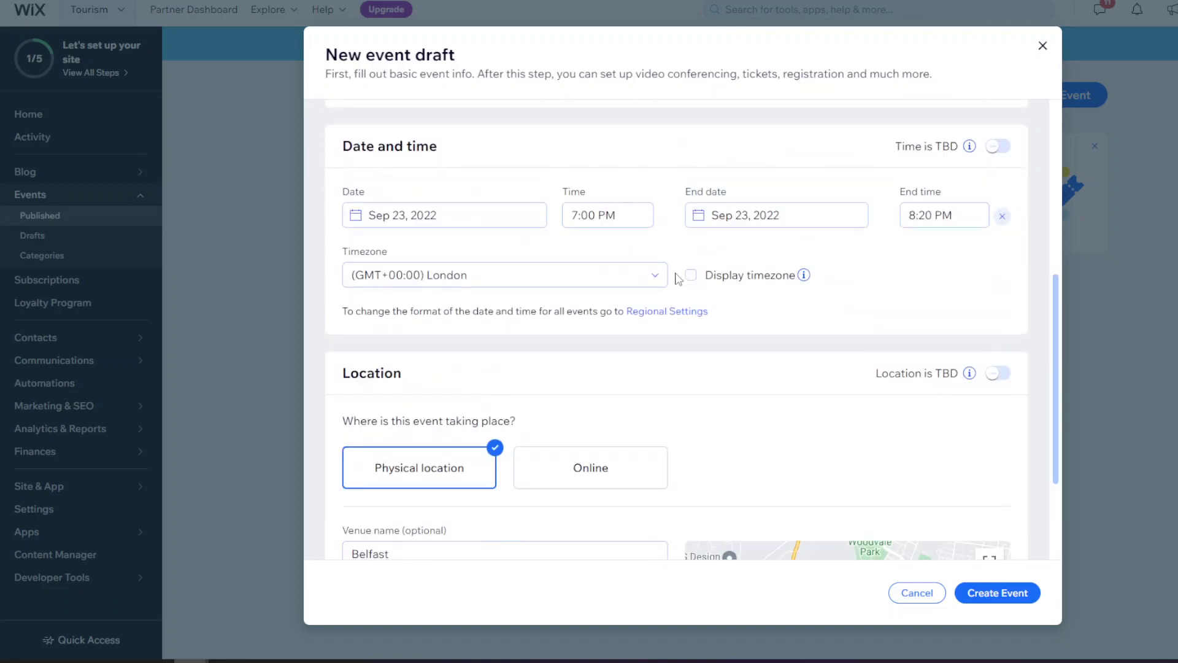
{"action": "scroll", "coordinate": [677, 281], "scroll_direction": "down", "scroll_amount": 10}
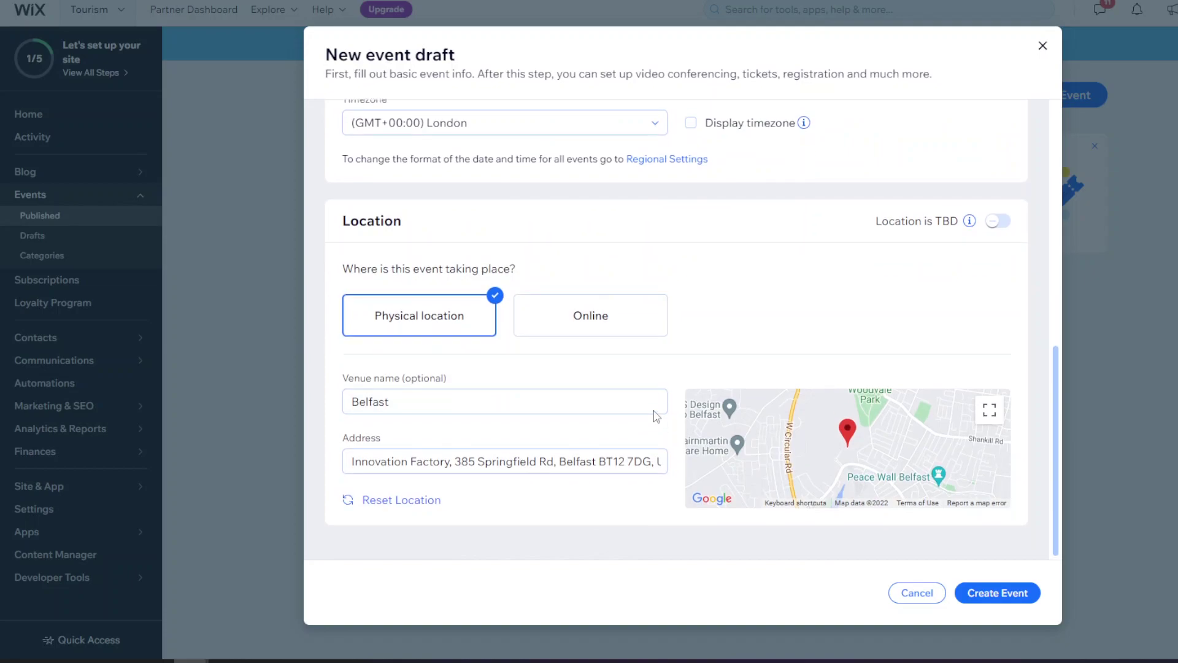
{"action": "left_click", "coordinate": [988, 599]}
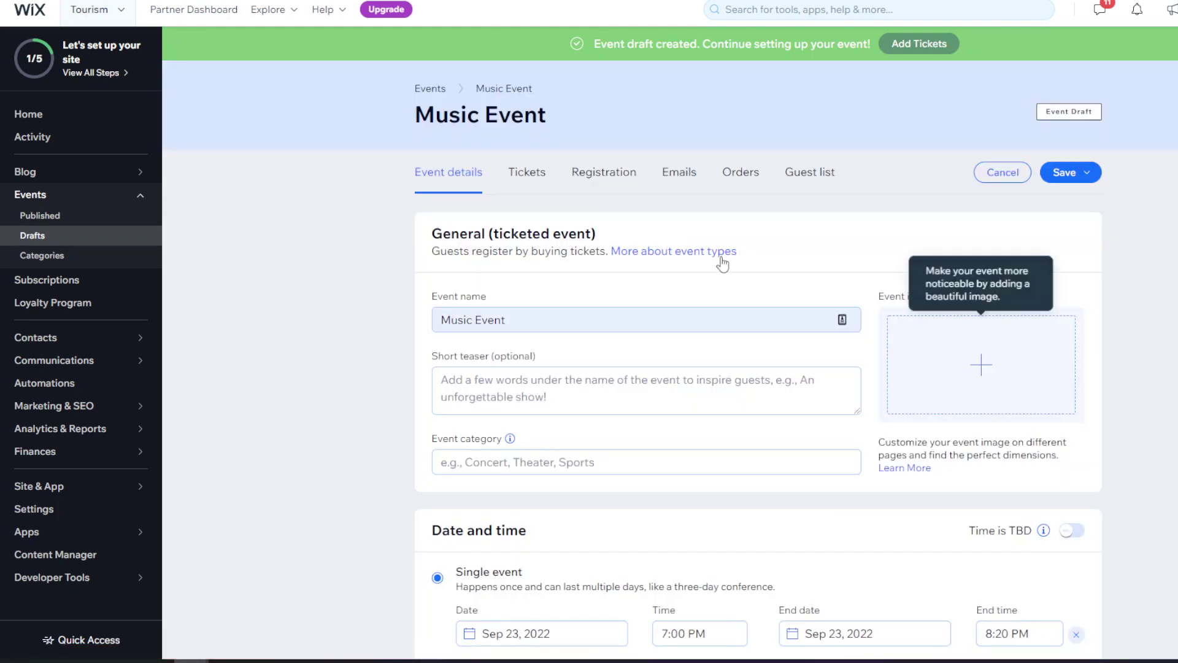
{"action": "left_click", "coordinate": [509, 51]}
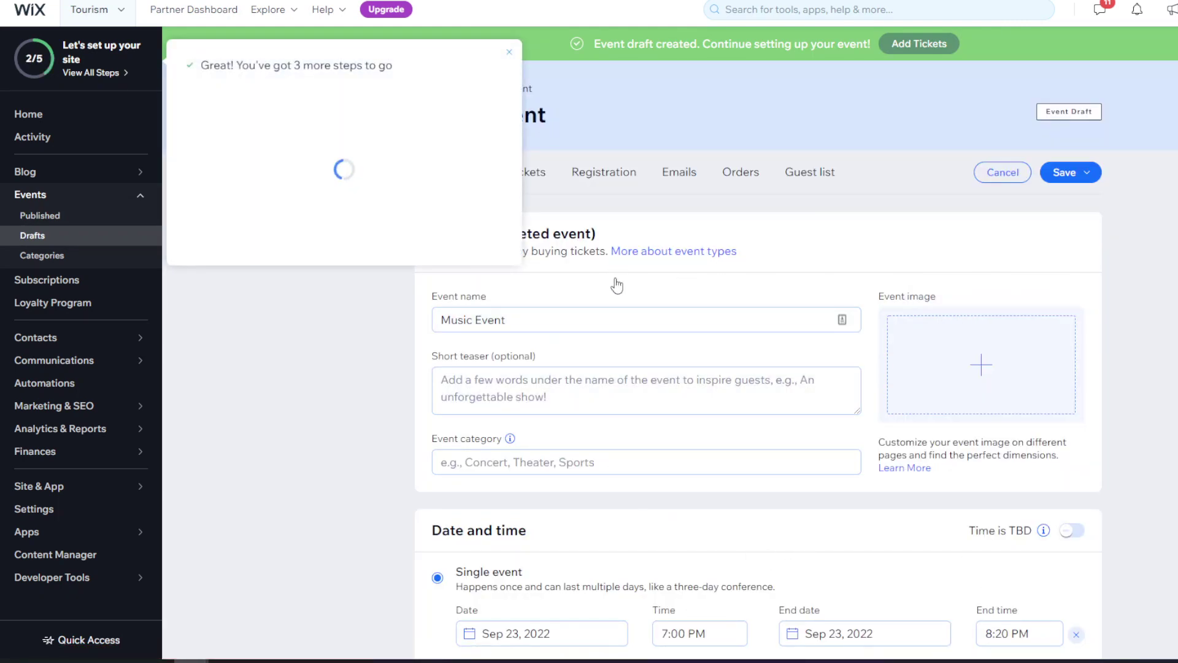
- Open the event image chooser and search Media from Wix for "music event"
{"action": "scroll", "coordinate": [477, 279], "scroll_direction": "down", "scroll_amount": 2}
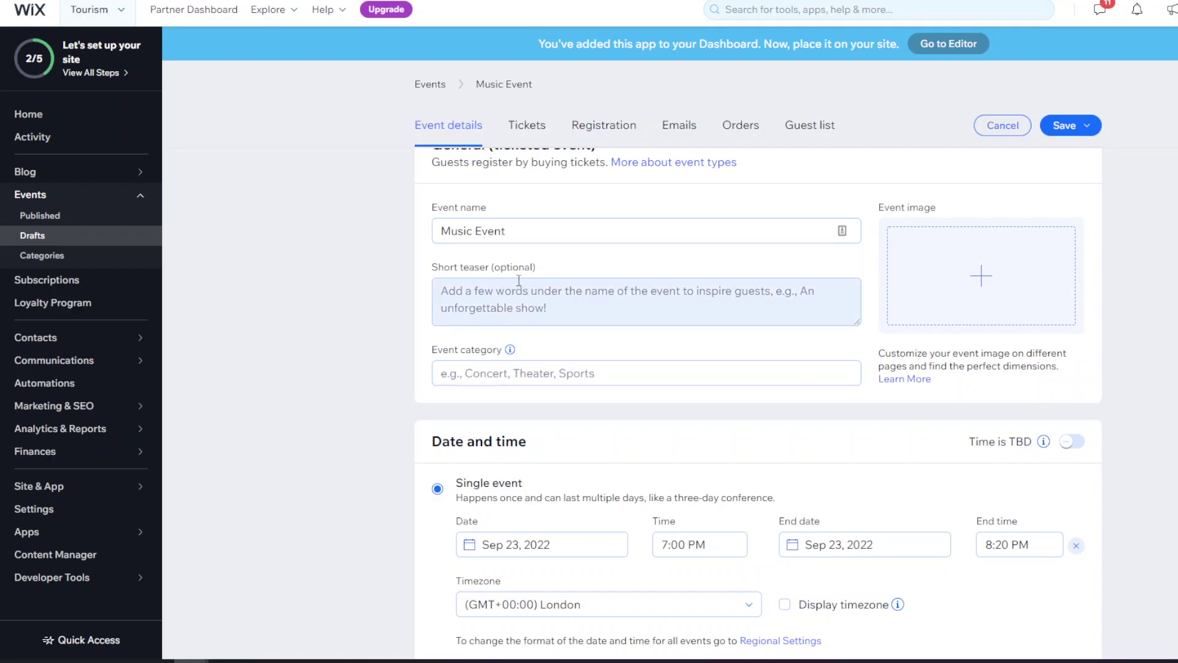
{"action": "left_click", "coordinate": [980, 275]}
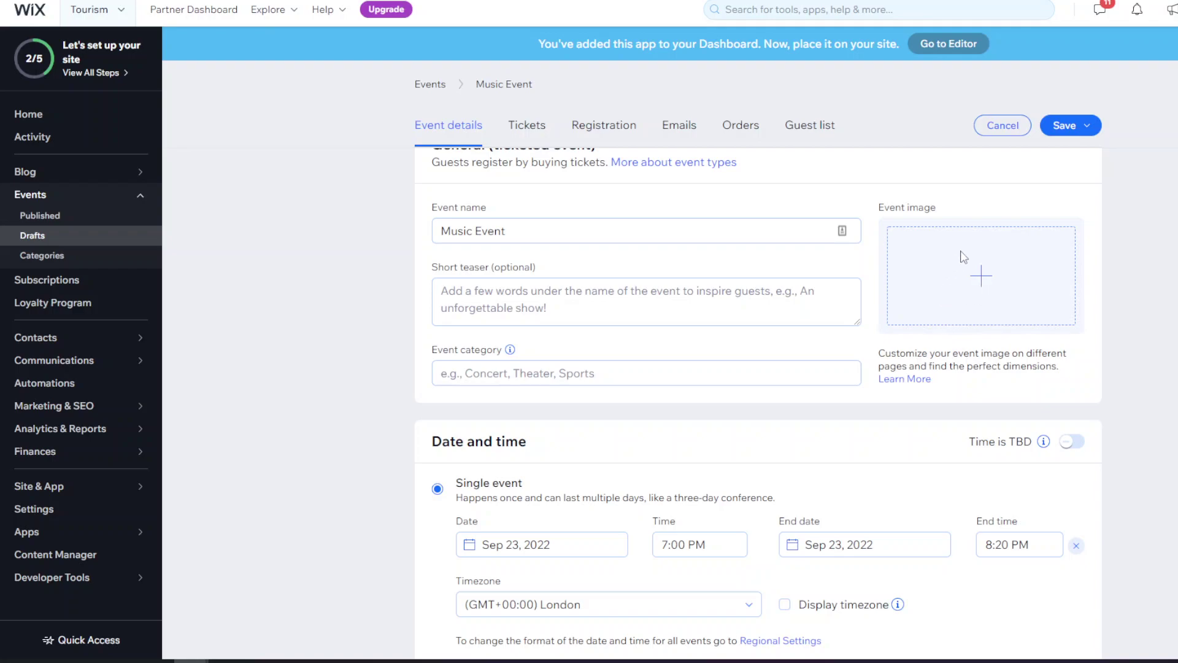
{"action": "left_click", "coordinate": [981, 276]}
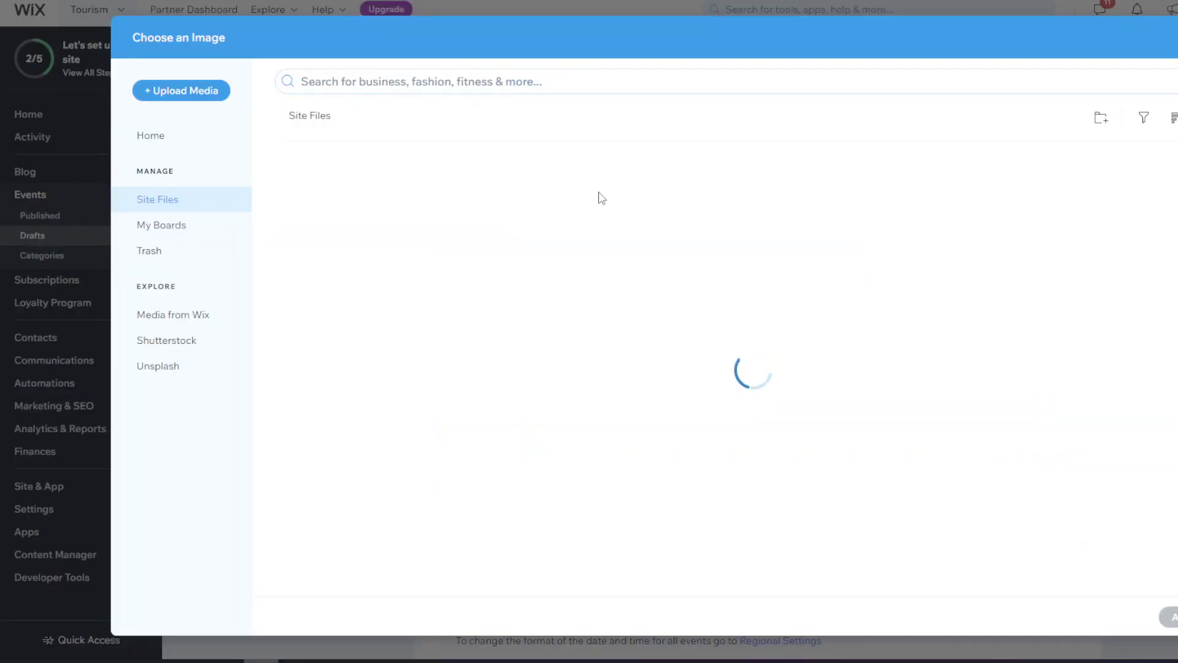
{"action": "left_click", "coordinate": [168, 201]}
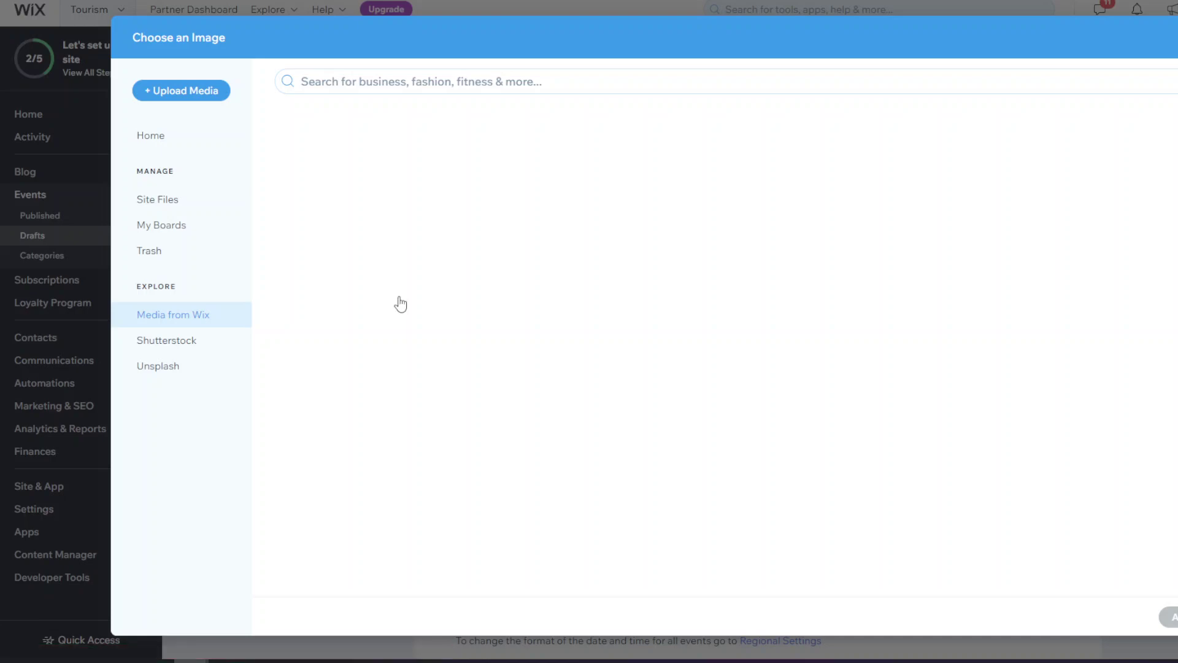
{"action": "left_click", "coordinate": [379, 80]}
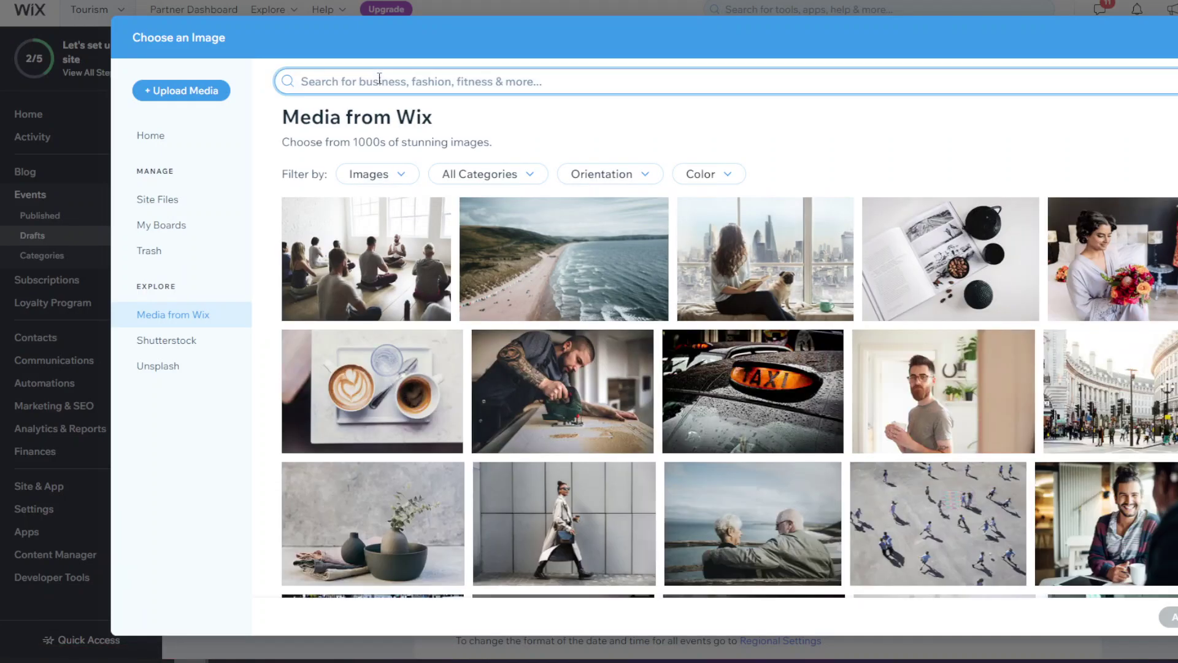
{"action": "type", "text": "music event"}
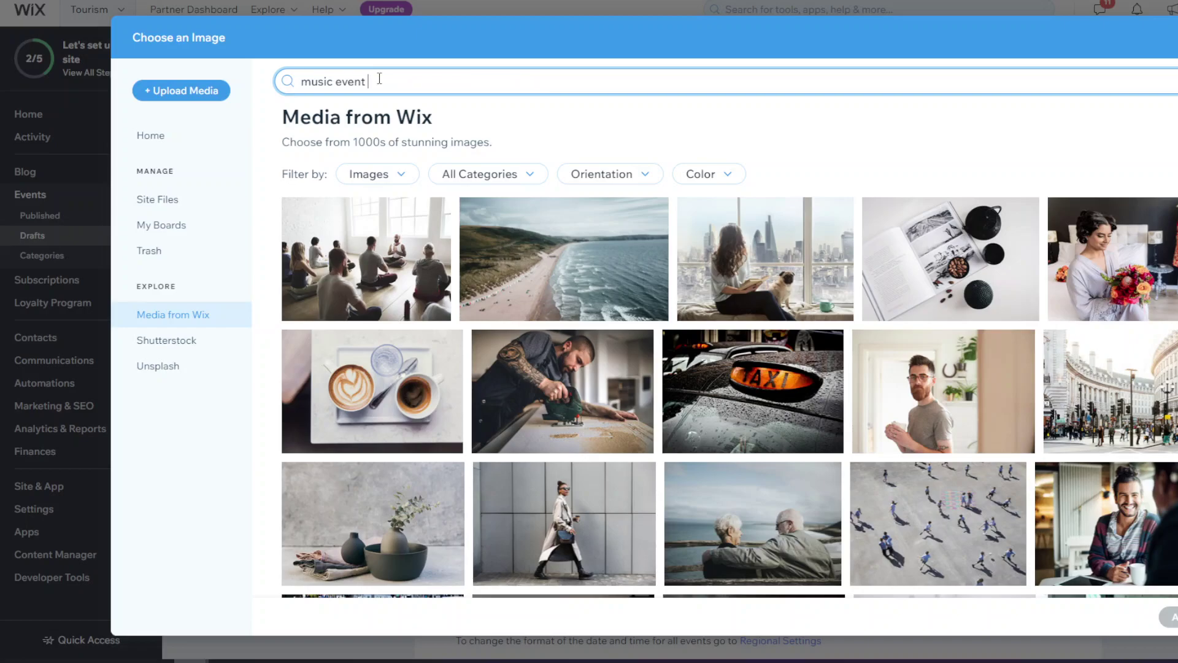
{"action": "key", "text": "Return"}
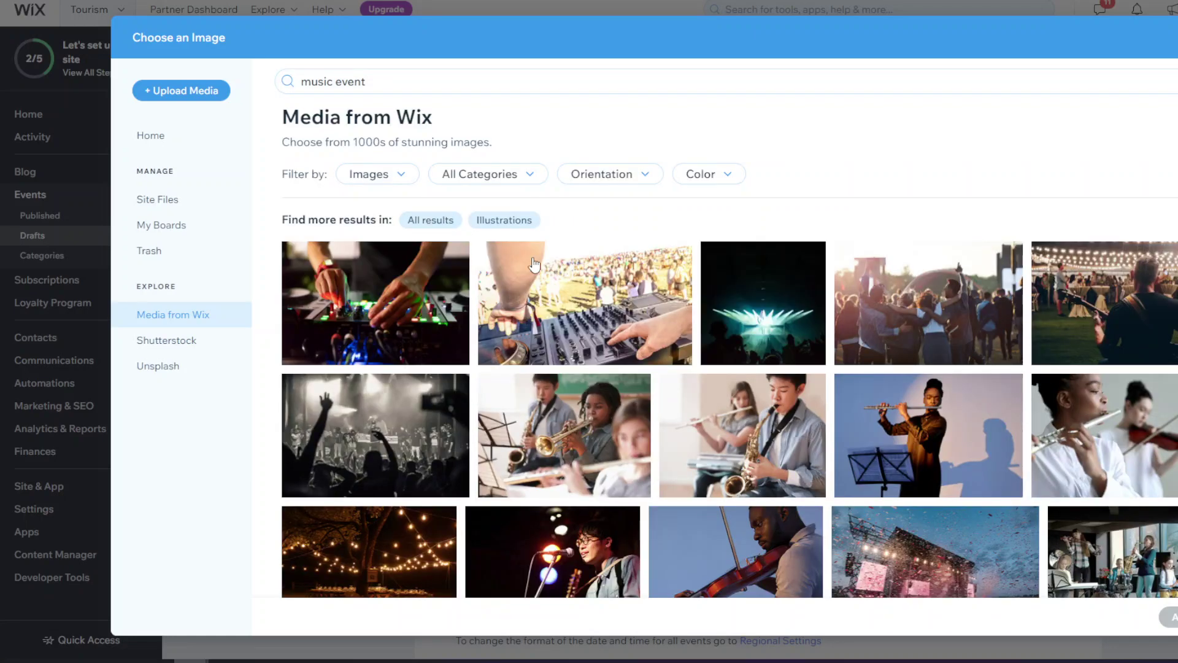
- Use the photo of friends embracing at an outdoor concert as the event image and set the event category to Music
{"action": "double_click", "coordinate": [912, 297]}
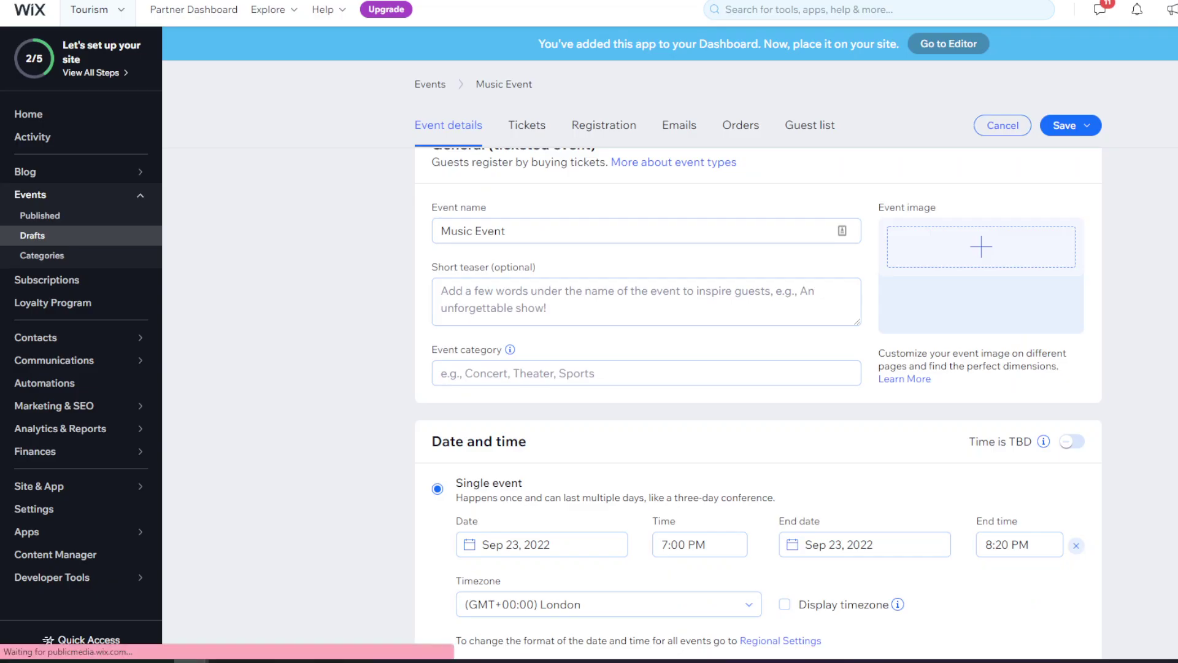
{"action": "left_click", "coordinate": [540, 367]}
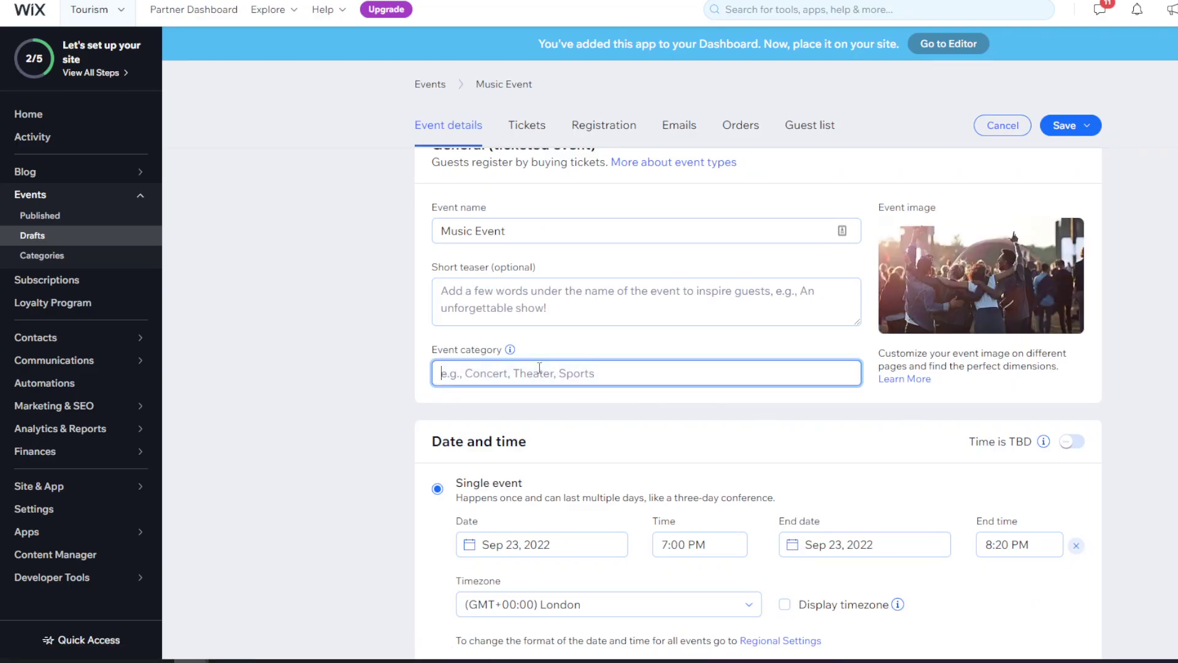
{"action": "scroll", "coordinate": [539, 413], "scroll_direction": "down", "scroll_amount": 1}
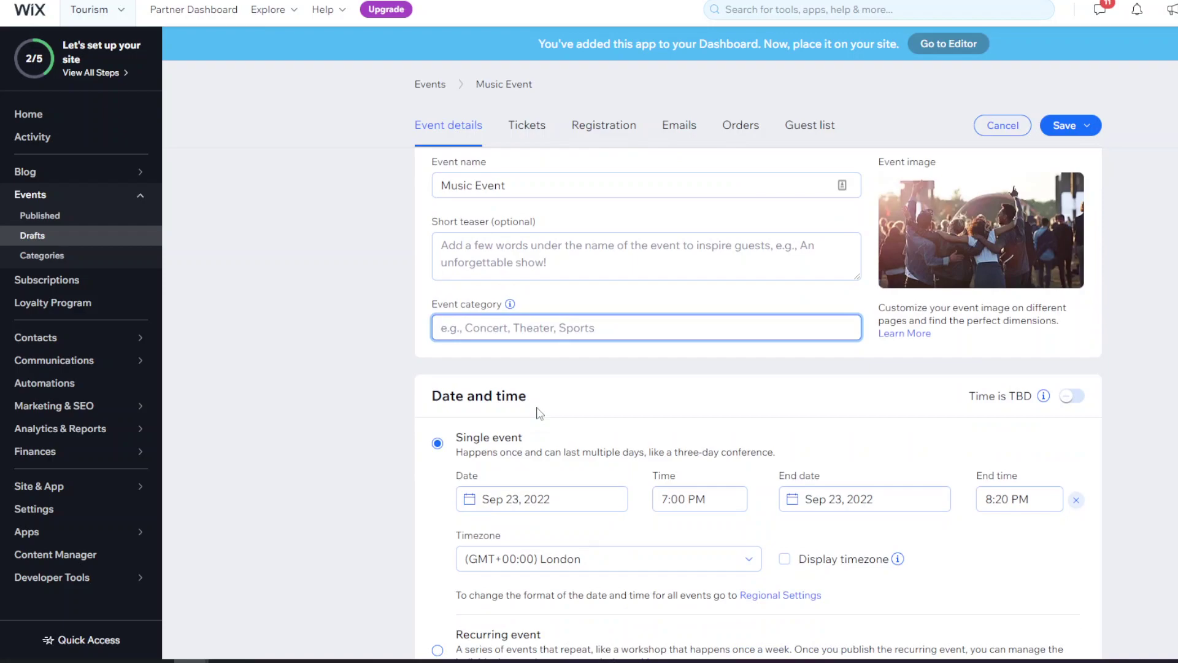
{"action": "type", "text": "Music"}
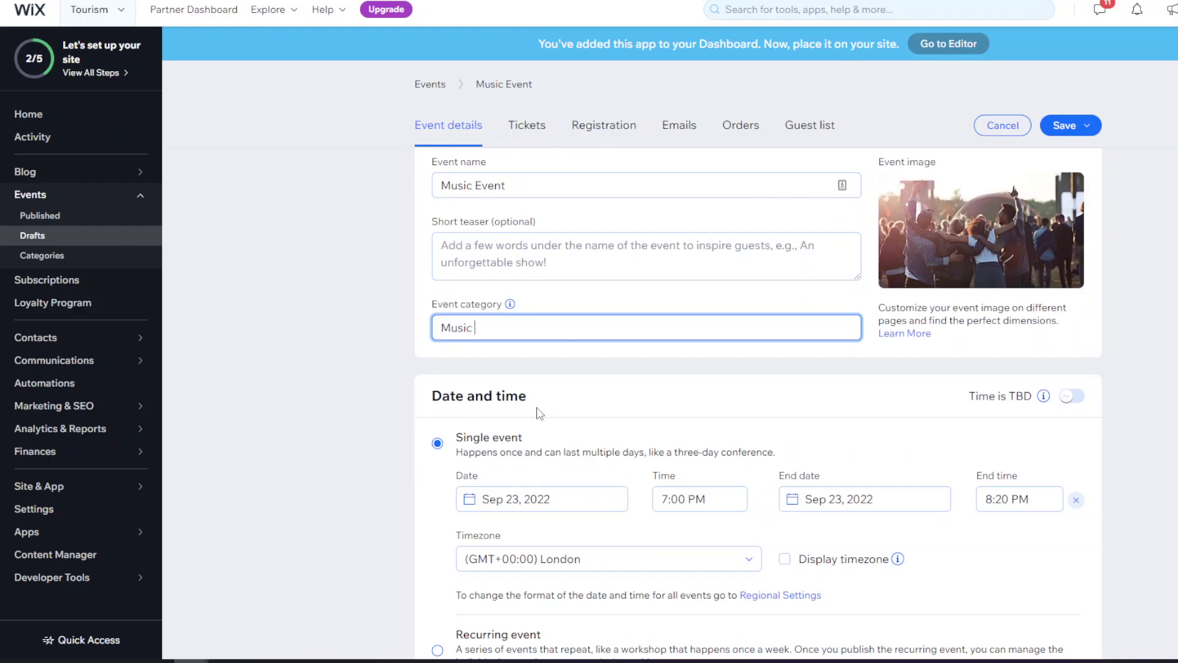
- Change the event's date and time type from Single event to Recurring event
{"action": "scroll", "coordinate": [540, 413], "scroll_direction": "down", "scroll_amount": 3}
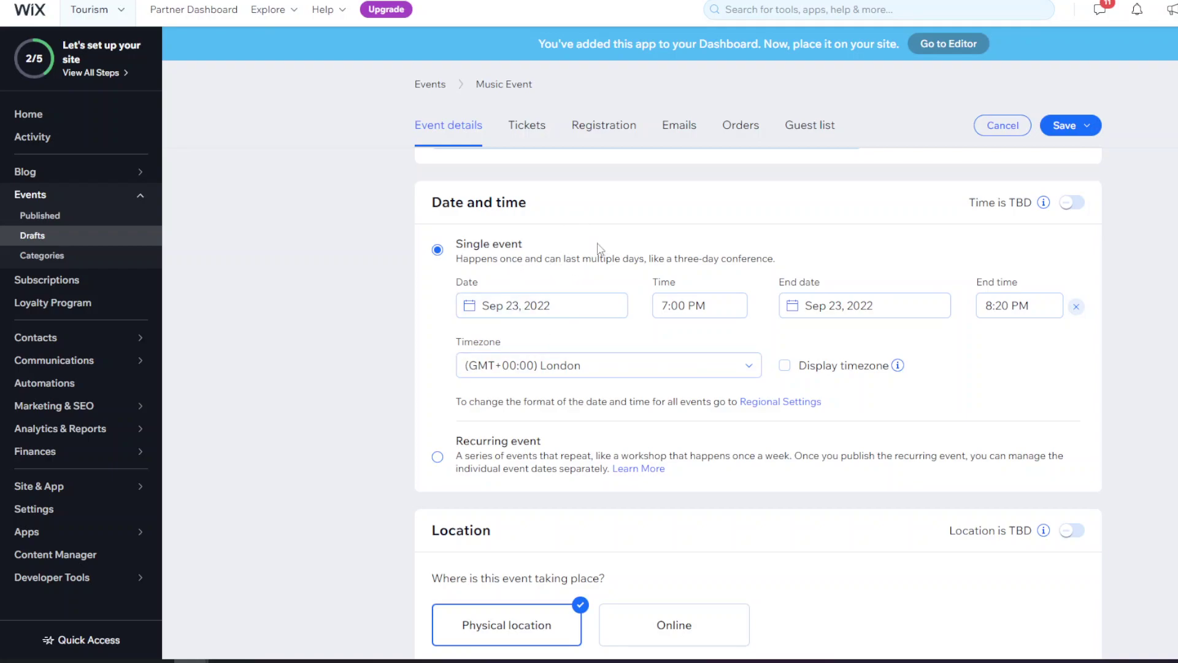
{"action": "scroll", "coordinate": [869, 417], "scroll_direction": "down", "scroll_amount": 2}
{"action": "scroll", "coordinate": [800, 392], "scroll_direction": "up", "scroll_amount": 1}
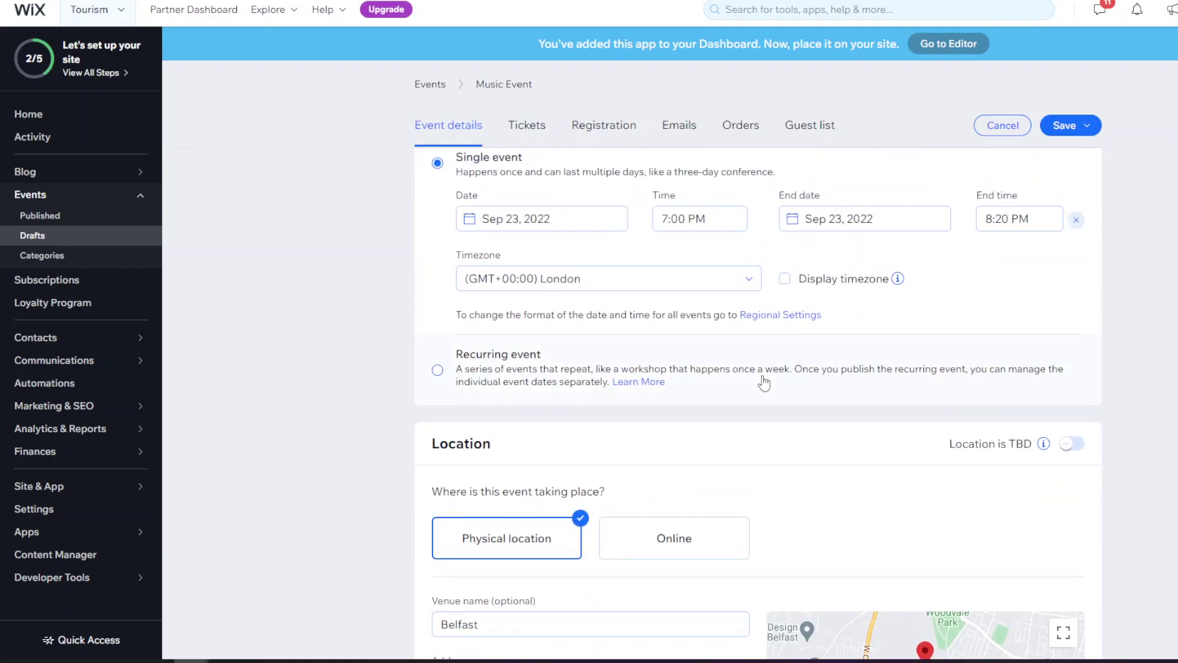
{"action": "scroll", "coordinate": [764, 384], "scroll_direction": "up", "scroll_amount": 1}
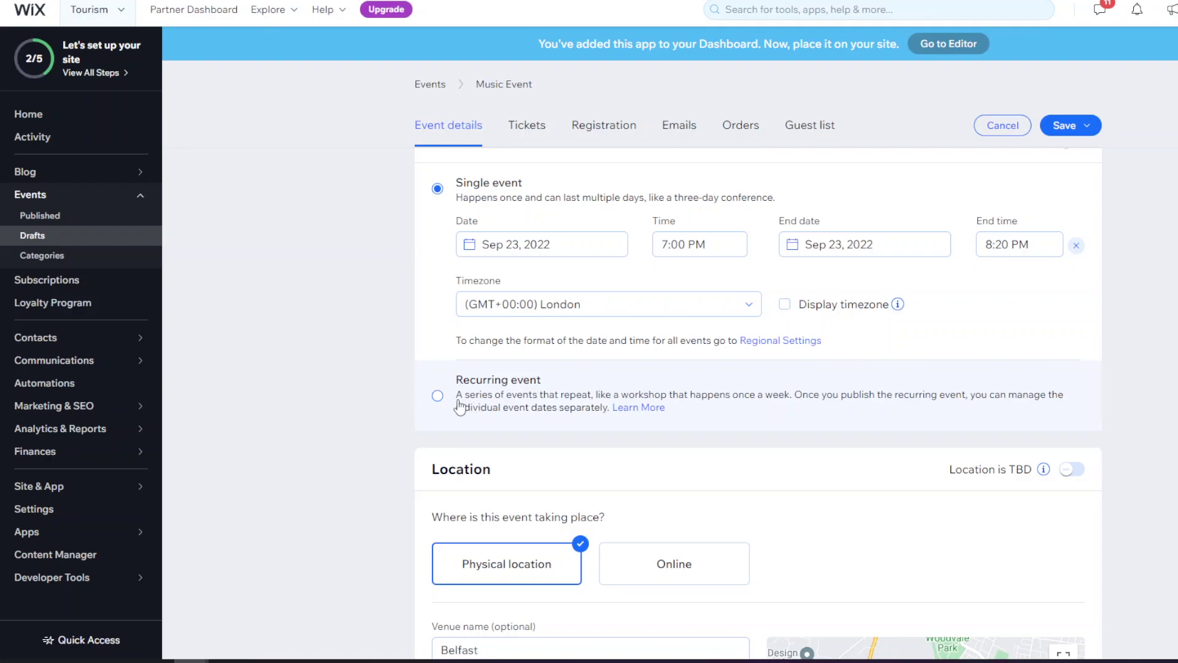
{"action": "left_click", "coordinate": [438, 397]}
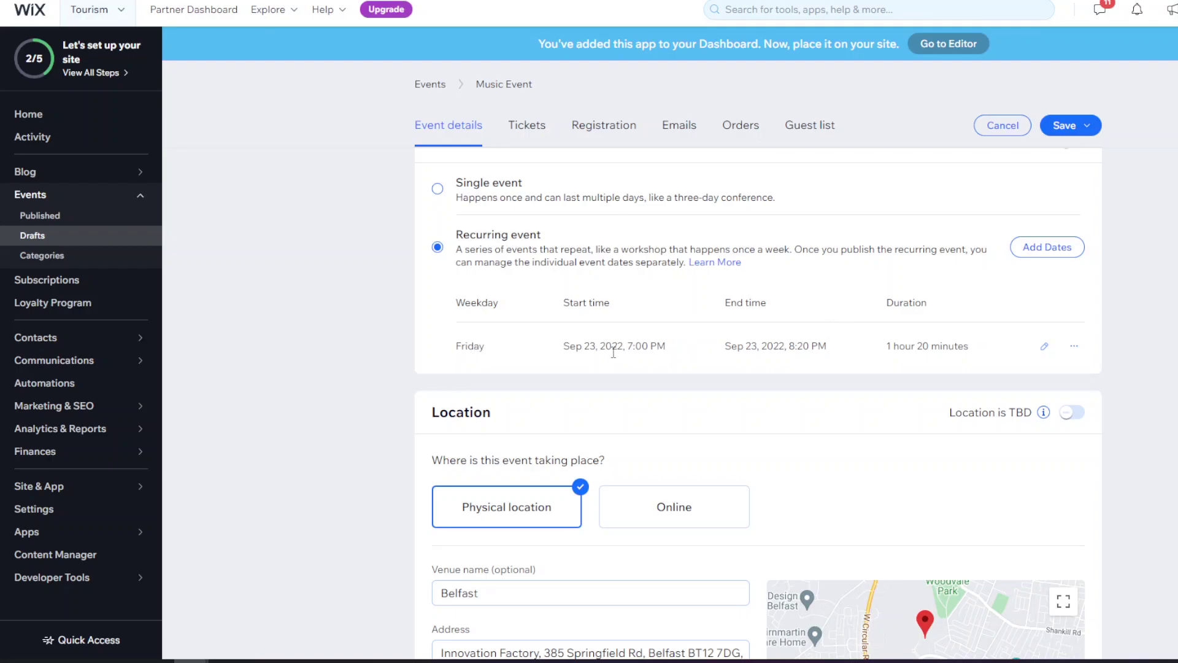
- Add another recurring date with both start and end date set to Sep 30, 2022
{"action": "left_click", "coordinate": [1037, 251]}
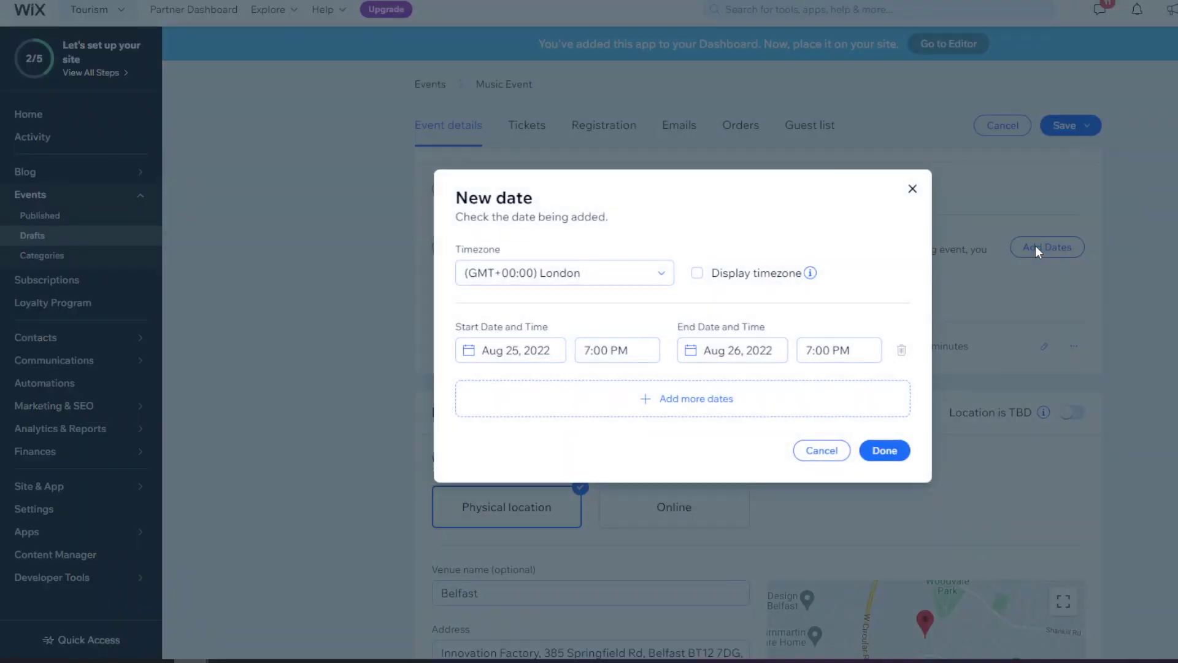
{"action": "left_click", "coordinate": [525, 352]}
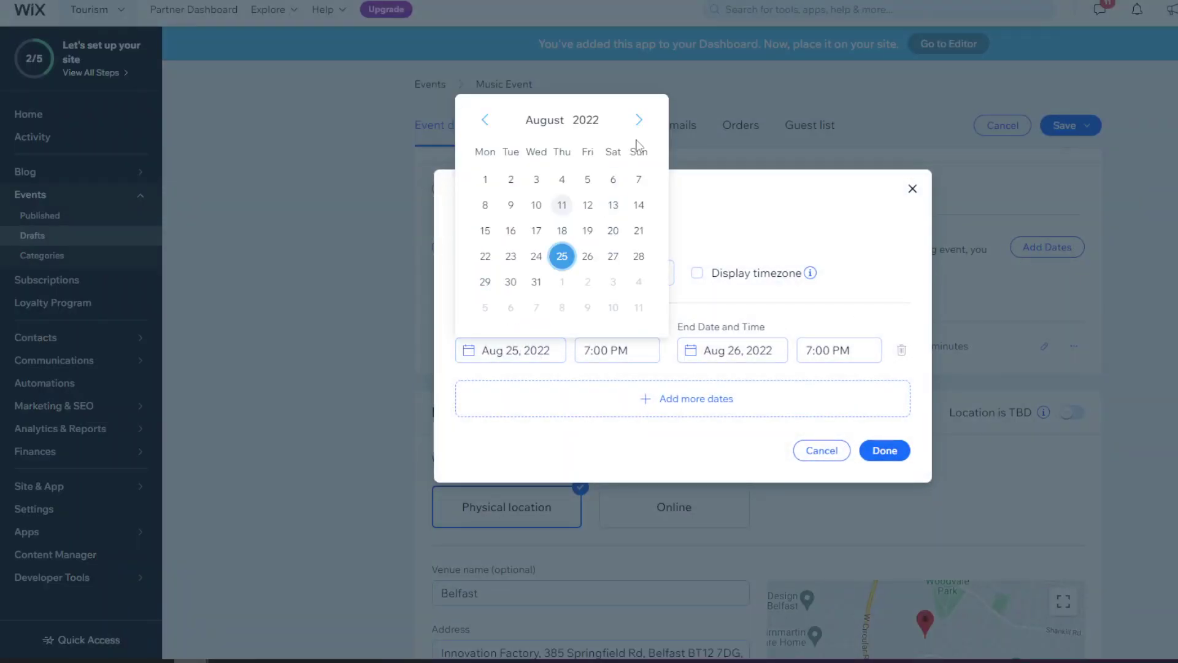
{"action": "left_click", "coordinate": [639, 120]}
{"action": "left_click", "coordinate": [587, 282]}
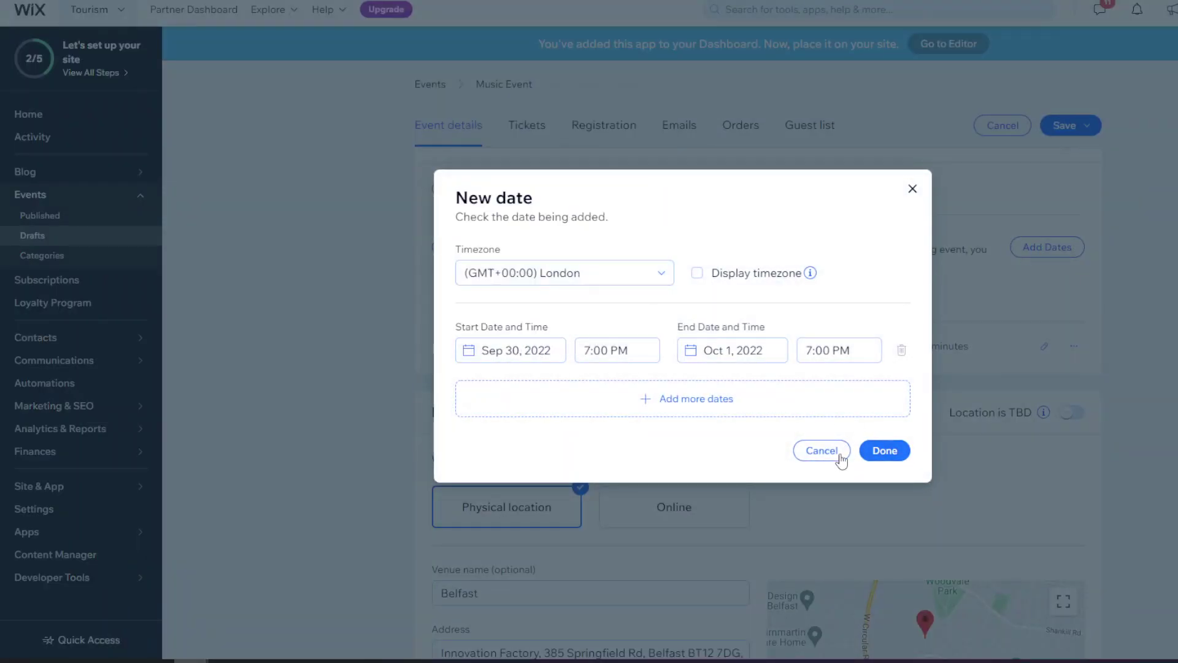
{"action": "left_click", "coordinate": [737, 351]}
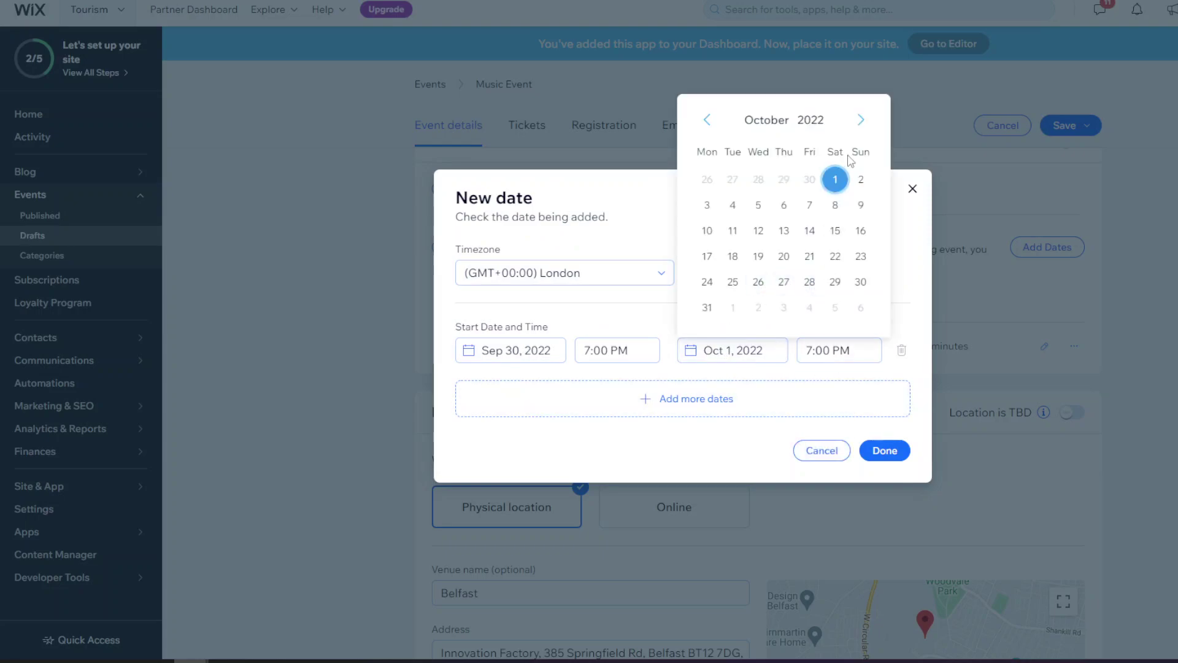
{"action": "left_click", "coordinate": [707, 120]}
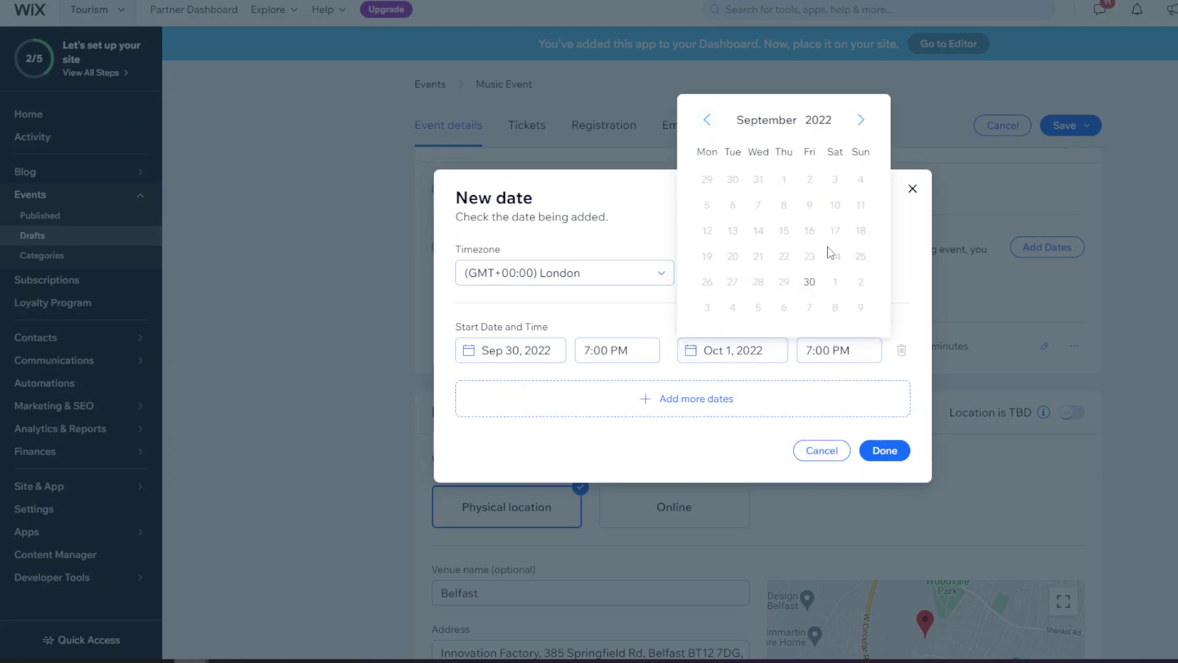
{"action": "left_click", "coordinate": [809, 282]}
{"action": "left_click", "coordinate": [884, 450]}
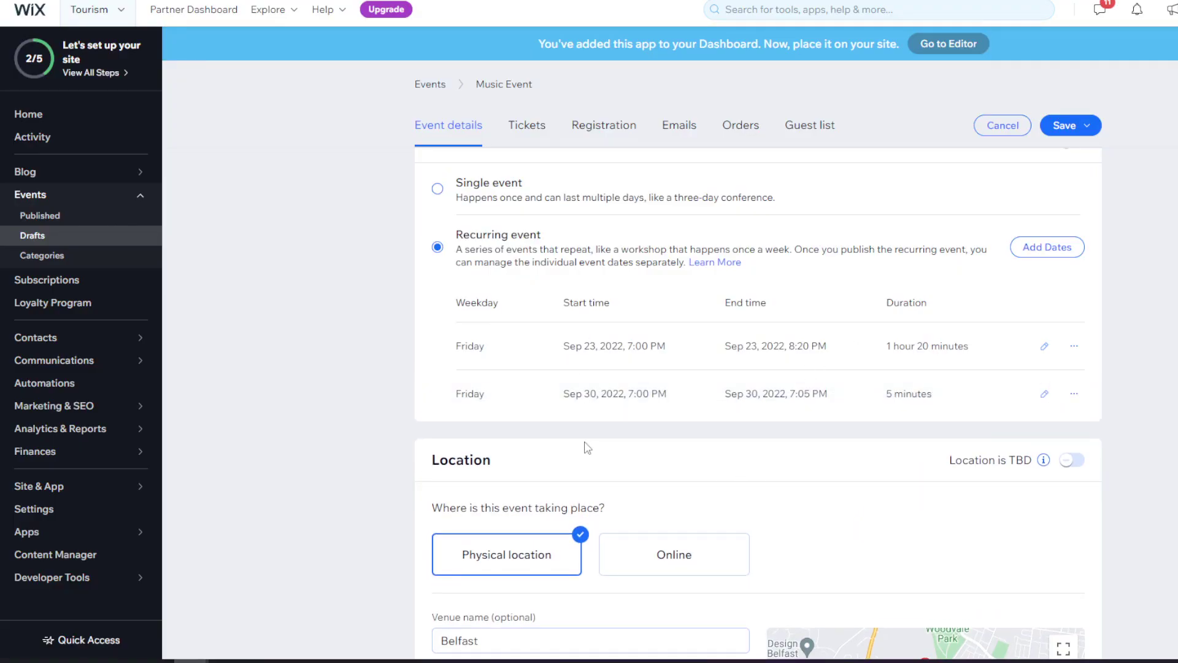
- Open and close the September 23 date's edit dialog, and switch the event back to Single event
{"action": "left_click", "coordinate": [1044, 346]}
{"action": "left_click", "coordinate": [897, 221]}
{"action": "left_click", "coordinate": [439, 189]}
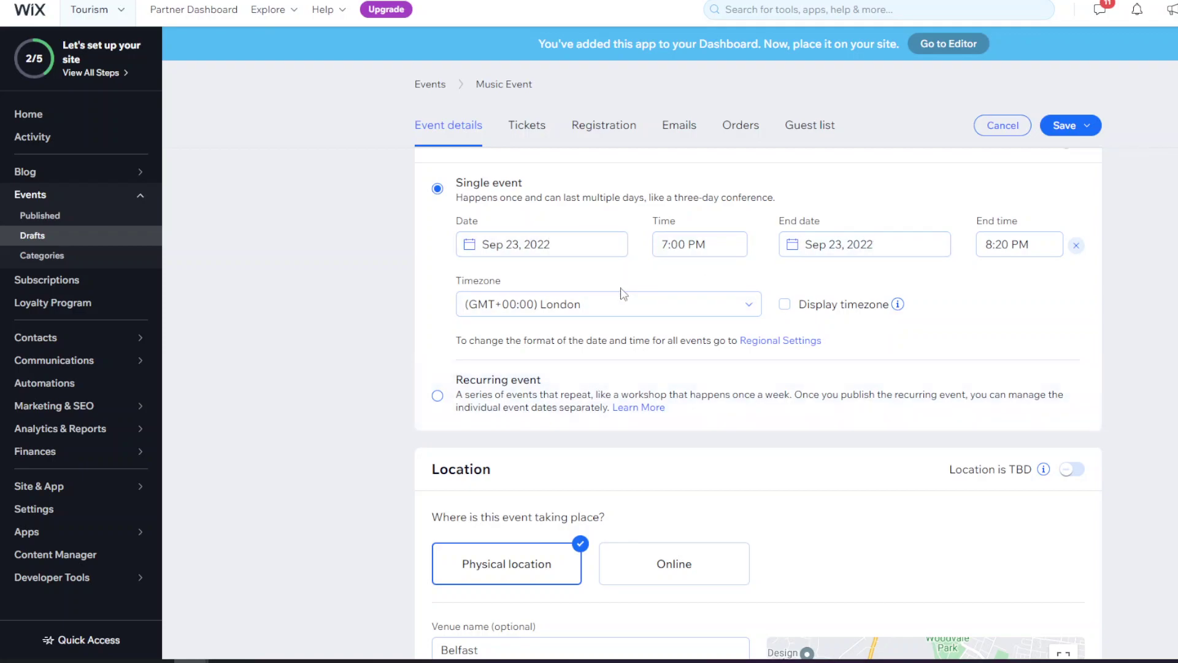
- Try the Online location type for the event and switch back to Physical location
{"action": "scroll", "coordinate": [620, 434], "scroll_direction": "down", "scroll_amount": 5}
{"action": "scroll", "coordinate": [621, 436], "scroll_direction": "down", "scroll_amount": 4}
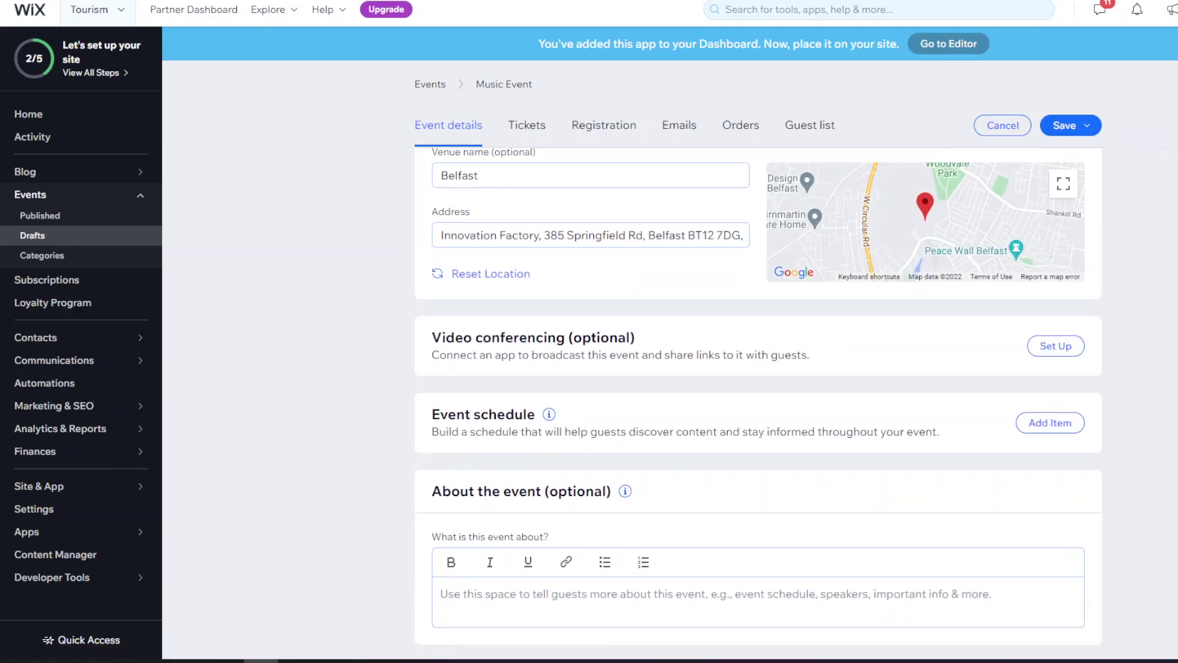
{"action": "scroll", "coordinate": [489, 352], "scroll_direction": "up", "scroll_amount": 3}
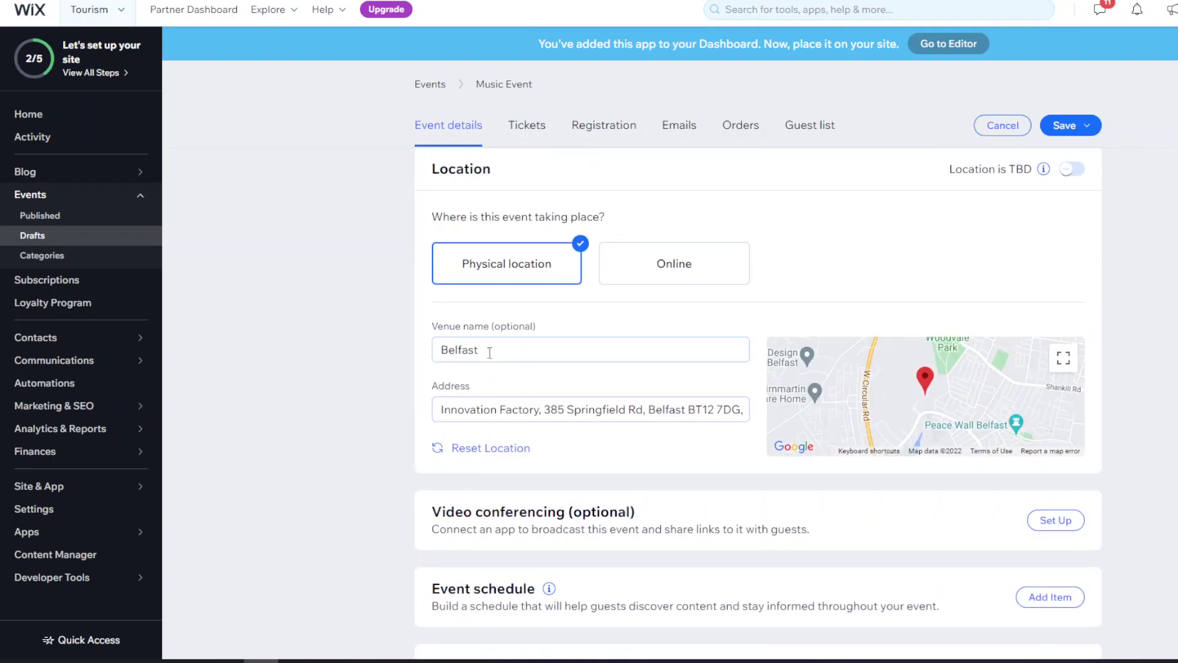
{"action": "left_click", "coordinate": [655, 276]}
{"action": "left_click", "coordinate": [519, 287]}
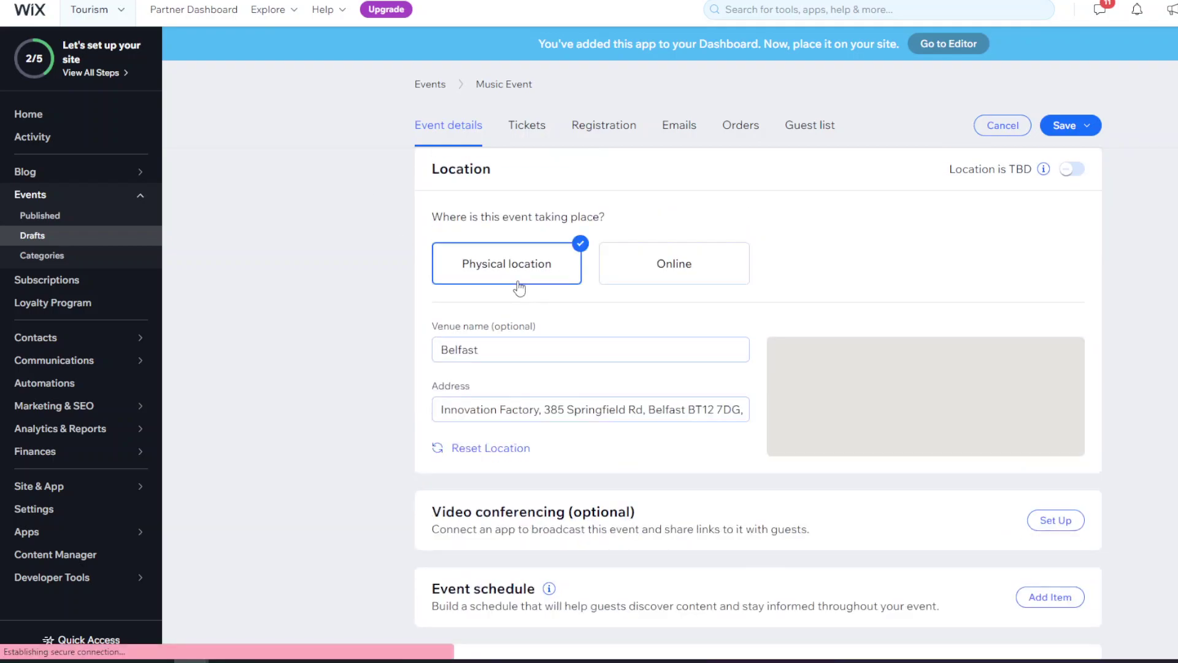
- Review the video conferencing app options for the event and close the dialog without choosing one
{"action": "scroll", "coordinate": [625, 415], "scroll_direction": "down", "scroll_amount": 3}
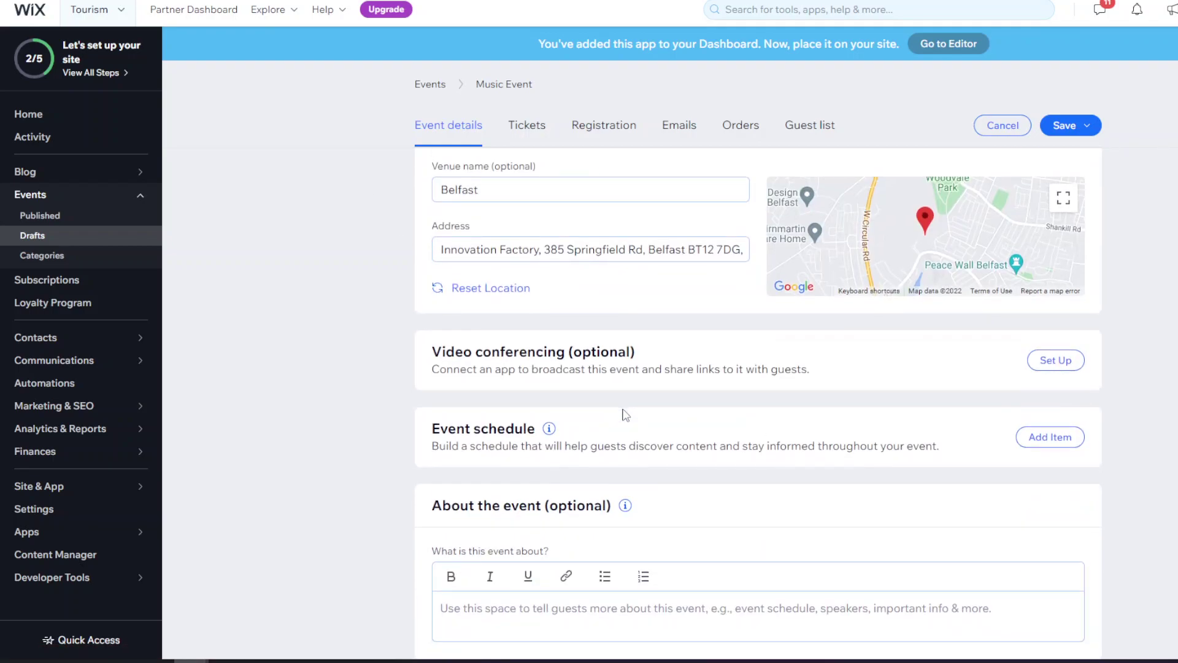
{"action": "left_click", "coordinate": [1051, 360]}
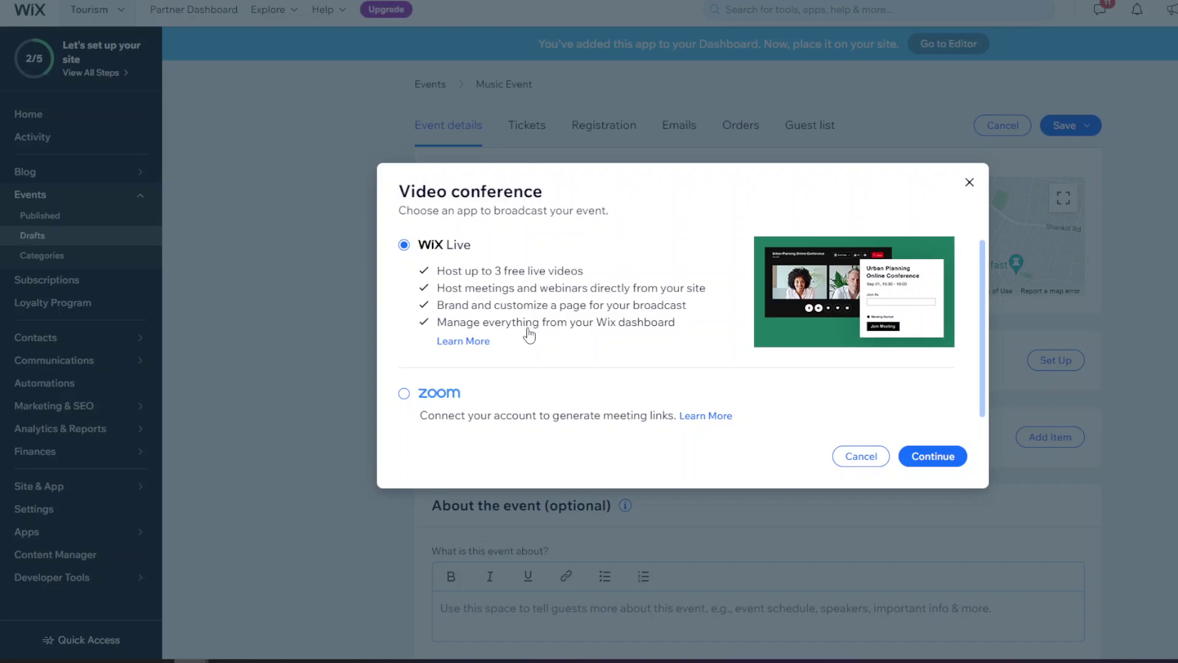
{"action": "left_click", "coordinate": [969, 183]}
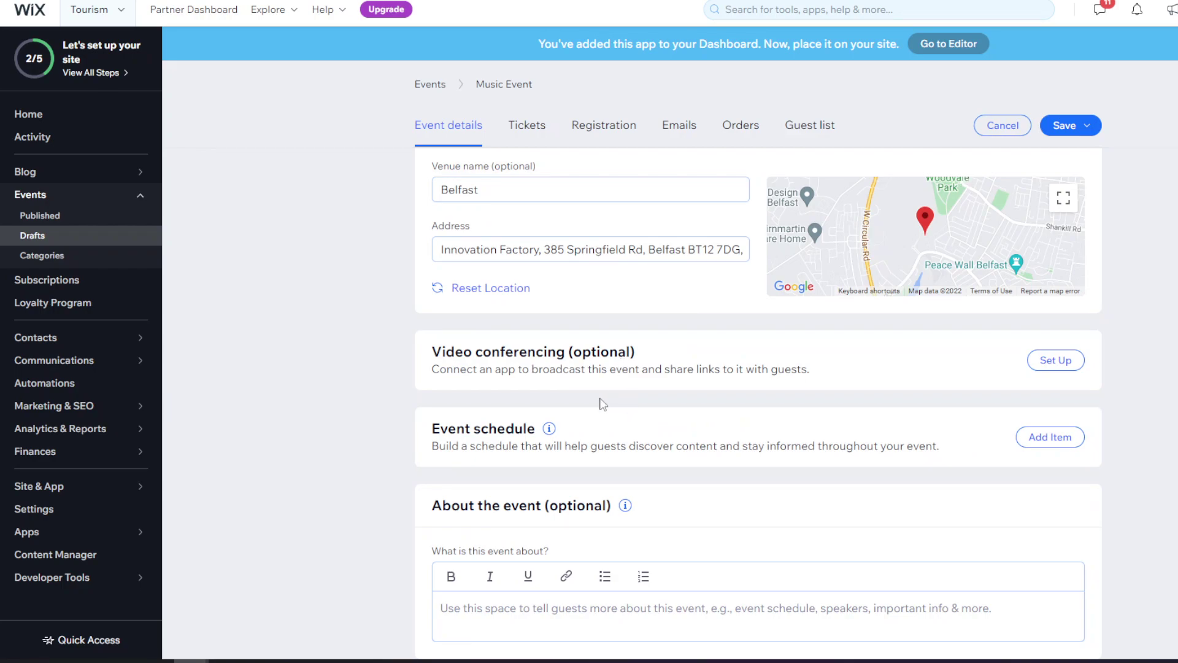
- Add an event schedule item named Opening Act with its end time set to 8:10 PM
{"action": "scroll", "coordinate": [603, 403], "scroll_direction": "down", "scroll_amount": 1}
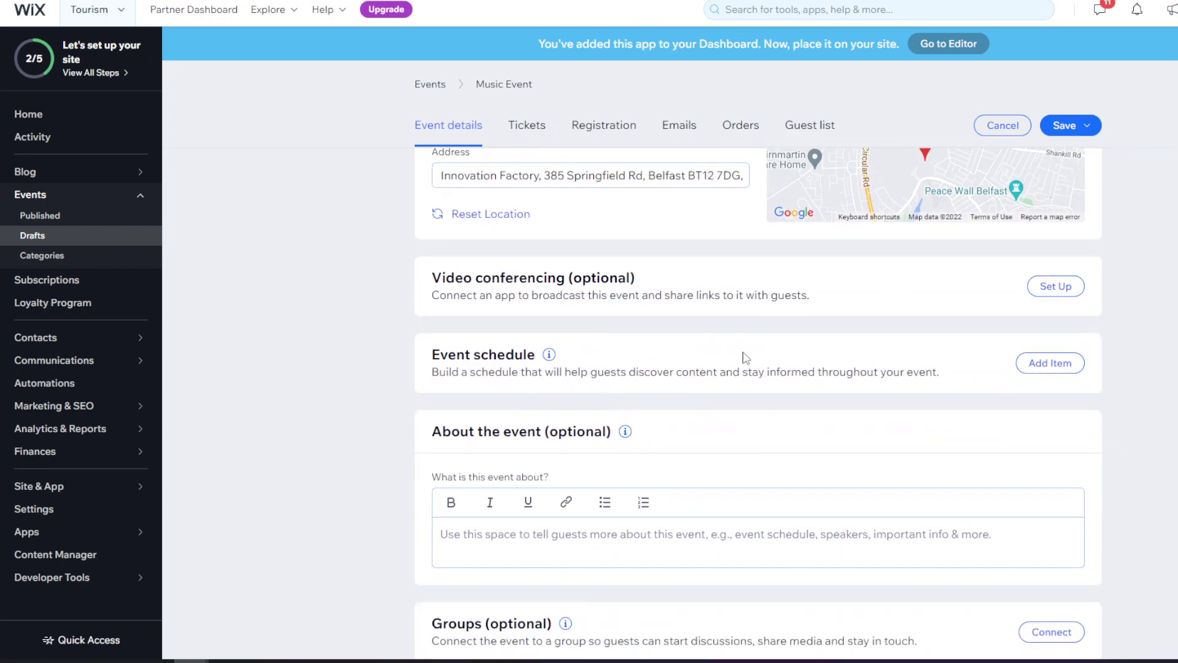
{"action": "left_click", "coordinate": [1050, 364]}
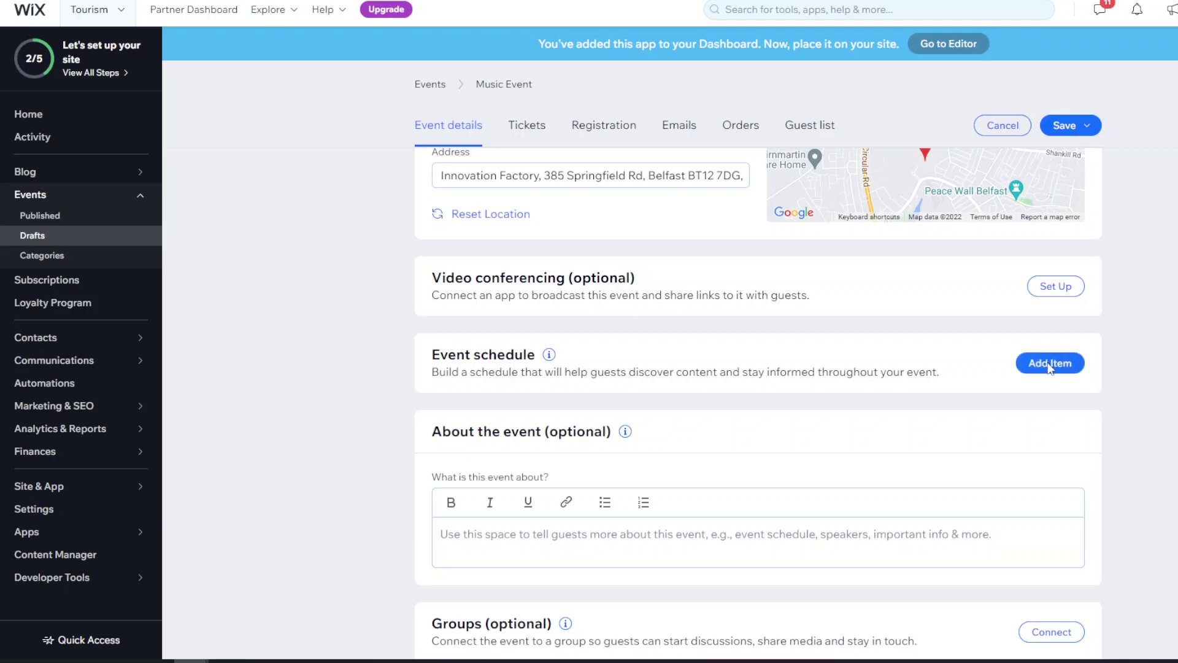
{"action": "left_click", "coordinate": [518, 218]}
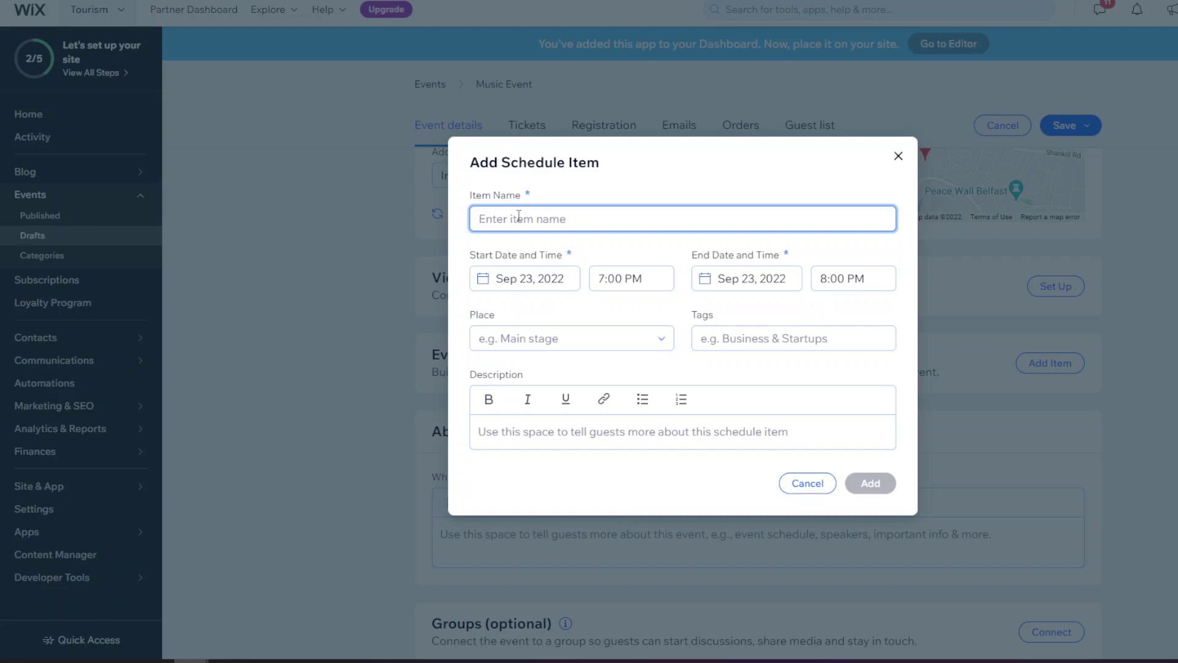
{"action": "type", "text": "Opening Act"}
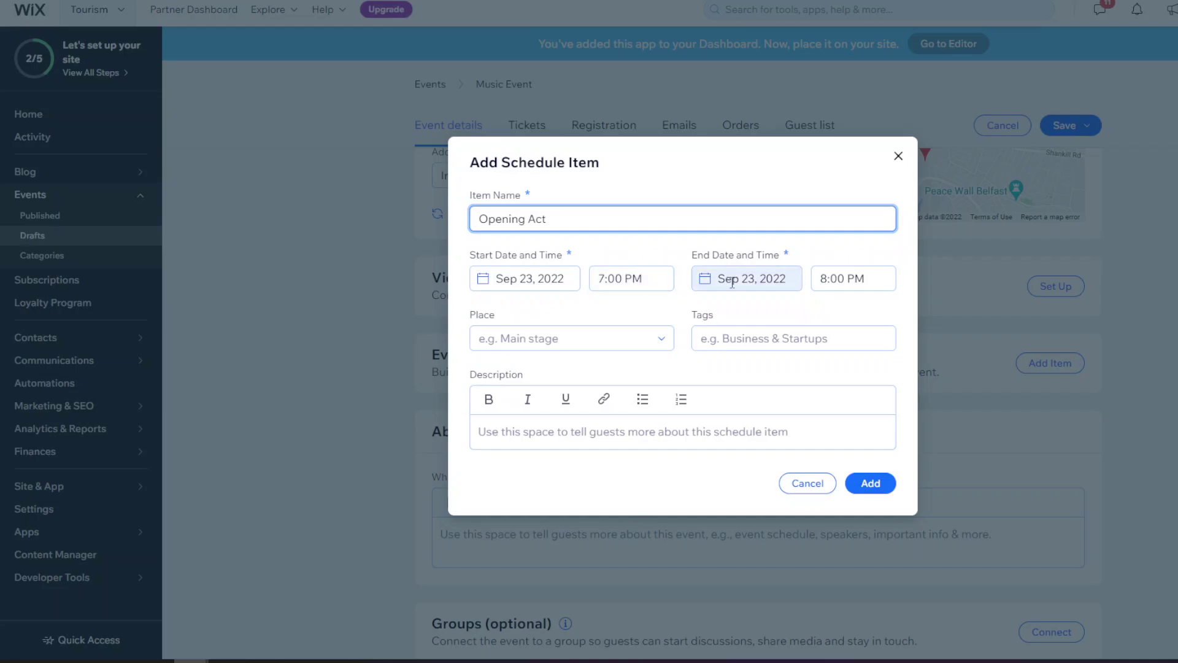
{"action": "left_click", "coordinate": [831, 279]}
{"action": "left_click", "coordinate": [838, 359]}
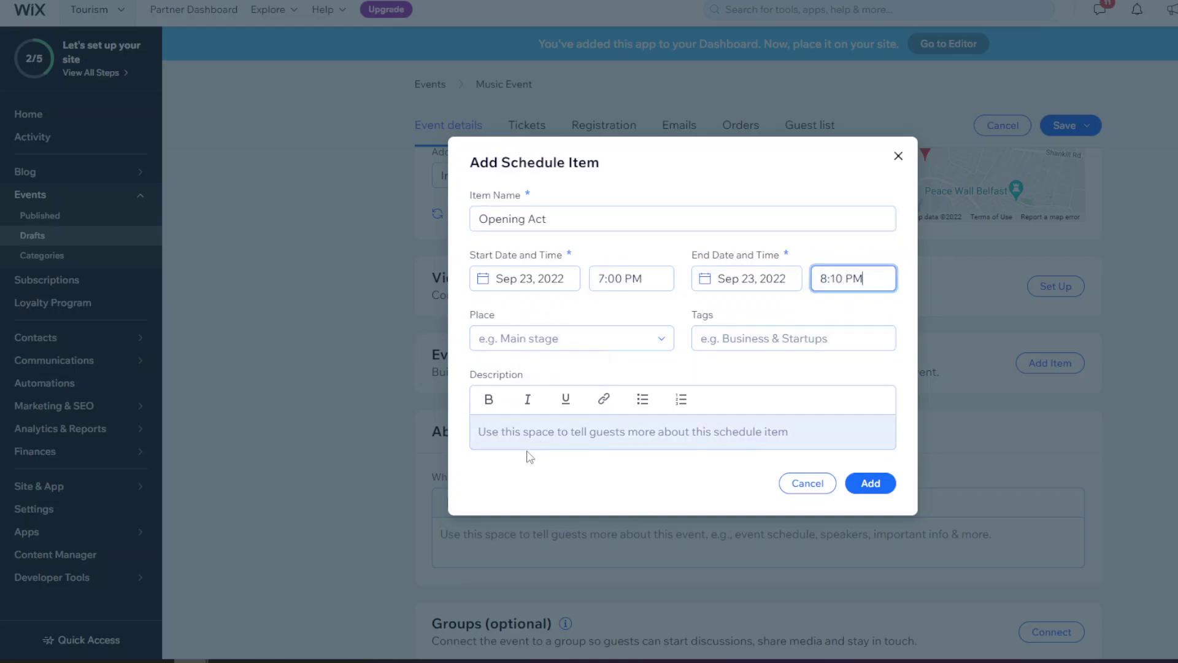
{"action": "left_click", "coordinate": [869, 488]}
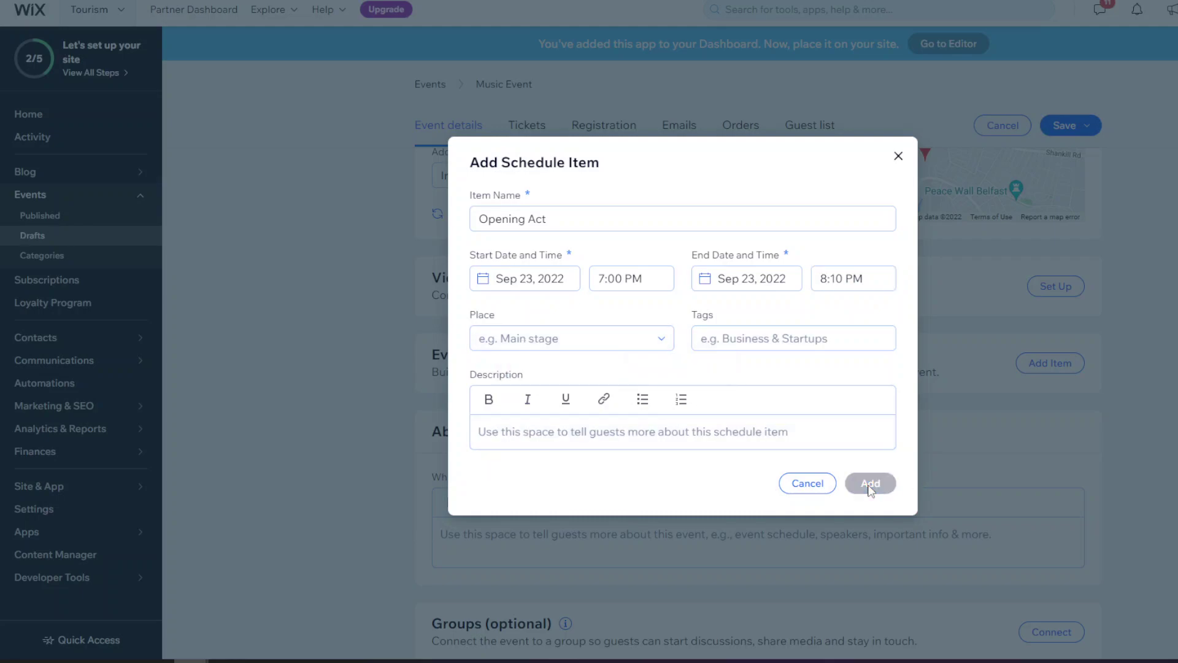
- Add a second schedule item named Main Event with its start time set to 8:10 PM
{"action": "scroll", "coordinate": [868, 489], "scroll_direction": "down", "scroll_amount": 2}
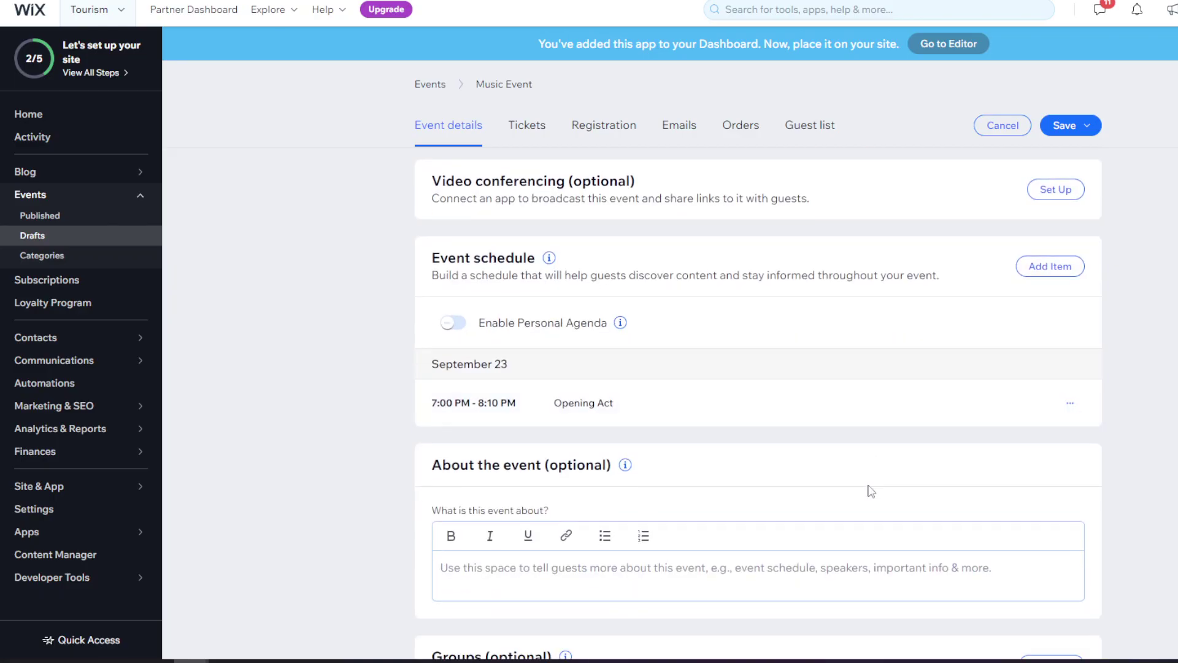
{"action": "left_click", "coordinate": [1050, 267]}
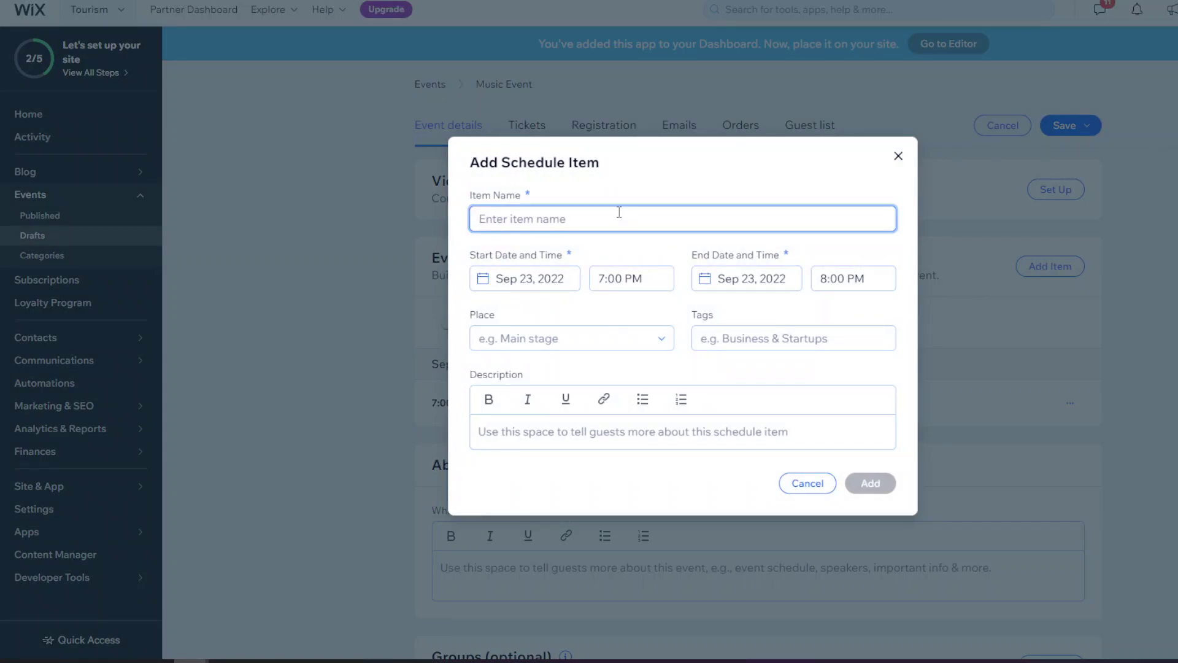
{"action": "type", "text": "Main Event"}
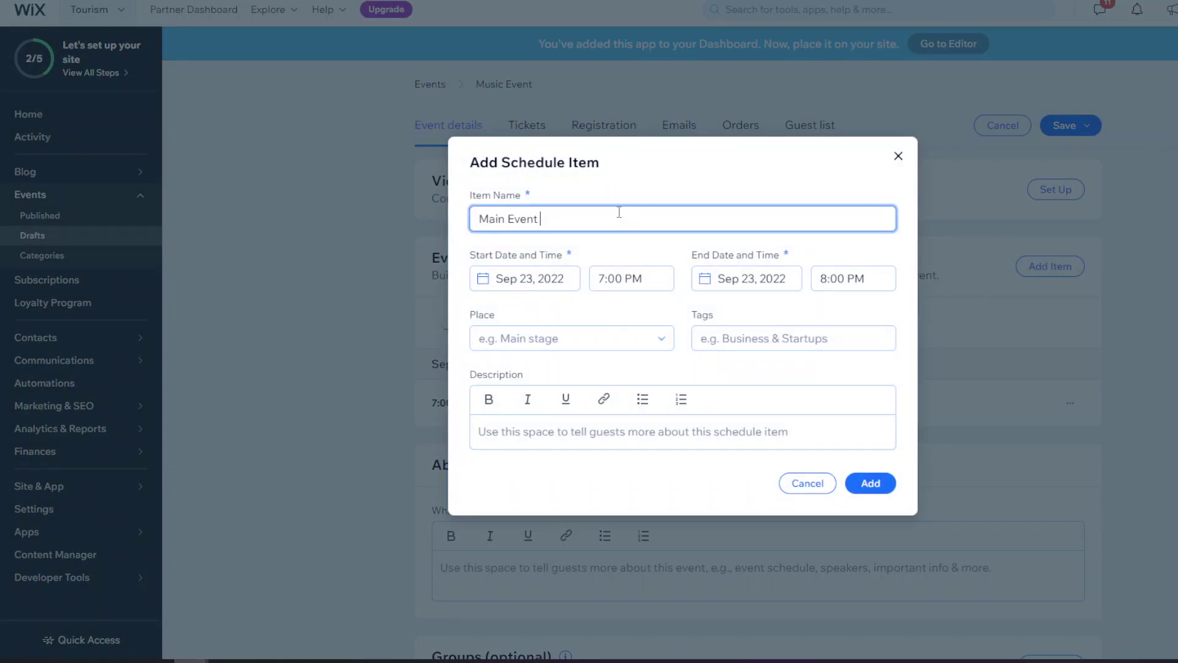
{"action": "left_click", "coordinate": [621, 278]}
{"action": "scroll", "coordinate": [612, 399], "scroll_direction": "down", "scroll_amount": 2}
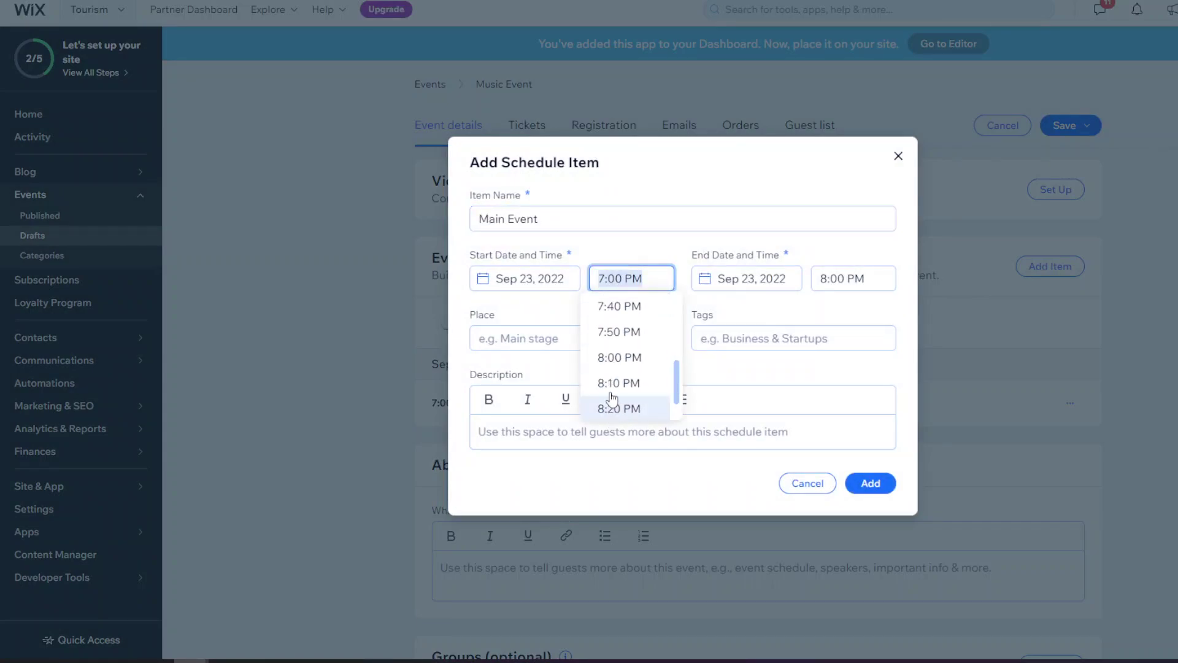
{"action": "left_click", "coordinate": [613, 393]}
{"action": "left_click", "coordinate": [870, 483]}
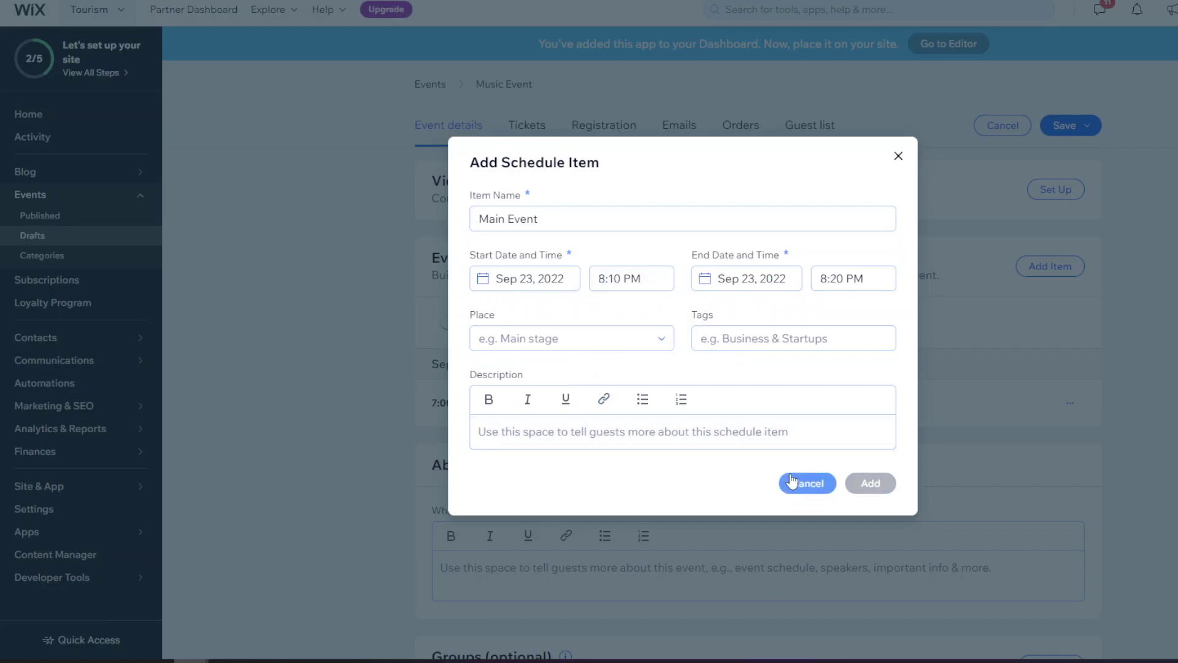
- Delete the Opening Act and Main Event items from the event schedule
{"action": "scroll", "coordinate": [761, 473], "scroll_direction": "down", "scroll_amount": 1}
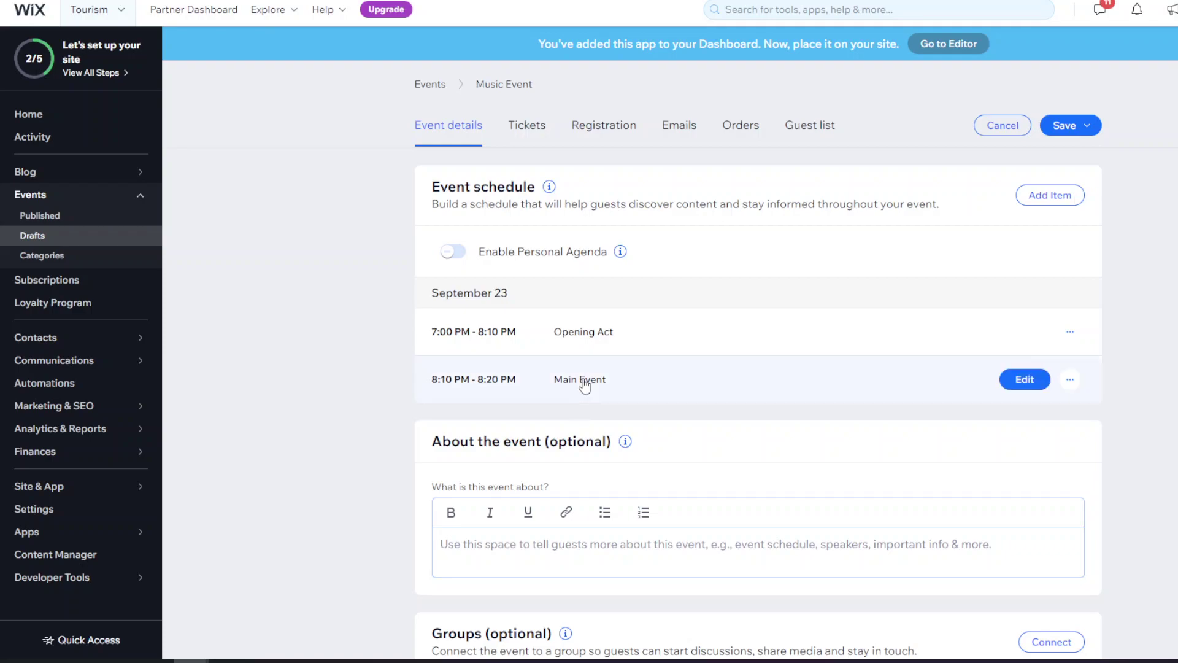
{"action": "mouse_move", "coordinate": [578, 334]}
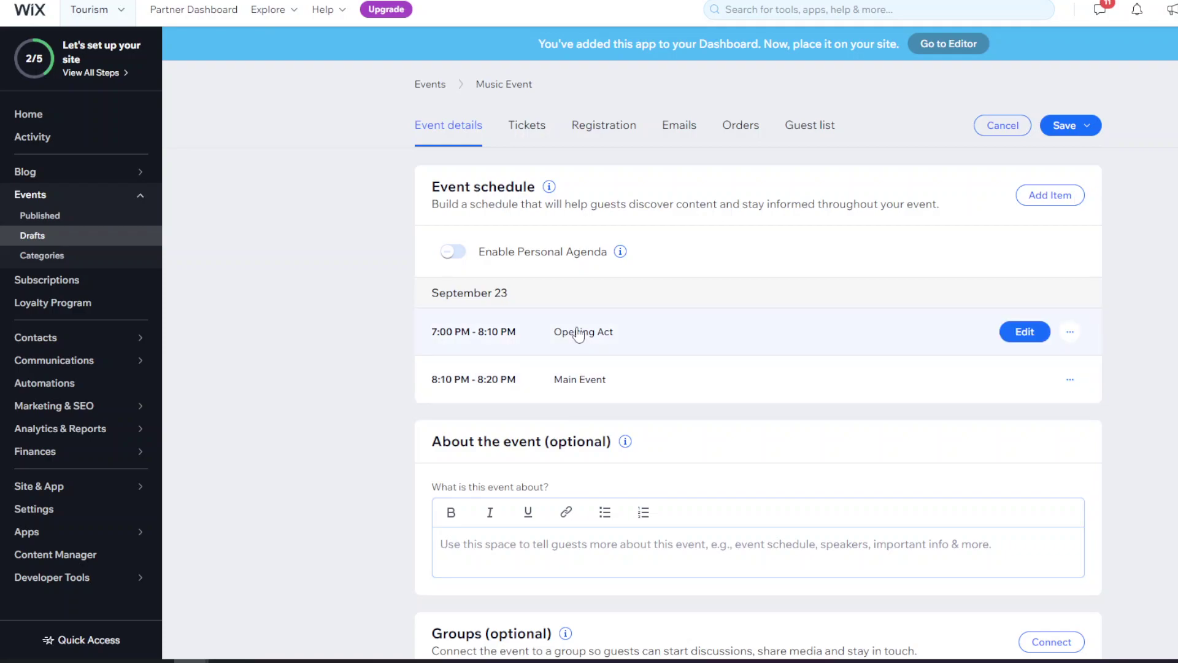
{"action": "mouse_move", "coordinate": [534, 389]}
{"action": "left_click", "coordinate": [1070, 331]}
{"action": "left_click", "coordinate": [1052, 297]}
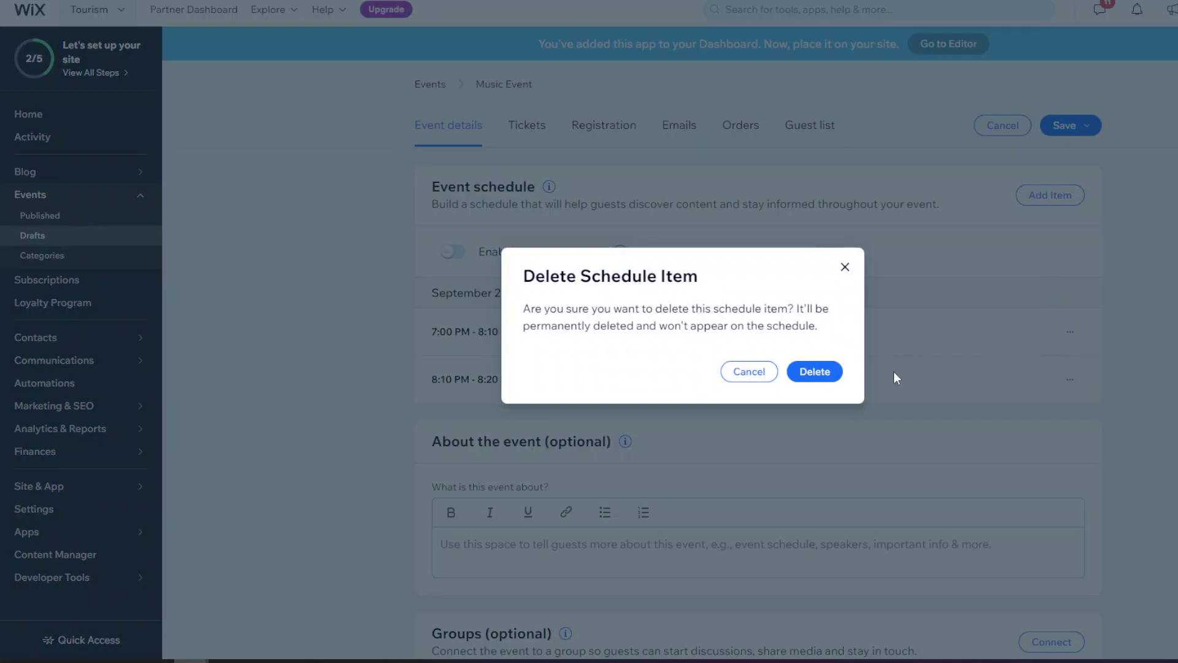
{"action": "left_click", "coordinate": [814, 371]}
{"action": "left_click", "coordinate": [1070, 331]}
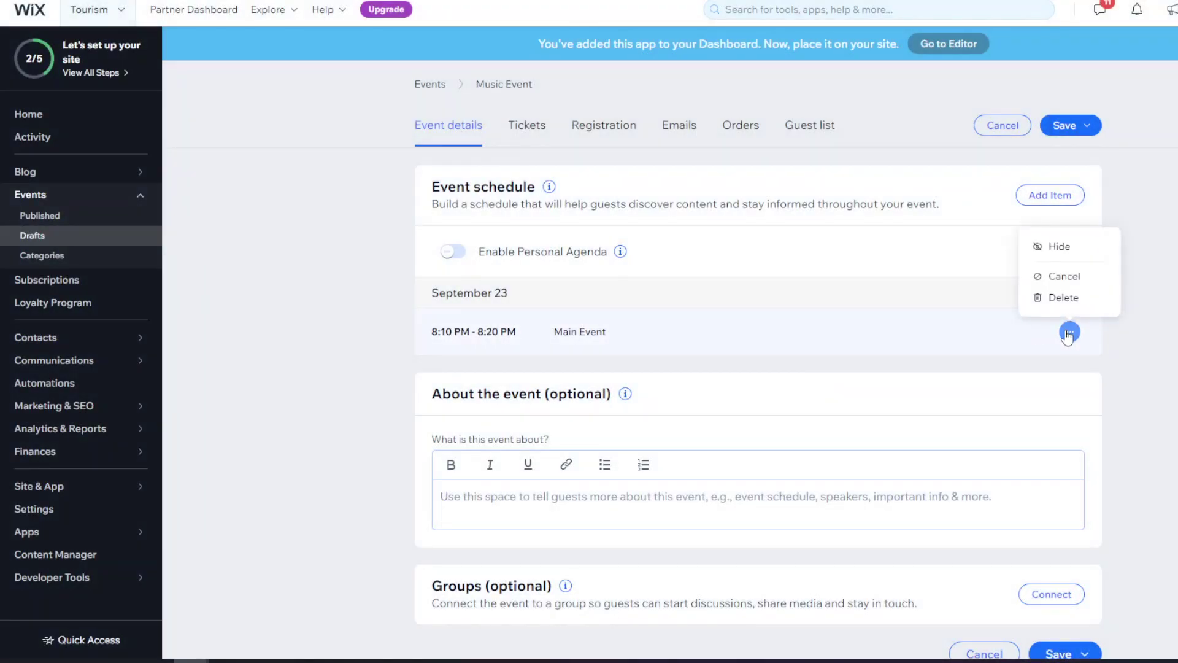
{"action": "left_click", "coordinate": [1051, 297]}
{"action": "left_click", "coordinate": [815, 371]}
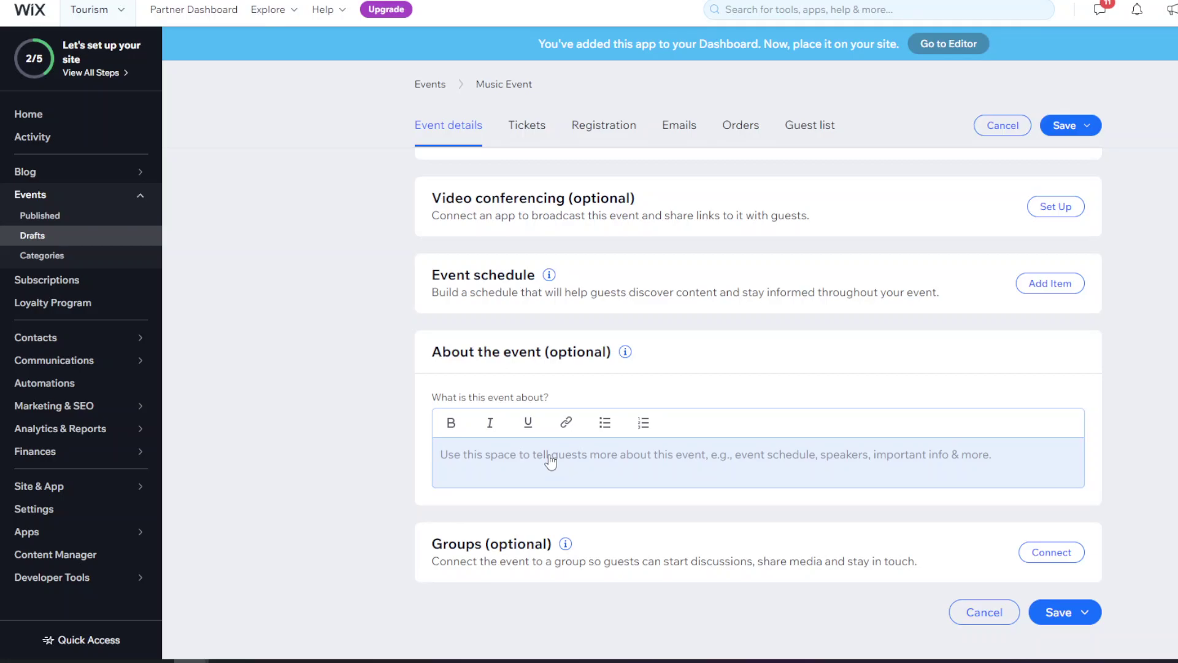
- Save the Music Event draft and open its ticket management
{"action": "scroll", "coordinate": [556, 423], "scroll_direction": "up", "scroll_amount": 15}
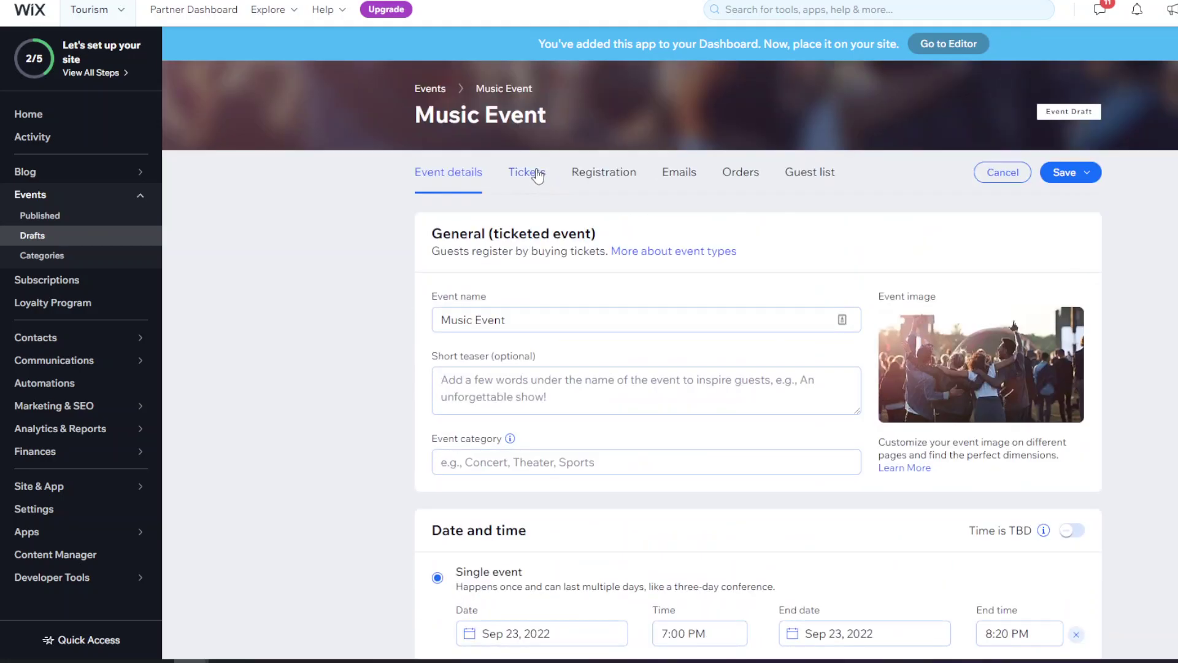
{"action": "left_click", "coordinate": [528, 173]}
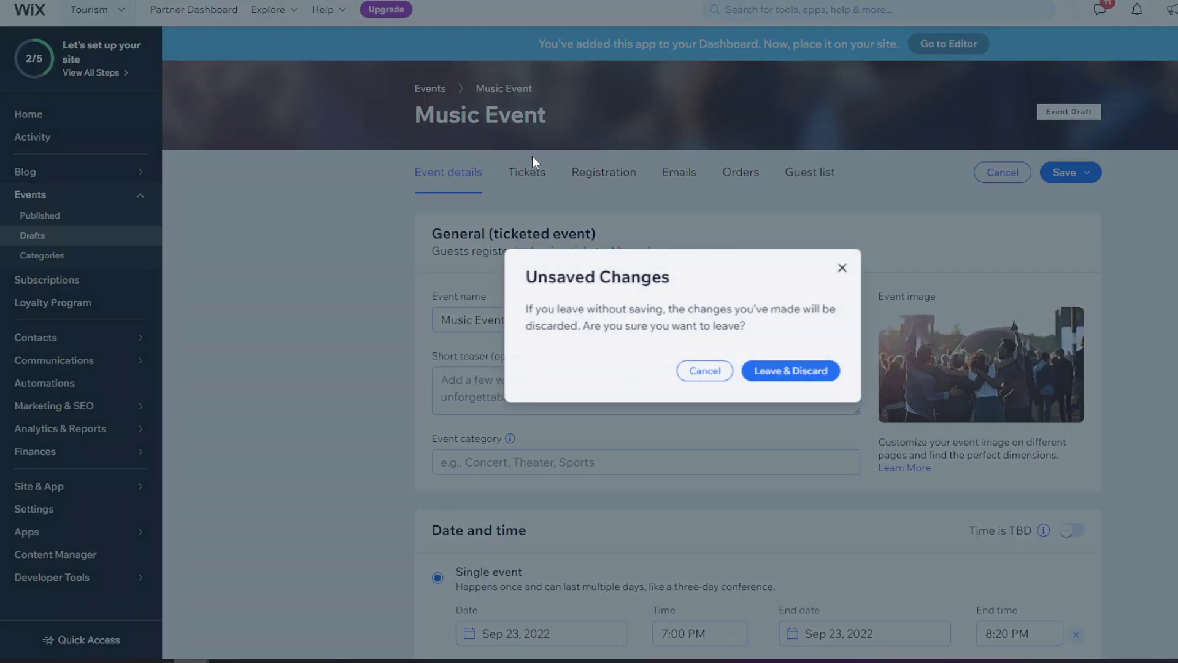
{"action": "left_click", "coordinate": [845, 266]}
{"action": "left_click", "coordinate": [1068, 173]}
{"action": "left_click", "coordinate": [1051, 207]}
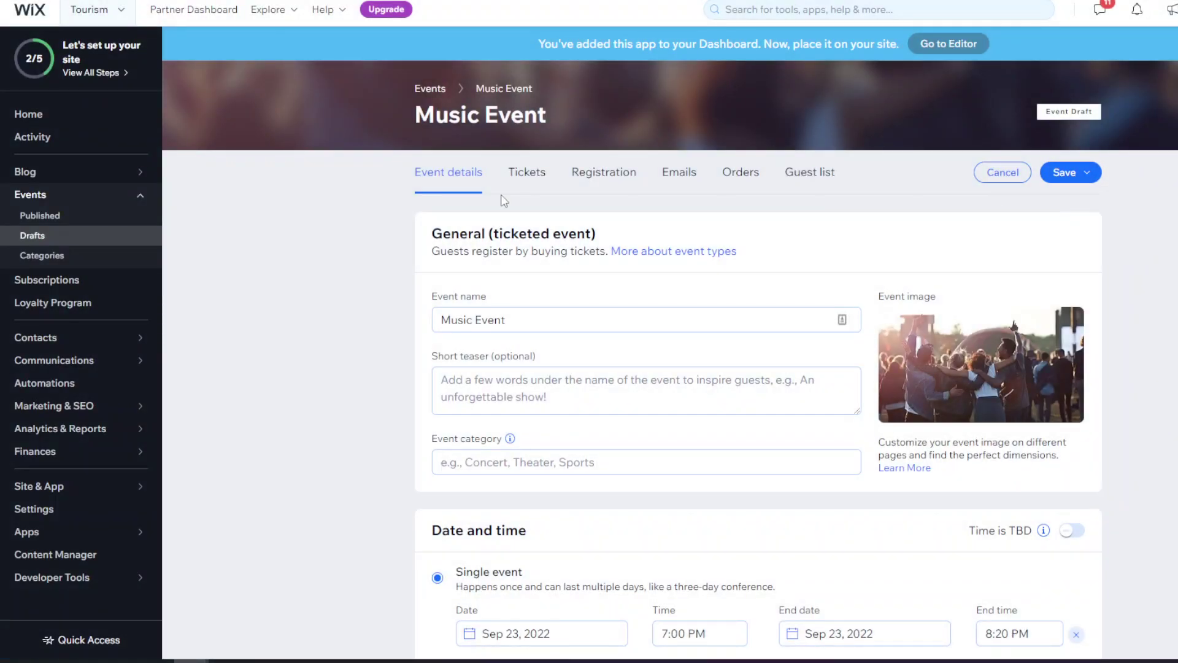
{"action": "left_click", "coordinate": [527, 174]}
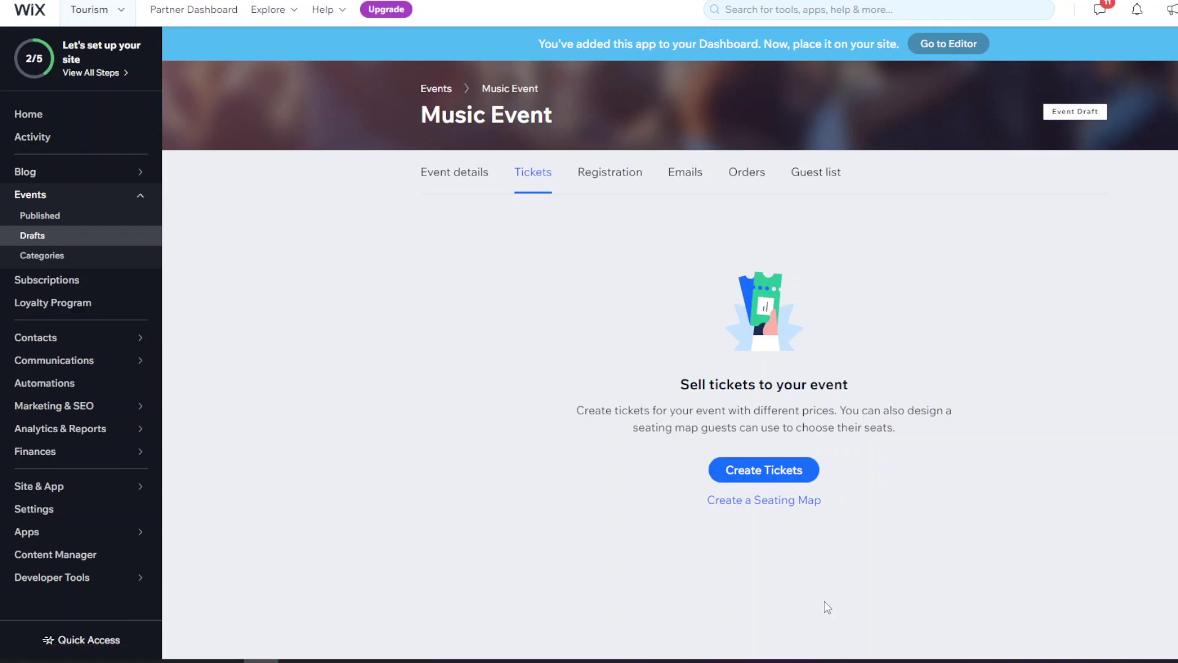
- Create a new ticket for the event and name it Free Entry
{"action": "left_click", "coordinate": [770, 476]}
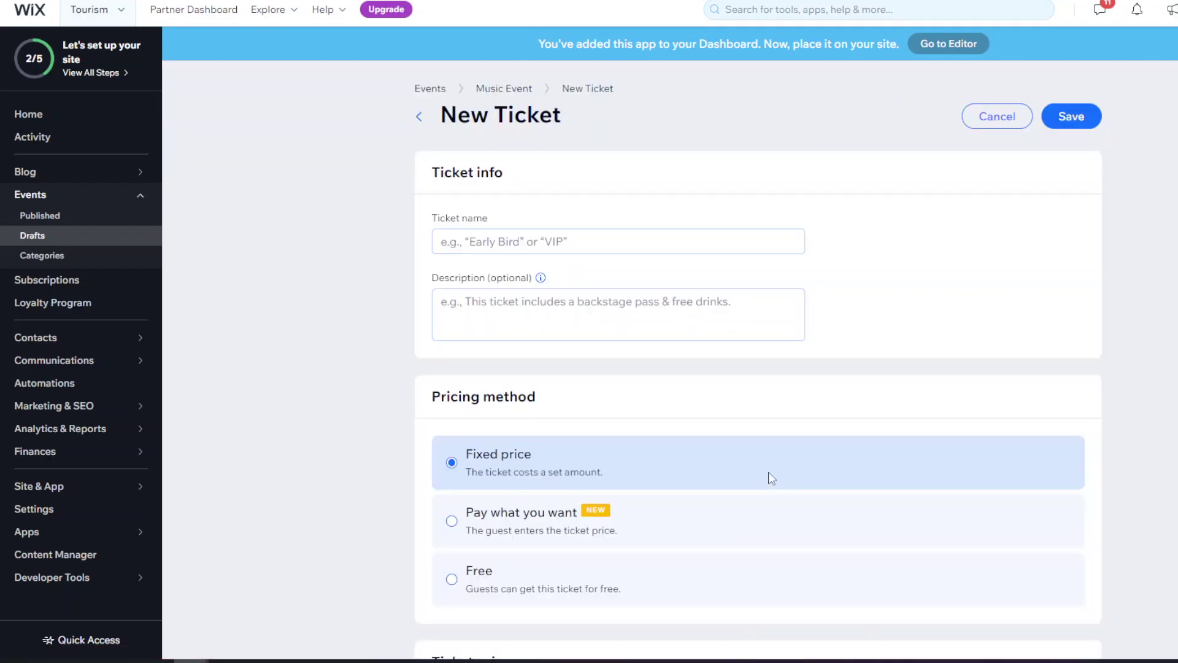
{"action": "left_click", "coordinate": [585, 238]}
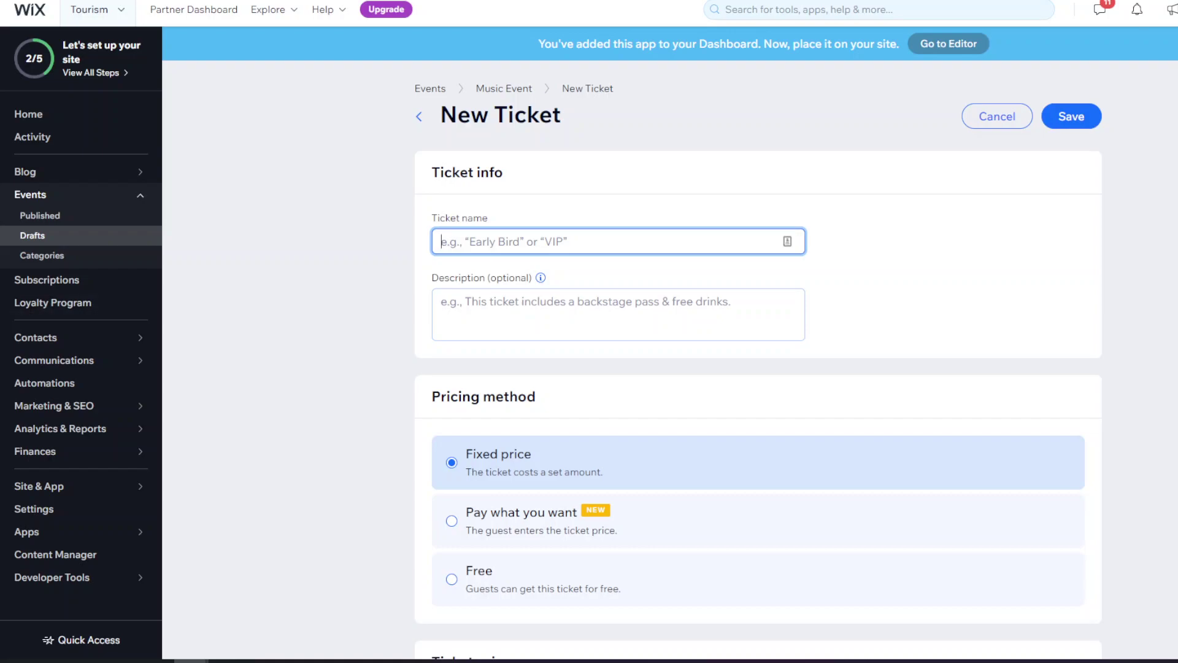
{"action": "key", "text": "Tab"}
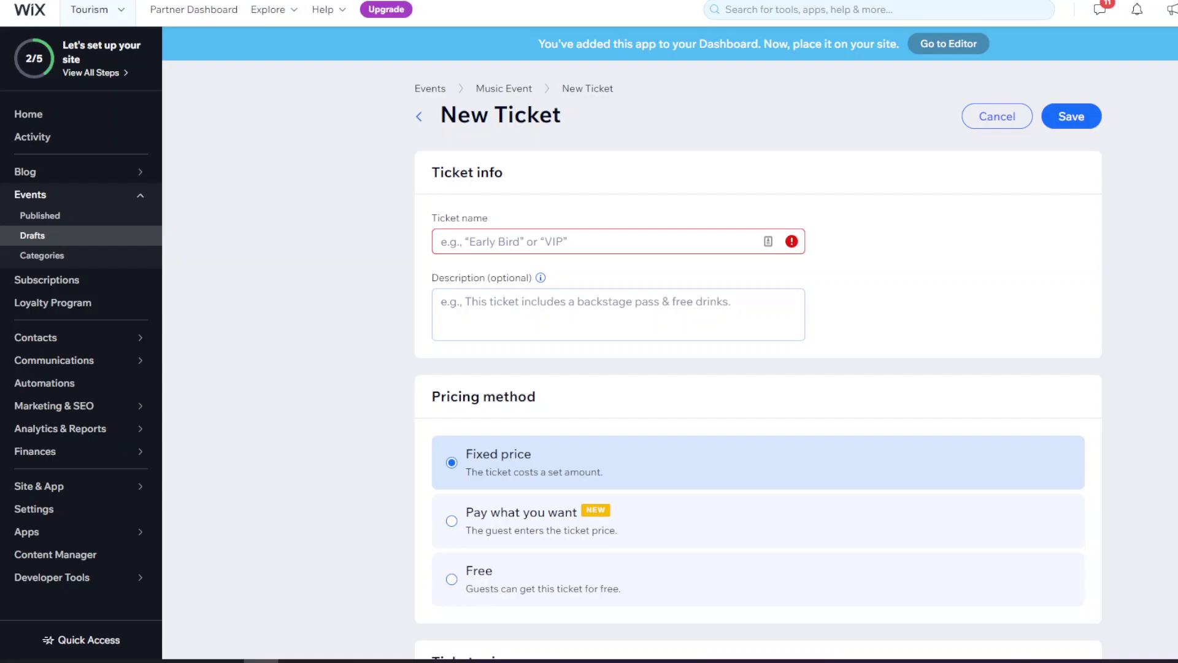
{"action": "left_click", "coordinate": [485, 245]}
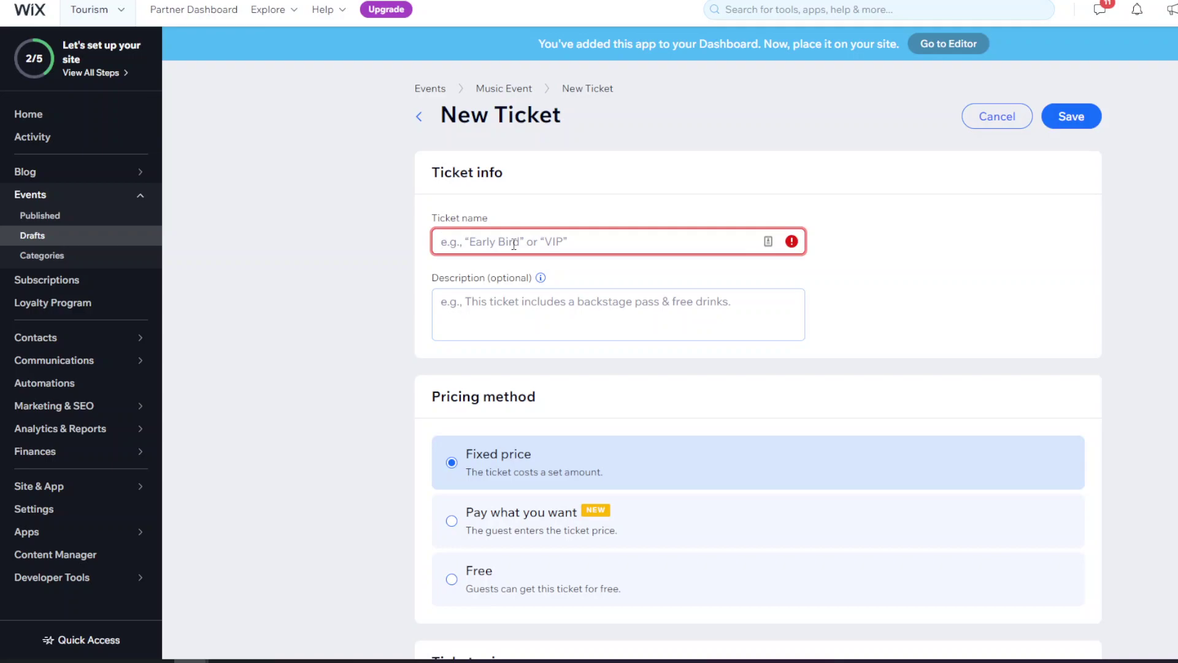
{"action": "type", "text": "Free N"}
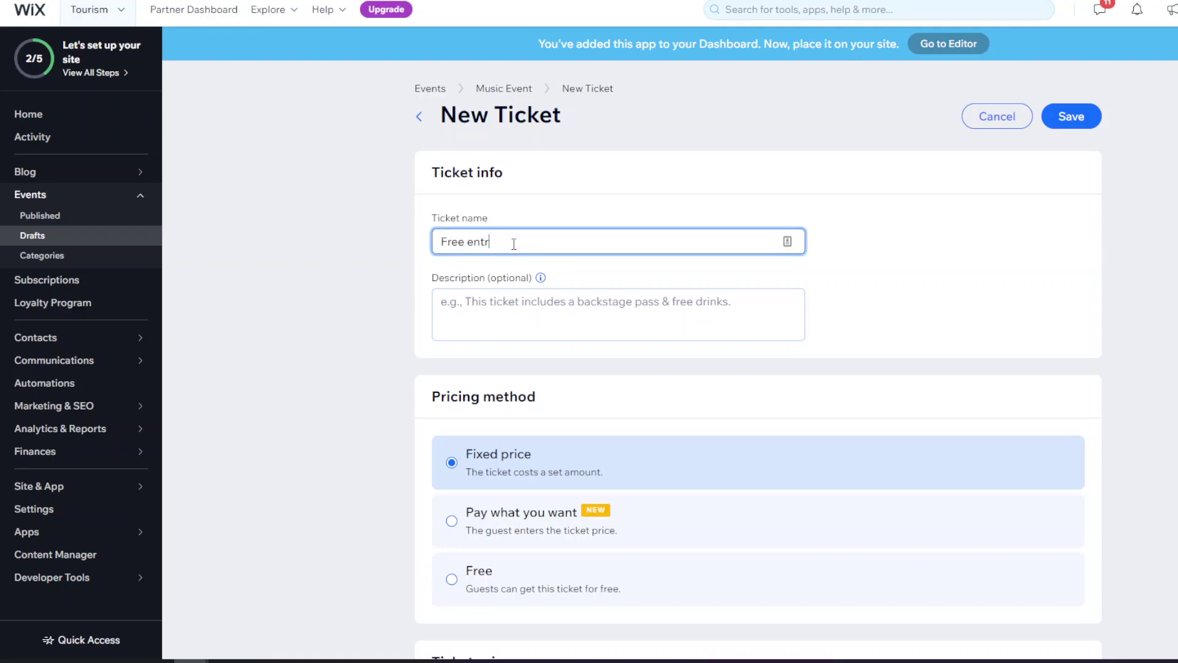
{"action": "type", "text": "Entry"}
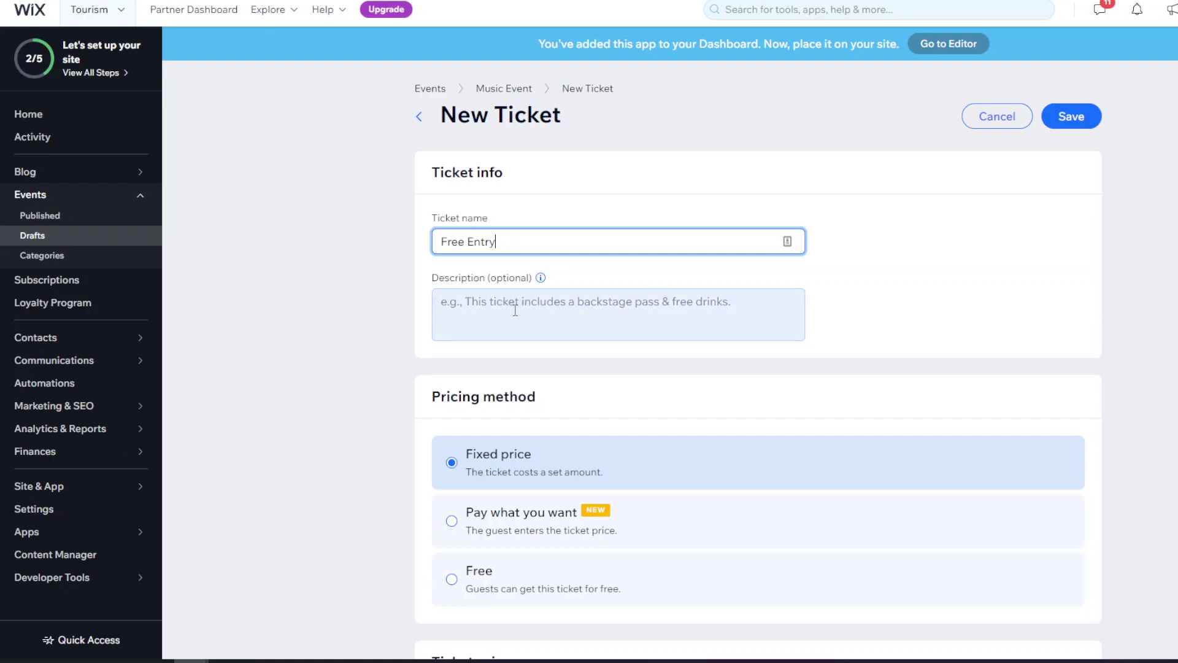
- Make the Free Entry ticket free of charge and limit its available quantity to 25
{"action": "scroll", "coordinate": [521, 325], "scroll_direction": "down", "scroll_amount": 3}
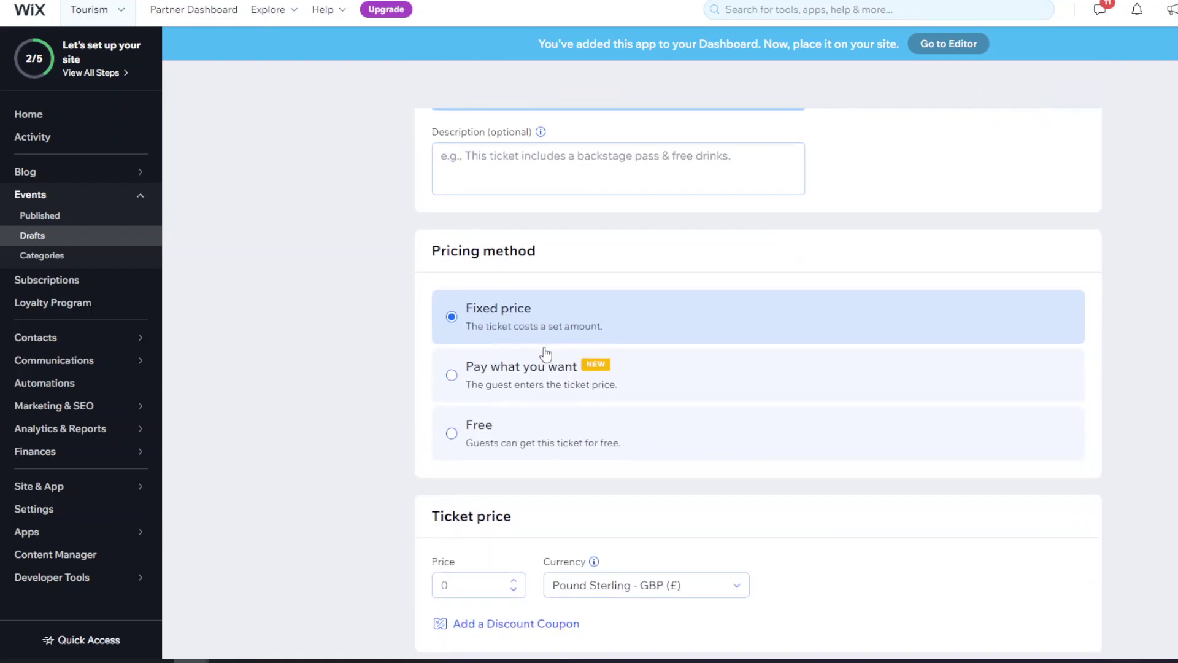
{"action": "left_click", "coordinate": [453, 413]}
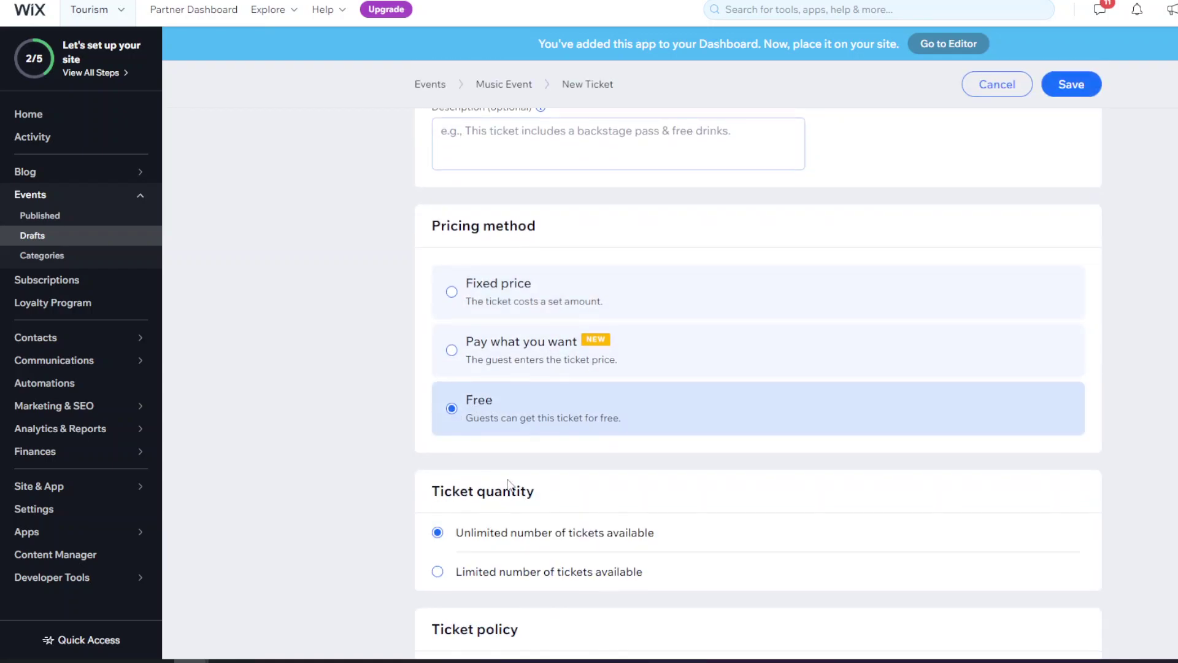
{"action": "scroll", "coordinate": [485, 446], "scroll_direction": "down", "scroll_amount": 2}
{"action": "scroll", "coordinate": [484, 375], "scroll_direction": "down", "scroll_amount": 1}
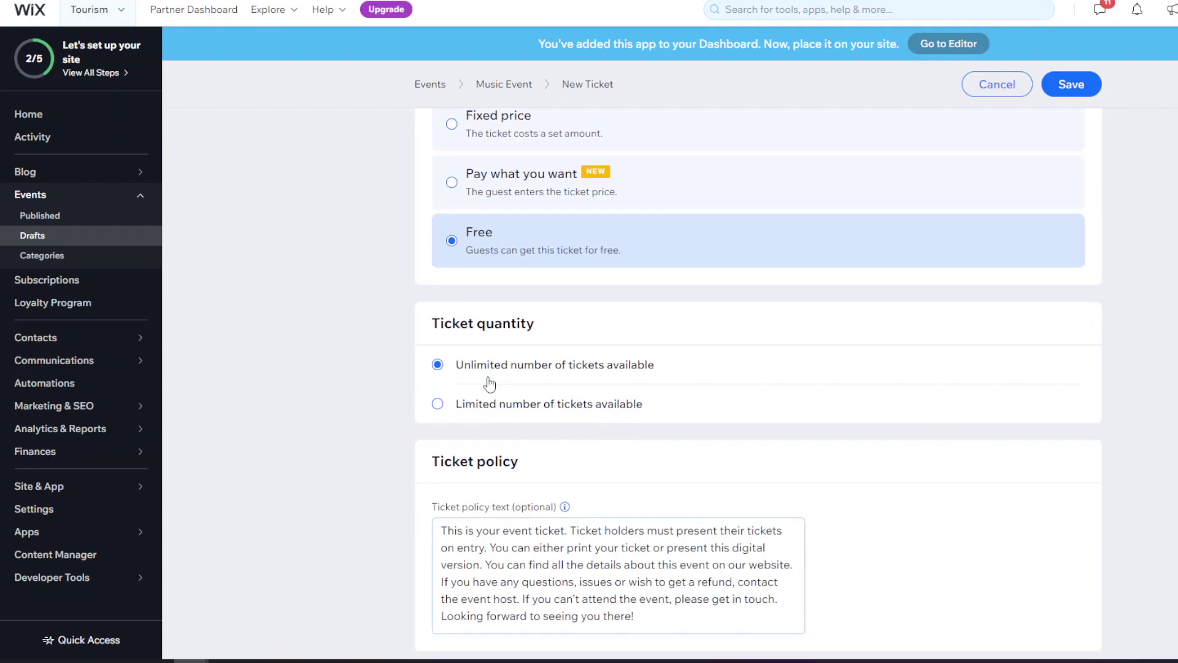
{"action": "left_click", "coordinate": [438, 403]}
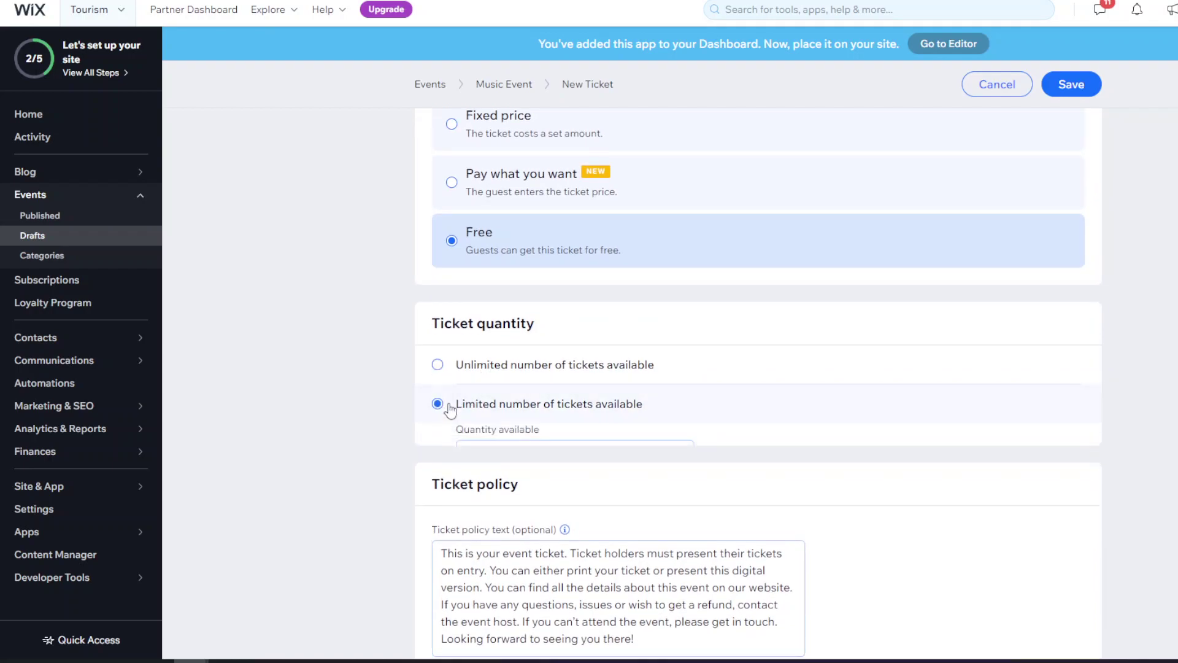
{"action": "left_click", "coordinate": [501, 454]}
{"action": "type", "text": "25"}
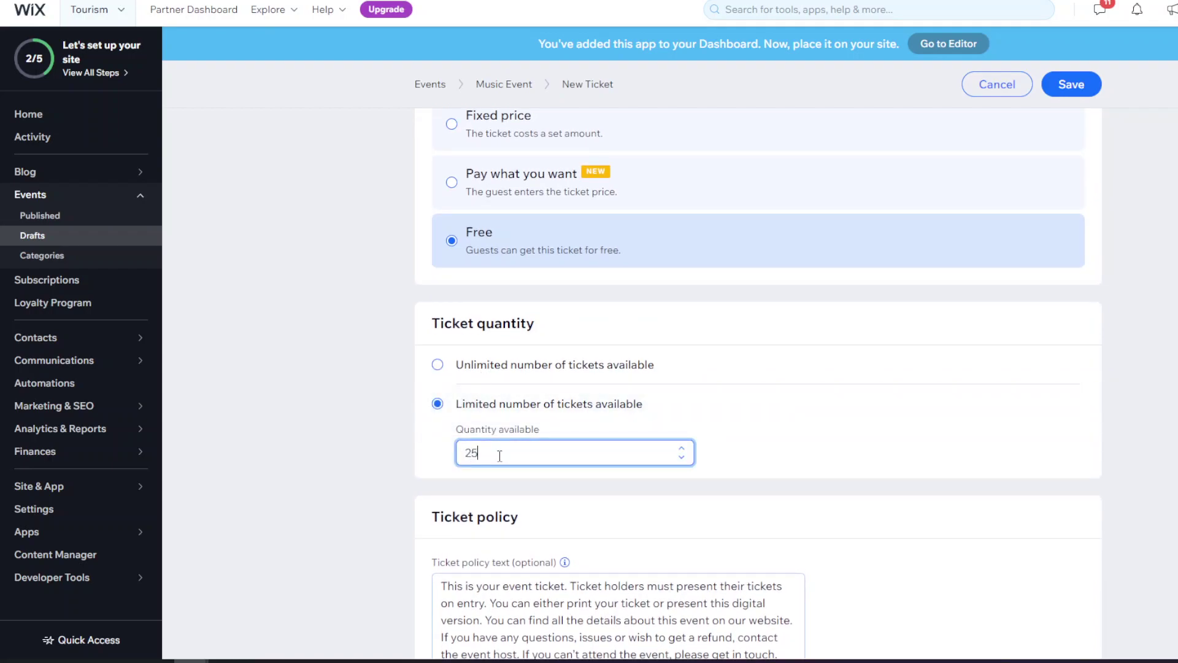
{"action": "left_click", "coordinate": [517, 474]}
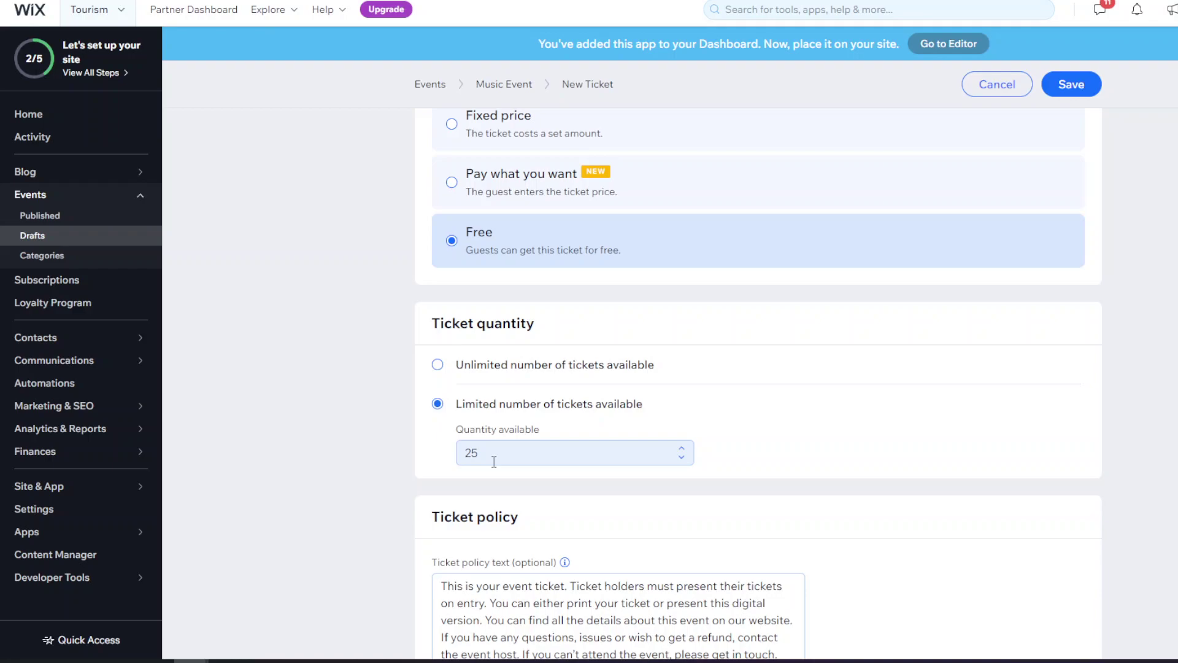
- Try the ticket sale period setting with its option to hide tickets not on sale, and switch it off again
{"action": "scroll", "coordinate": [494, 461], "scroll_direction": "down", "scroll_amount": 3}
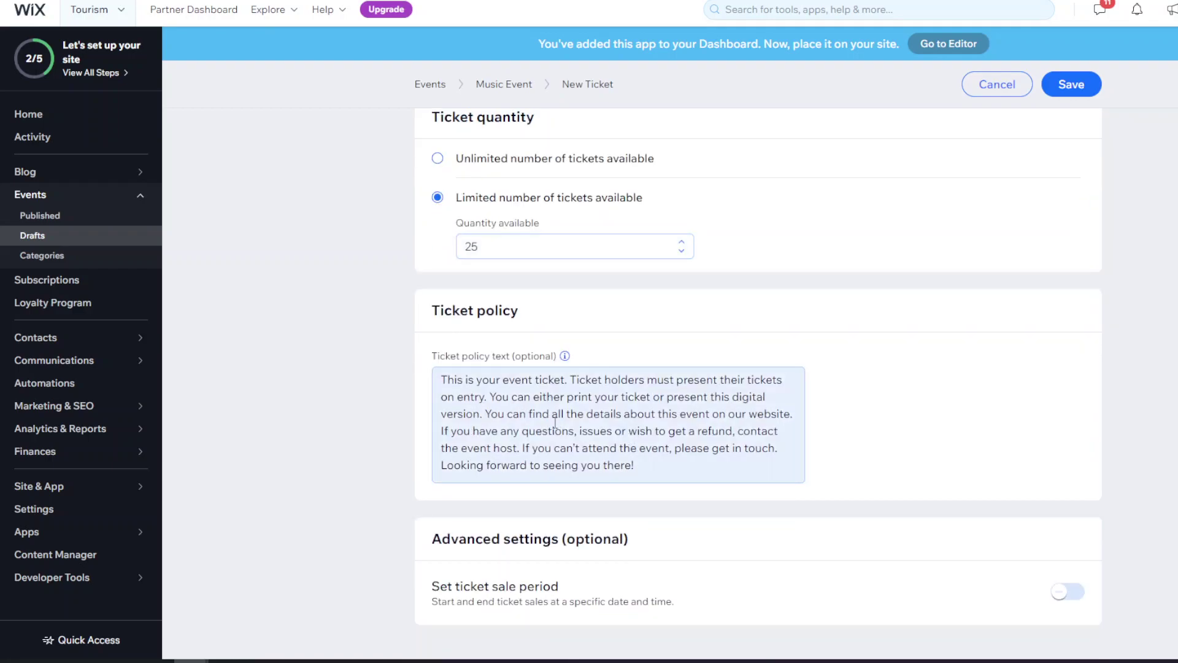
{"action": "left_click", "coordinate": [702, 466]}
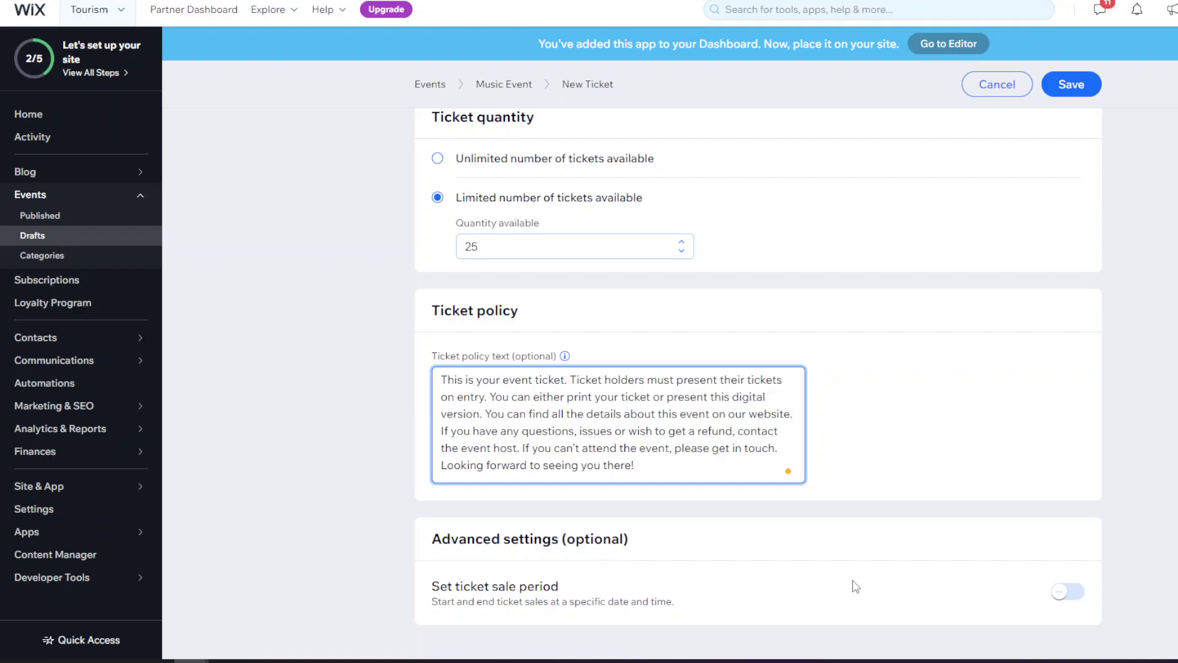
{"action": "left_click", "coordinate": [1067, 591]}
{"action": "scroll", "coordinate": [891, 591], "scroll_direction": "down", "scroll_amount": 2}
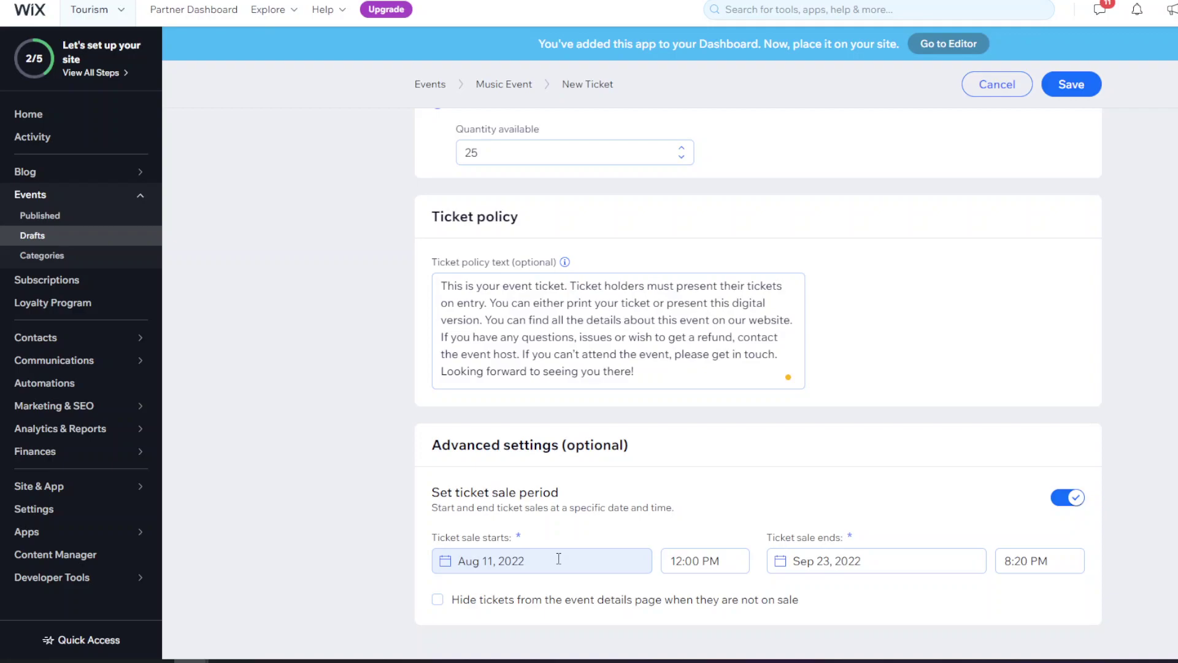
{"action": "left_click", "coordinate": [544, 601]}
{"action": "left_click", "coordinate": [544, 603]}
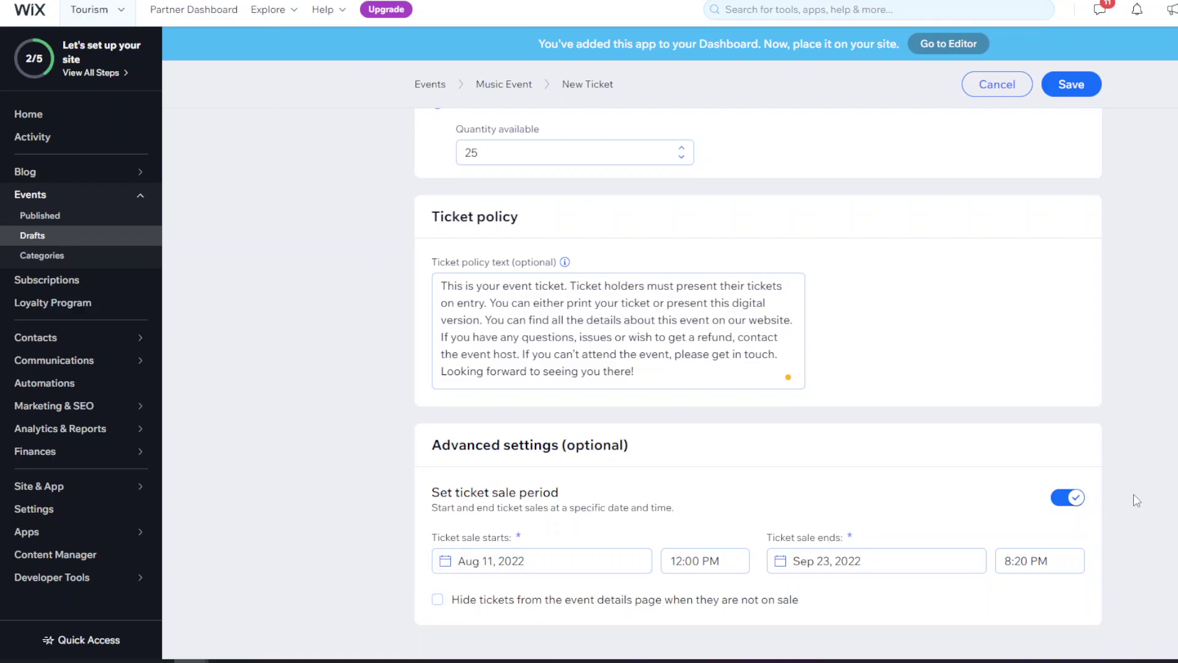
{"action": "left_click", "coordinate": [1057, 503]}
- Save the Free Entry ticket and start a second ticket named VIP
{"action": "scroll", "coordinate": [985, 393], "scroll_direction": "up", "scroll_amount": 8}
{"action": "left_click", "coordinate": [1063, 123]}
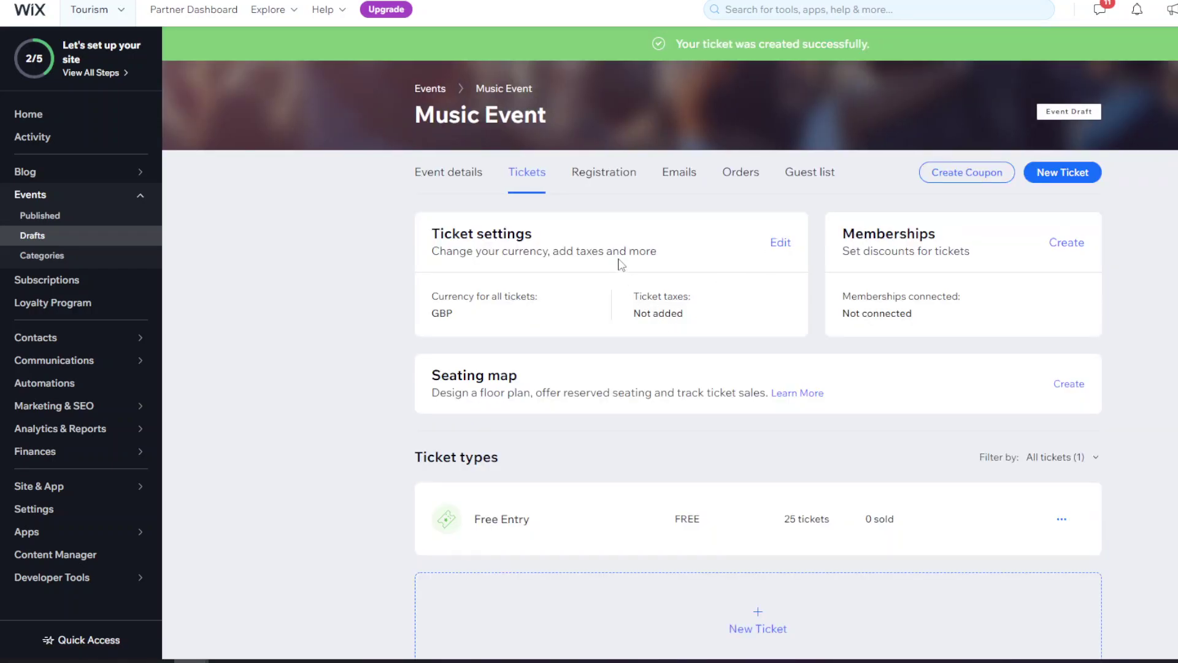
{"action": "scroll", "coordinate": [774, 368], "scroll_direction": "down", "scroll_amount": 1}
{"action": "left_click", "coordinate": [750, 585]}
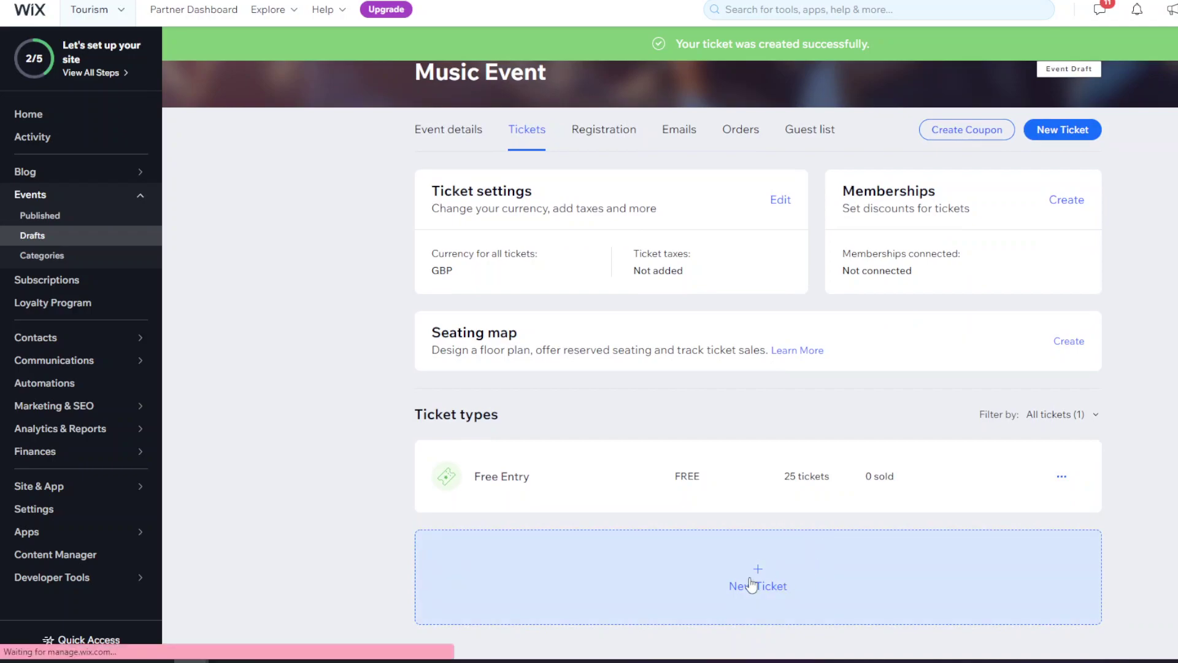
{"action": "left_click", "coordinate": [518, 243]}
{"action": "type", "text": "VIP"}
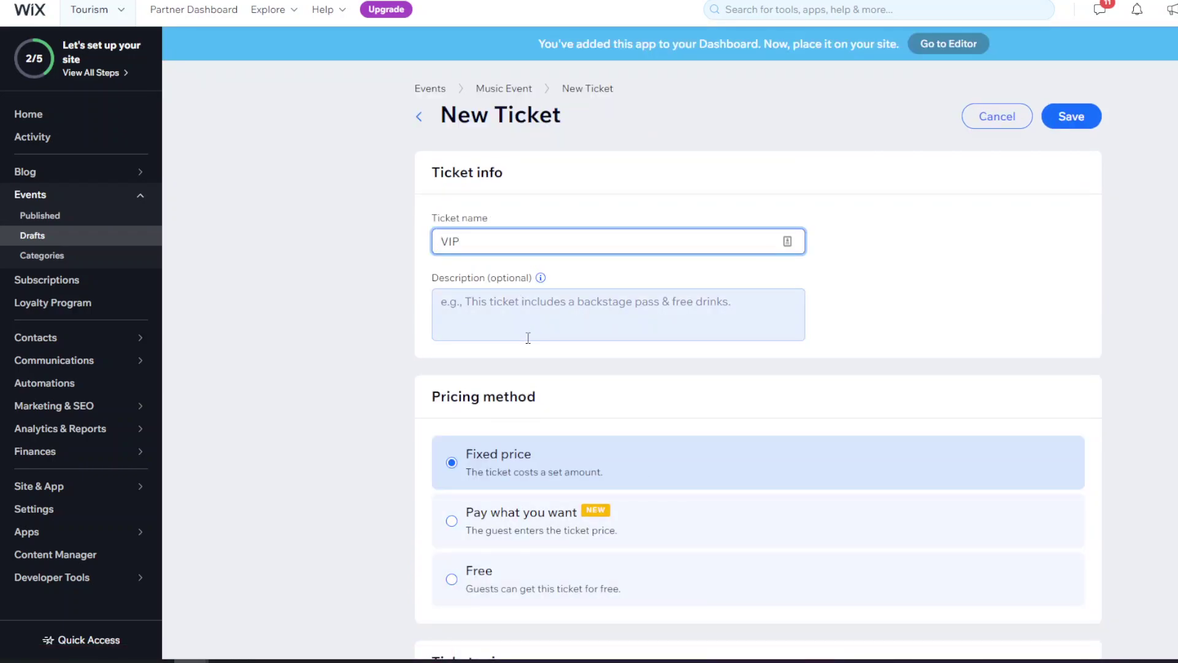
{"action": "left_click", "coordinate": [484, 322]}
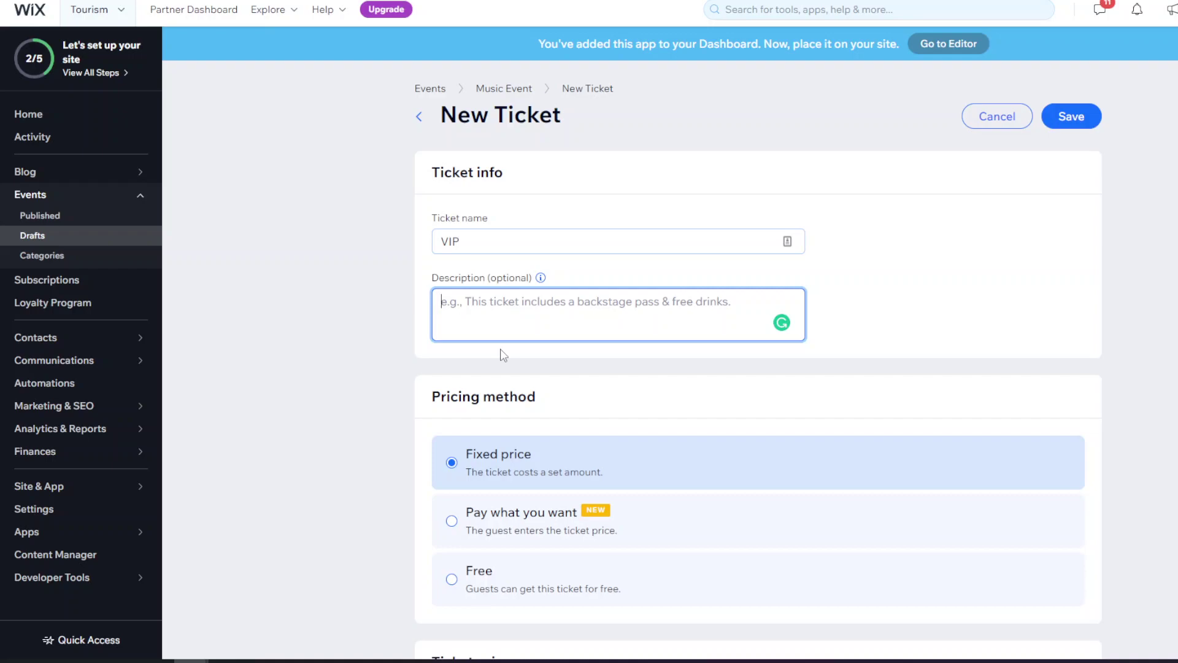
- Give the VIP ticket a fixed price of 25, keeping Pound Sterling as the currency
{"action": "scroll", "coordinate": [580, 444], "scroll_direction": "down", "scroll_amount": 2}
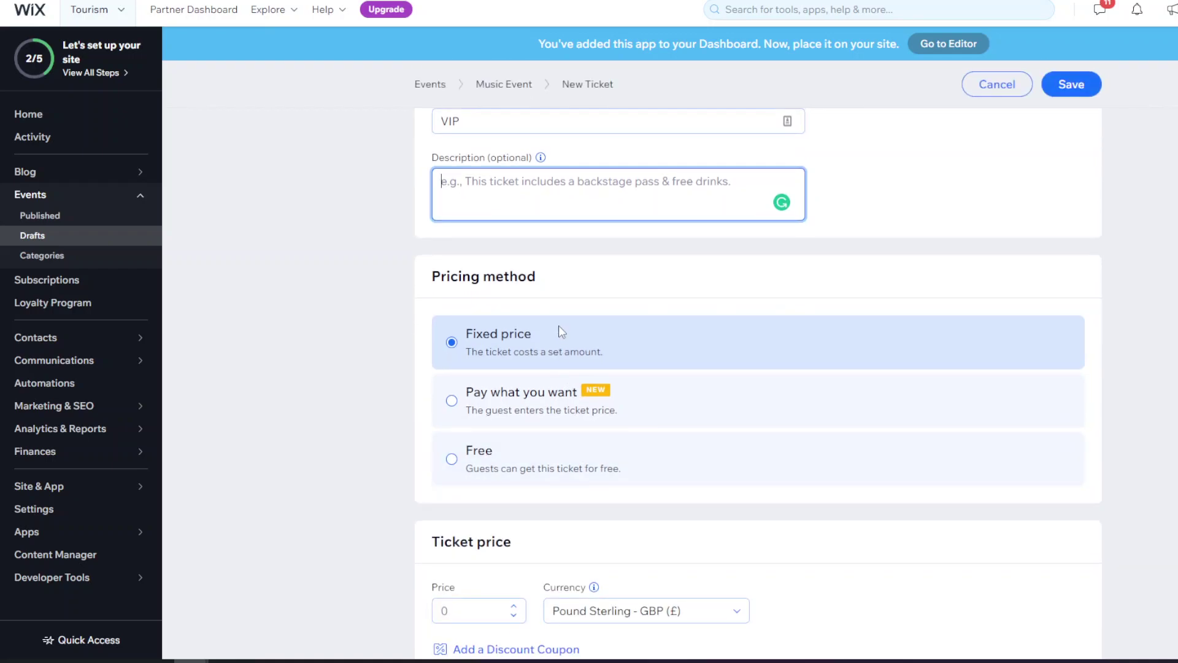
{"action": "left_click", "coordinate": [496, 340]}
{"action": "scroll", "coordinate": [494, 508], "scroll_direction": "down", "scroll_amount": 4}
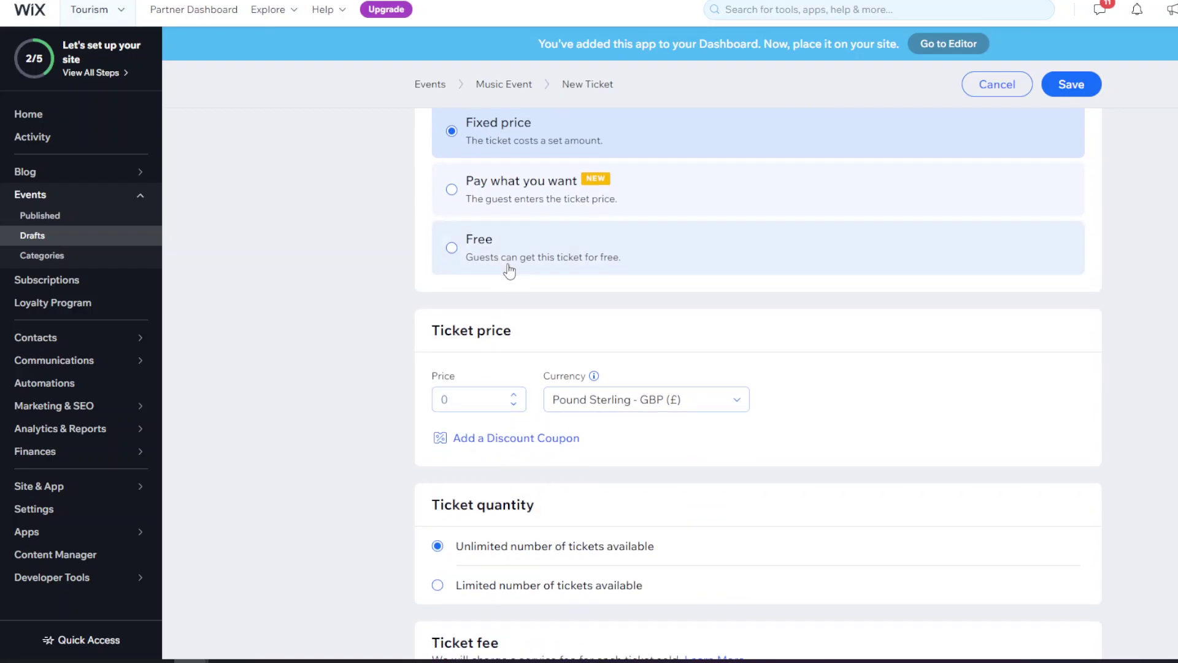
{"action": "scroll", "coordinate": [500, 369], "scroll_direction": "down", "scroll_amount": 1}
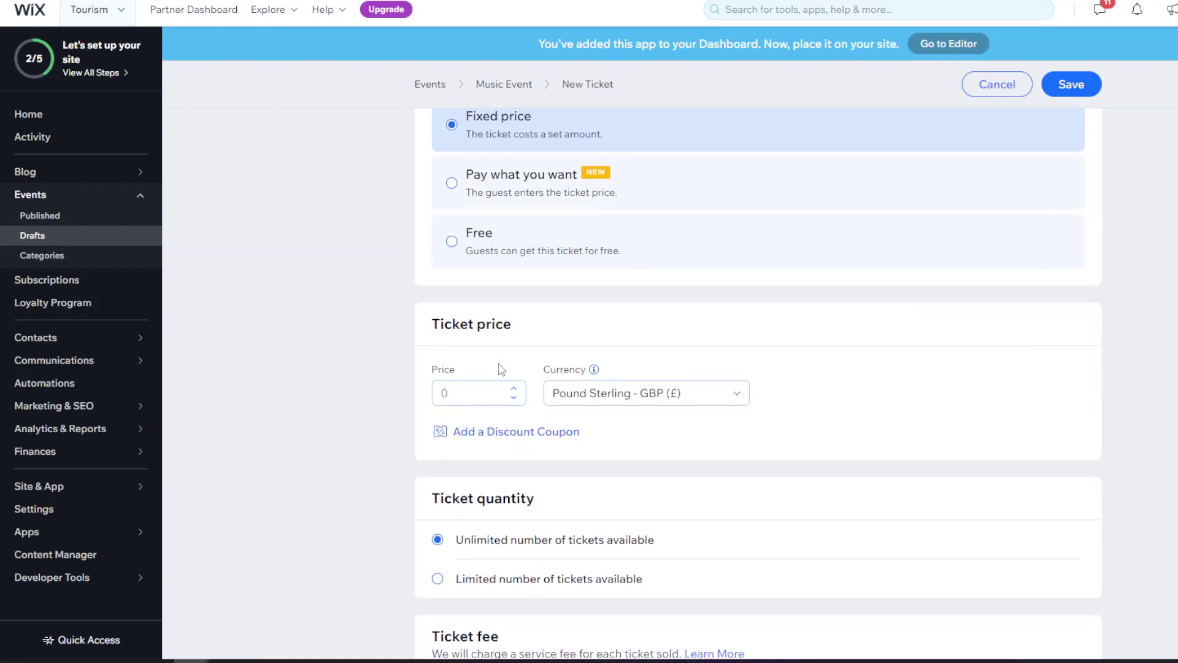
{"action": "left_click", "coordinate": [454, 390]}
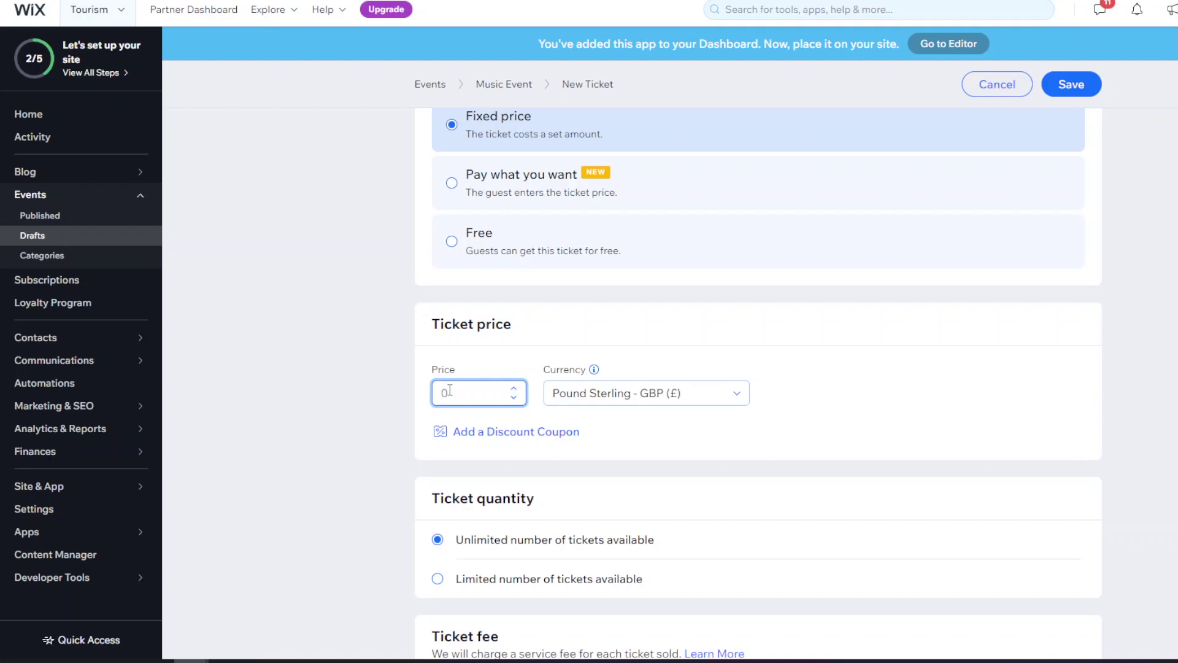
{"action": "type", "text": "25"}
{"action": "left_click", "coordinate": [614, 393]}
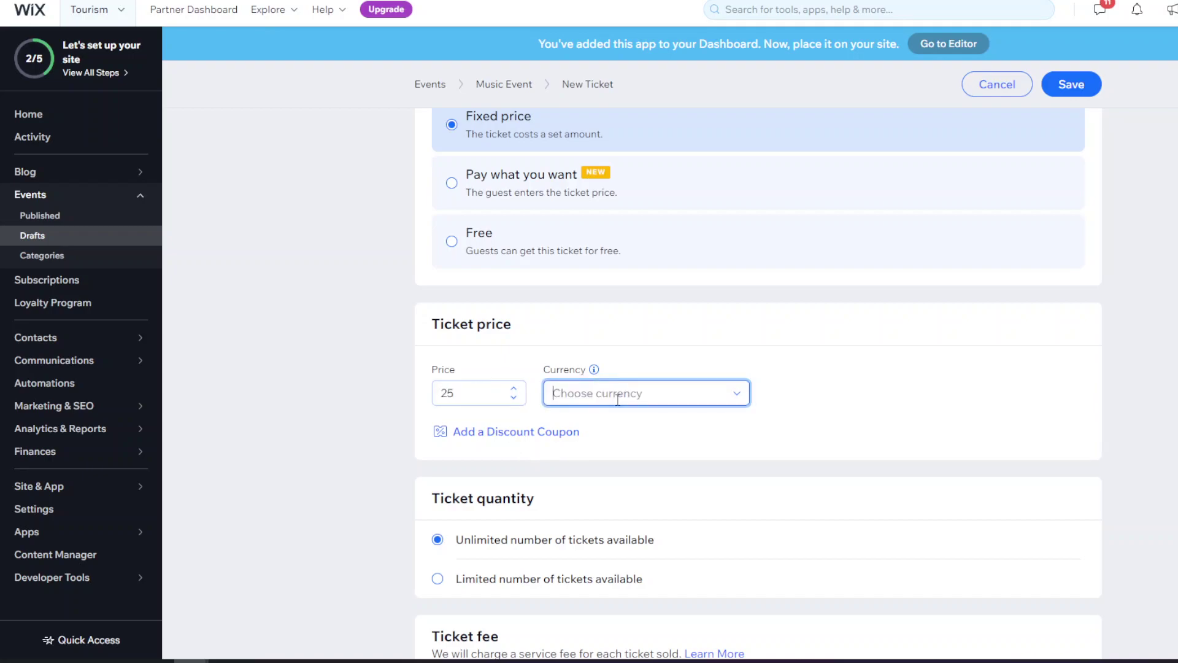
{"action": "left_click", "coordinate": [744, 442]}
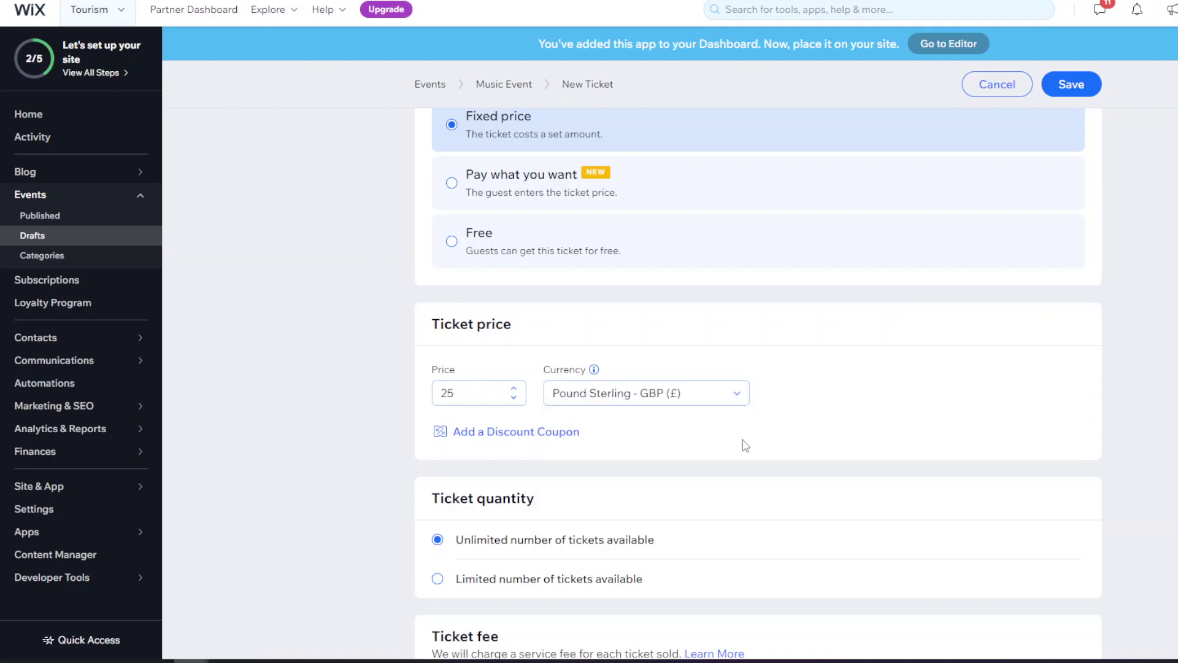
- Limit the VIP ticket's available quantity to 50
{"action": "scroll", "coordinate": [744, 444], "scroll_direction": "down", "scroll_amount": 3}
{"action": "scroll", "coordinate": [608, 366], "scroll_direction": "down", "scroll_amount": 1}
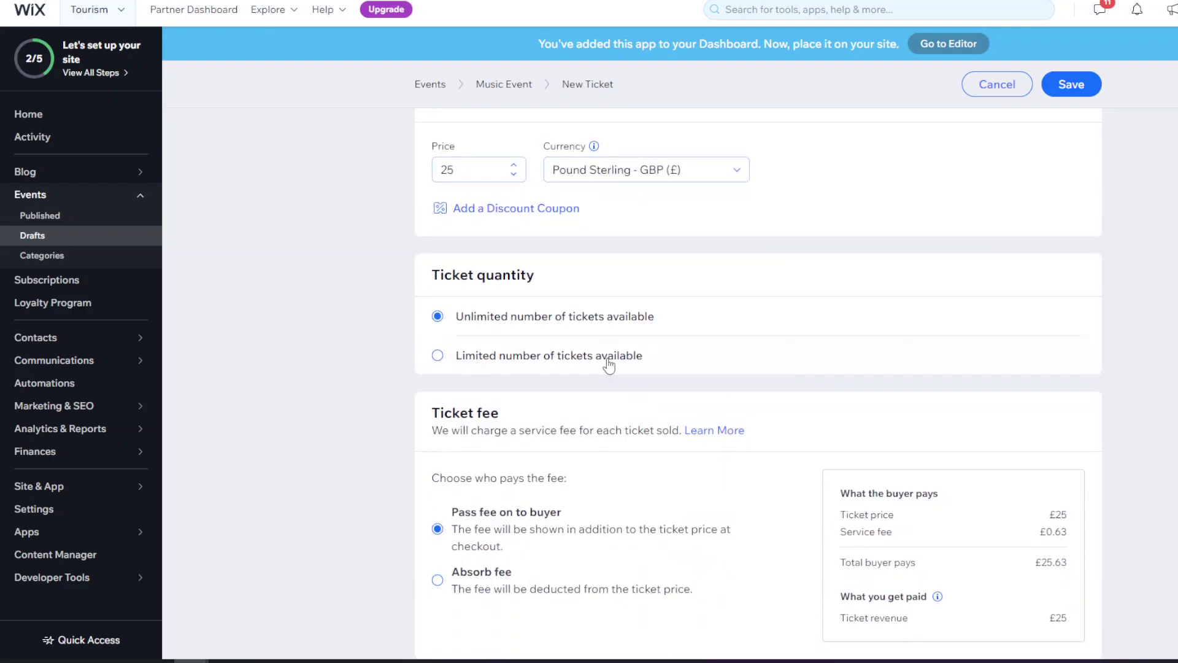
{"action": "left_click", "coordinate": [512, 356]}
{"action": "left_click", "coordinate": [517, 408]}
{"action": "type", "text": "50"}
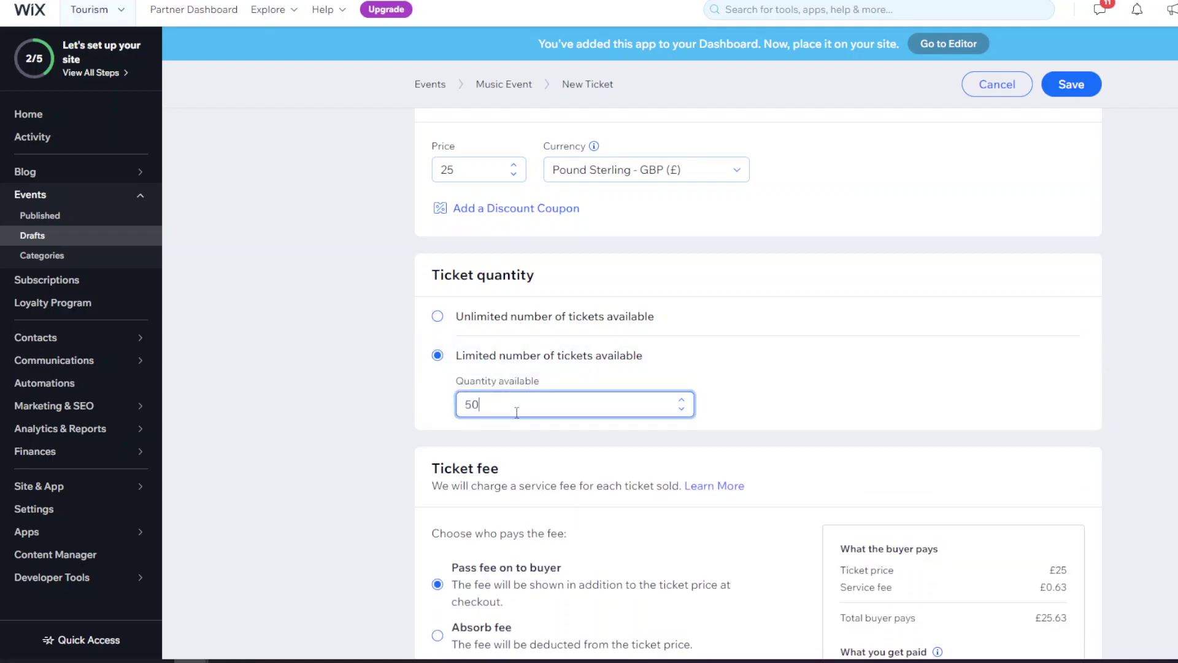
{"action": "left_click", "coordinate": [322, 525]}
- Try the Absorb fee option for the VIP ticket's service fee and switch back to Pass fee on to buyer
{"action": "scroll", "coordinate": [325, 527], "scroll_direction": "down", "scroll_amount": 3}
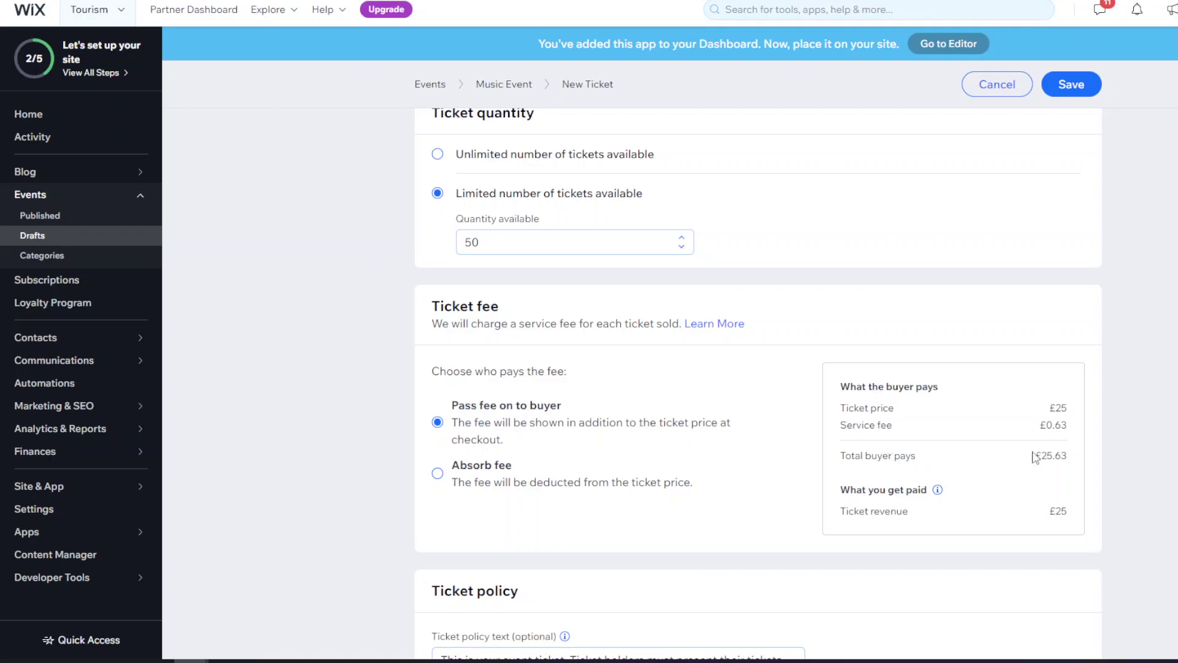
{"action": "left_click", "coordinate": [438, 474]}
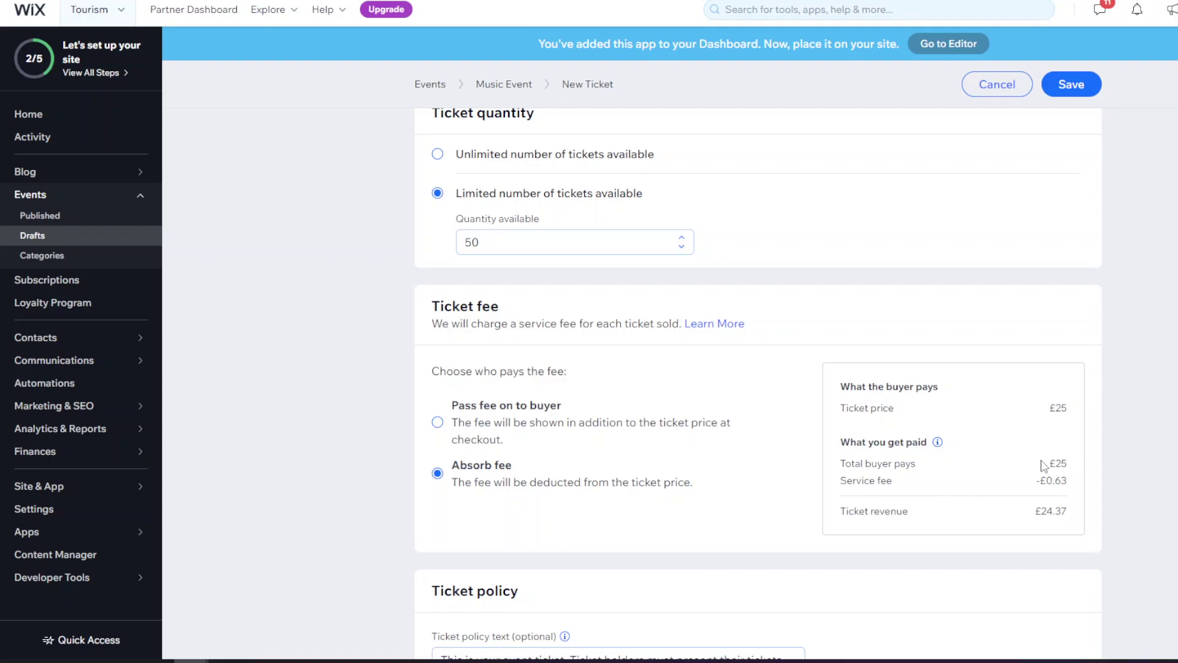
{"action": "left_click", "coordinate": [490, 426]}
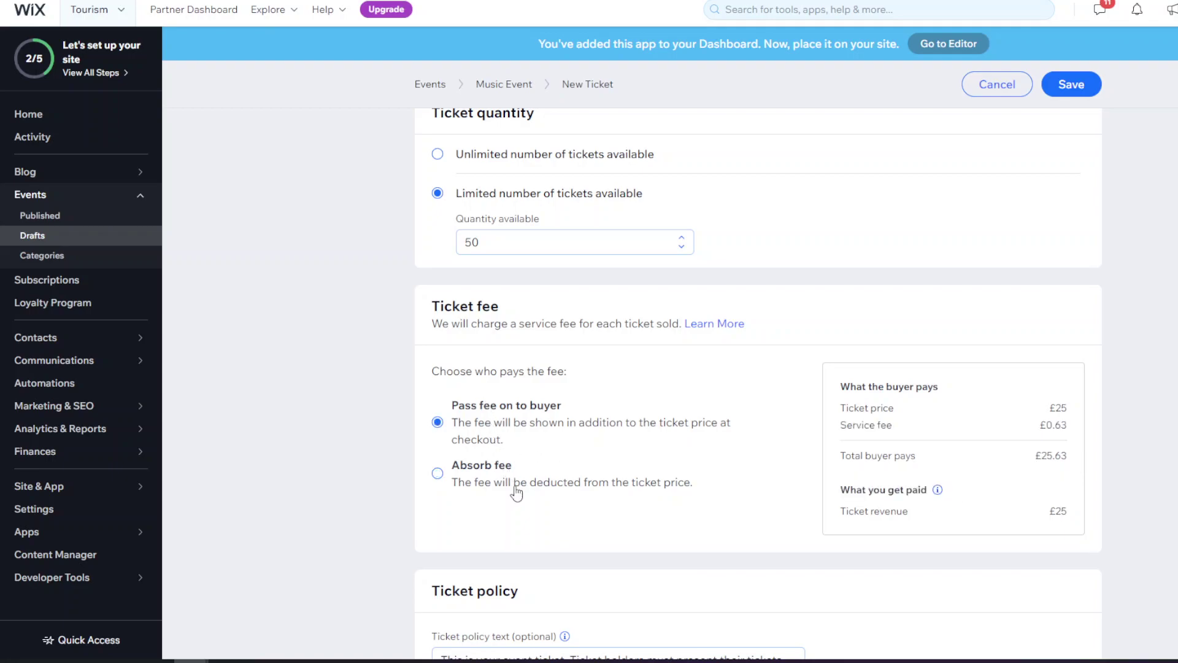
- Save the VIP ticket and open the event's registration section
{"action": "scroll", "coordinate": [517, 493], "scroll_direction": "down", "scroll_amount": 5}
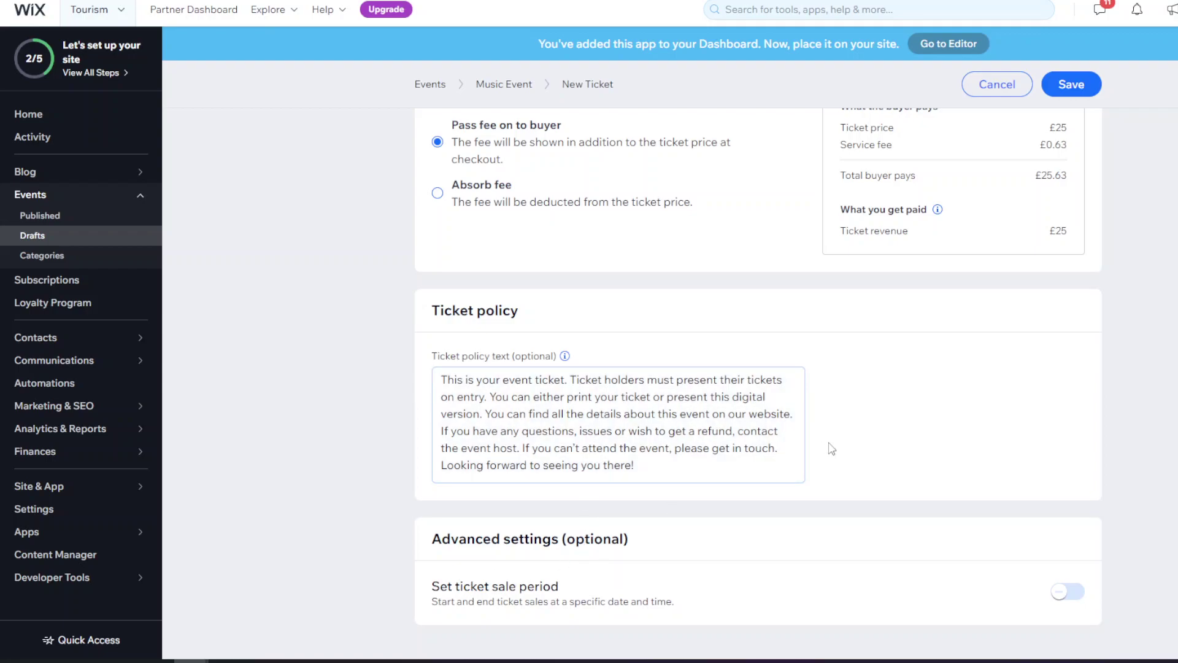
{"action": "scroll", "coordinate": [828, 447], "scroll_direction": "up", "scroll_amount": 13}
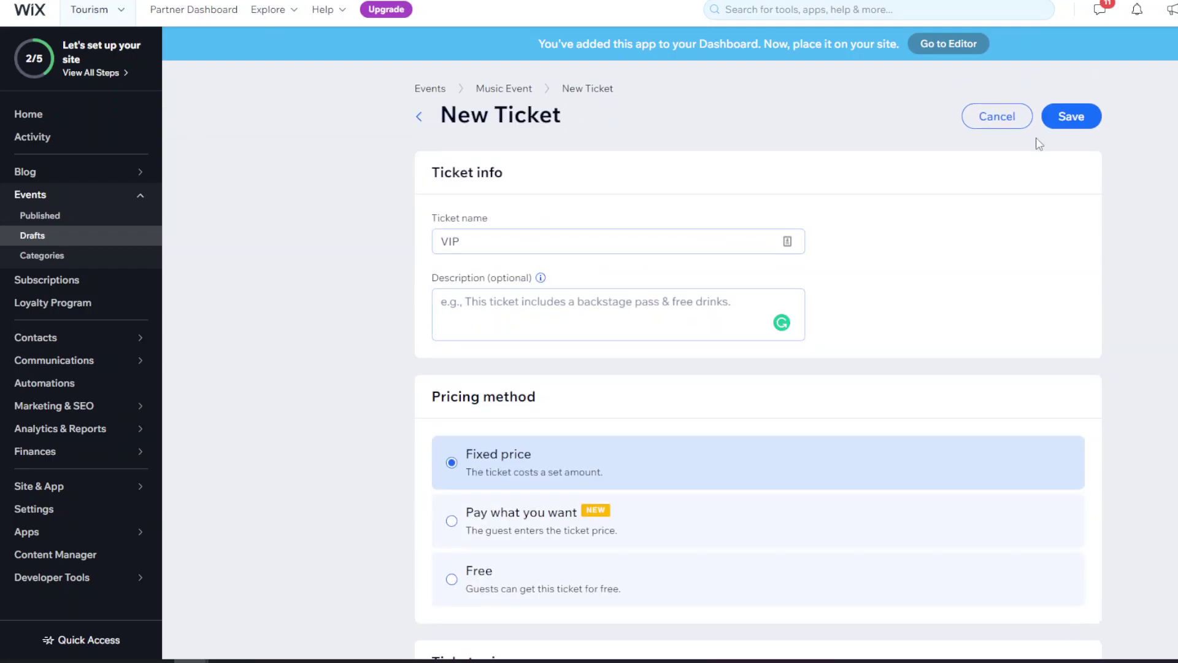
{"action": "left_click", "coordinate": [1080, 118]}
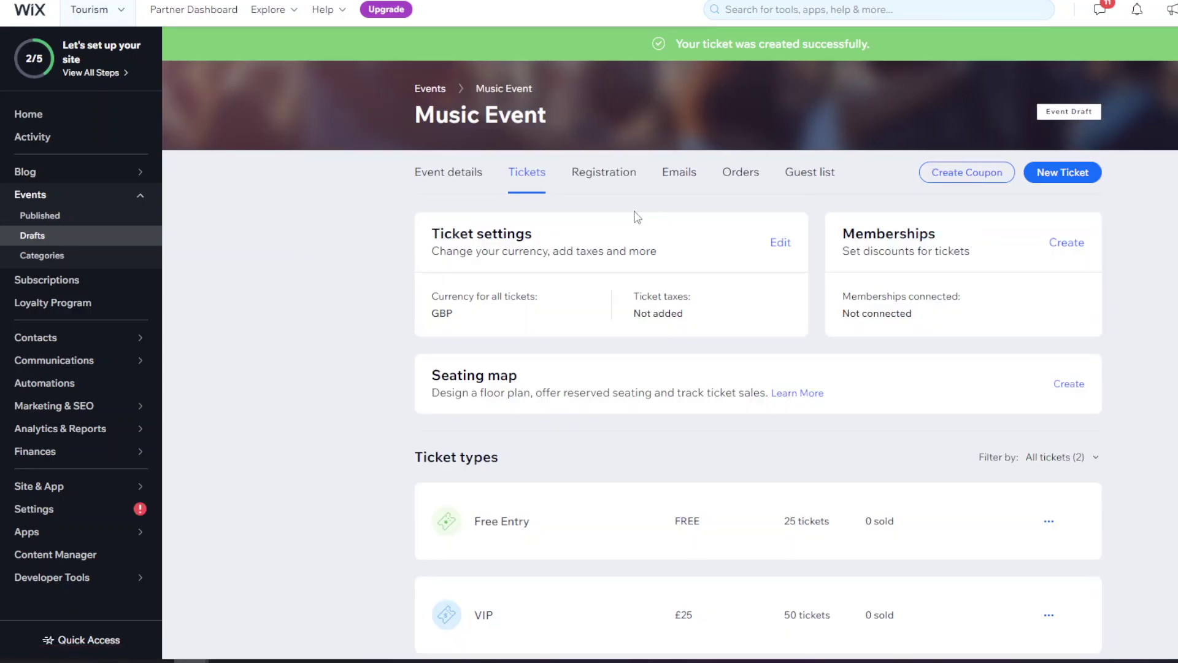
{"action": "scroll", "coordinate": [617, 430], "scroll_direction": "down", "scroll_amount": 3}
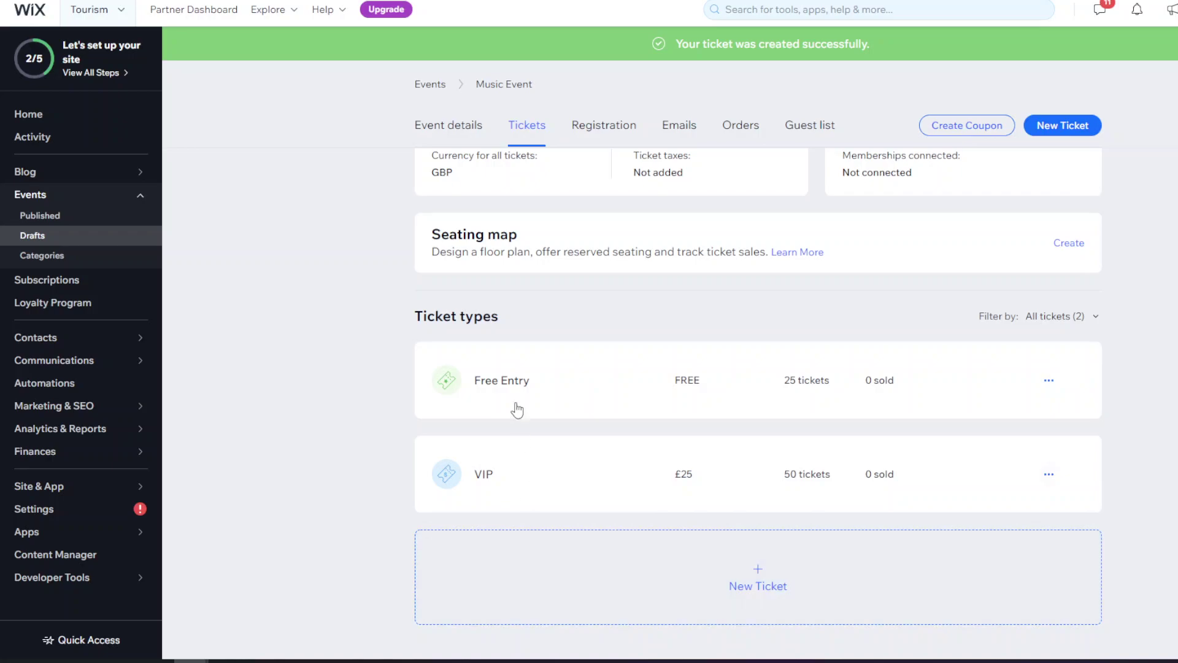
{"action": "scroll", "coordinate": [504, 368], "scroll_direction": "up", "scroll_amount": 1}
{"action": "scroll", "coordinate": [493, 321], "scroll_direction": "down", "scroll_amount": 1}
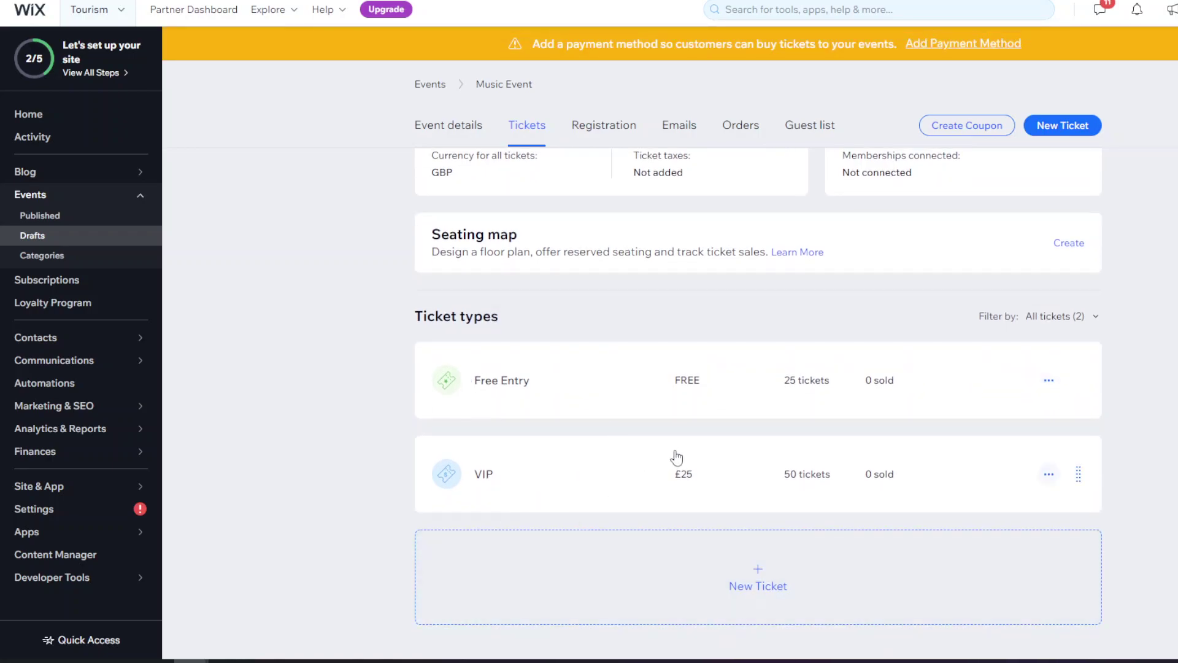
{"action": "scroll", "coordinate": [677, 458], "scroll_direction": "up", "scroll_amount": 3}
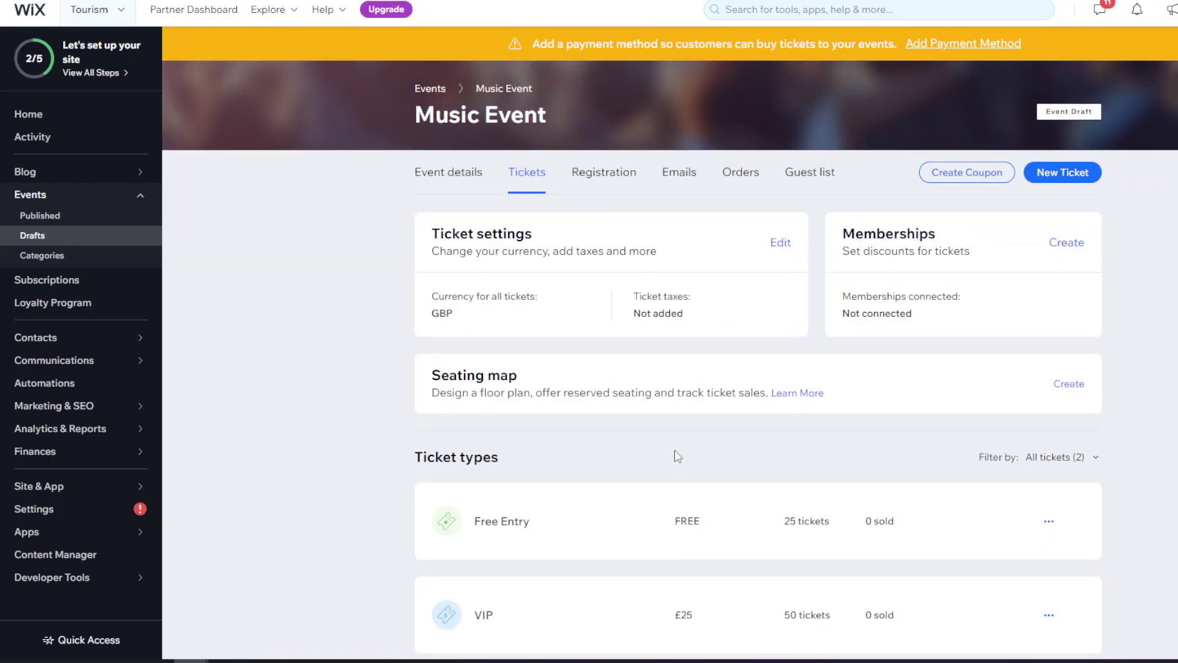
{"action": "left_click", "coordinate": [587, 168]}
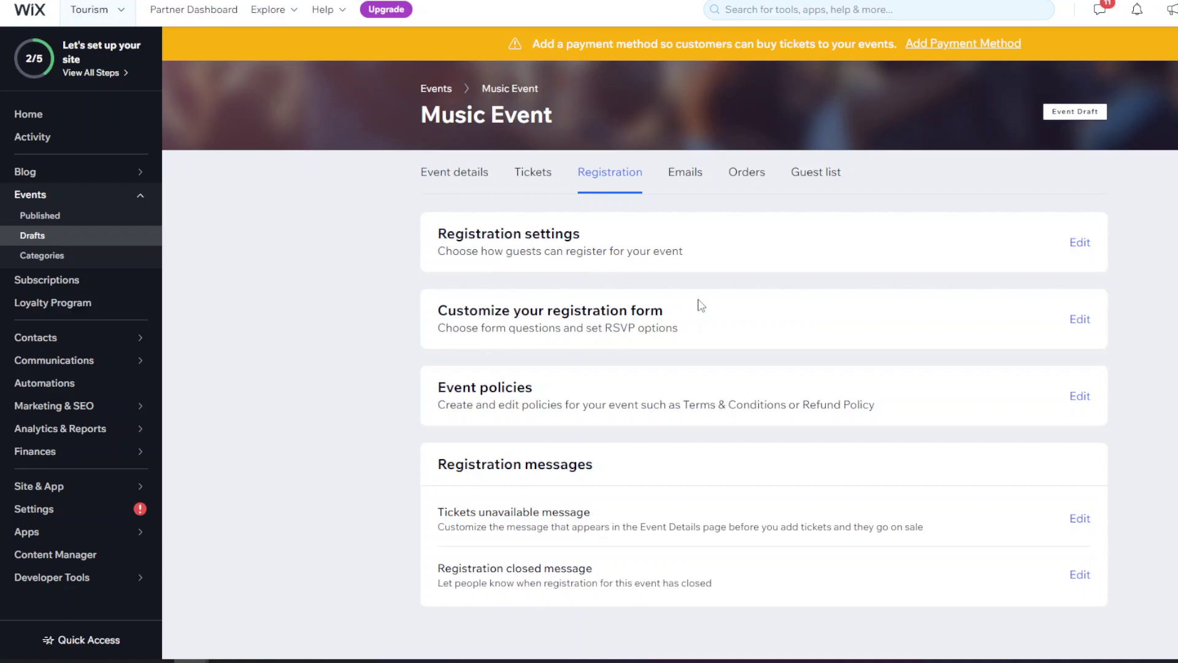
- Try the other registration channel options in the registration settings, return to the Wix Events registration page option and leave the settings
{"action": "left_click", "coordinate": [1079, 244]}
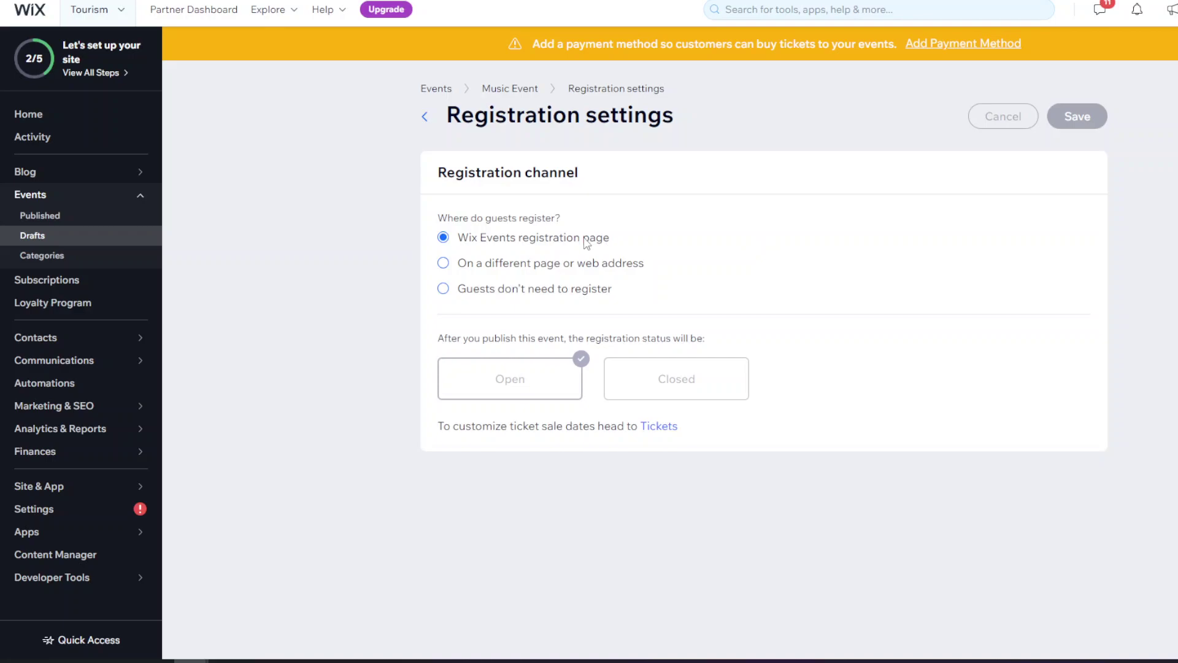
{"action": "left_click", "coordinate": [505, 276]}
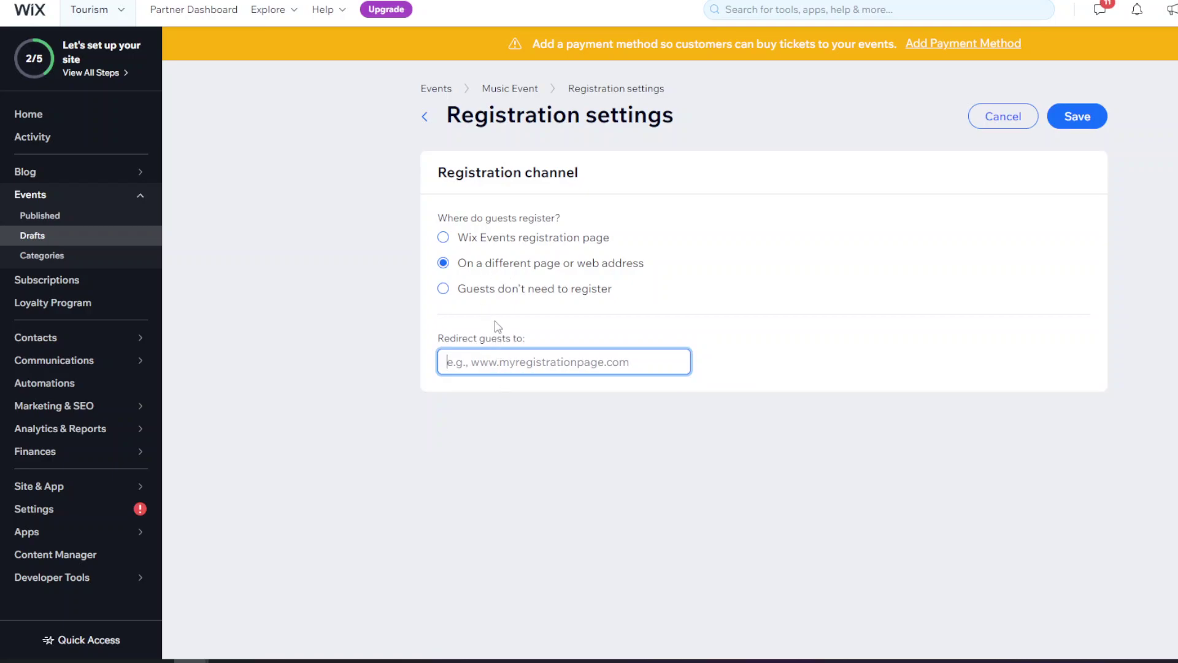
{"action": "left_click", "coordinate": [480, 292]}
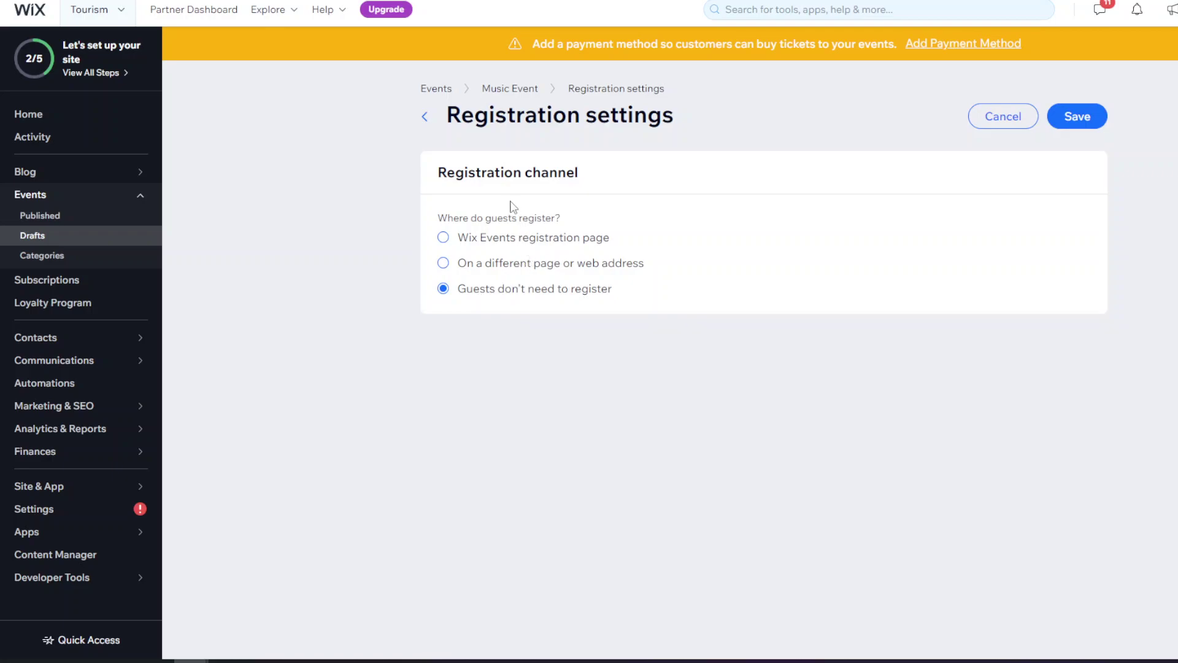
{"action": "left_click", "coordinate": [497, 245]}
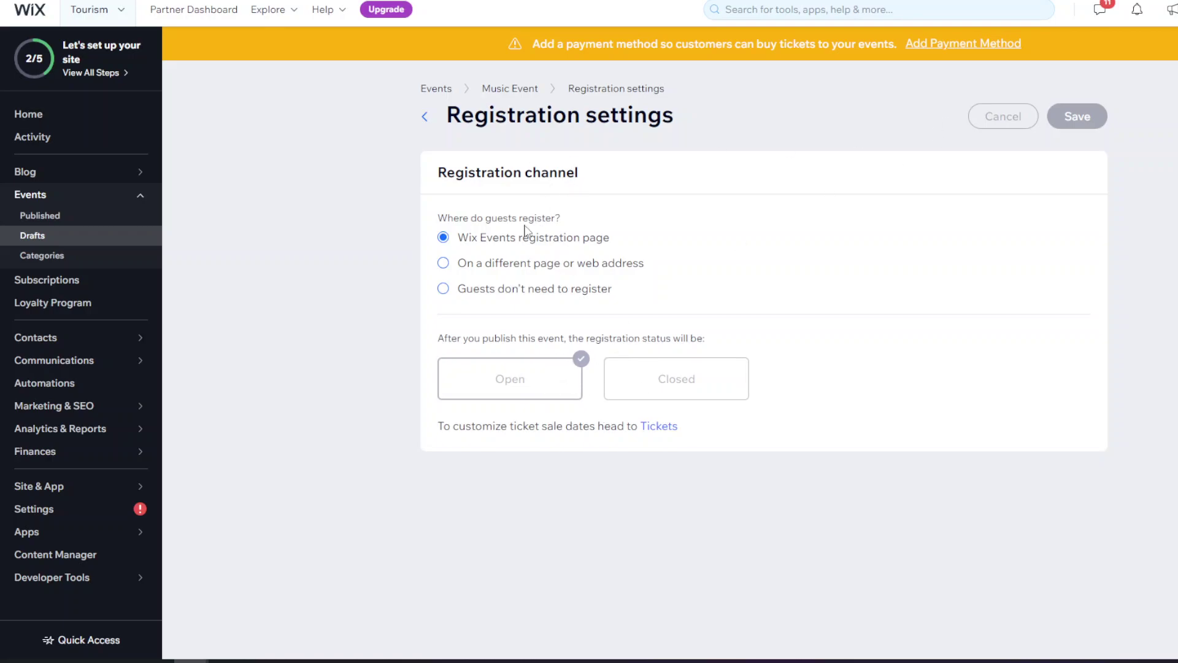
{"action": "left_click", "coordinate": [425, 117]}
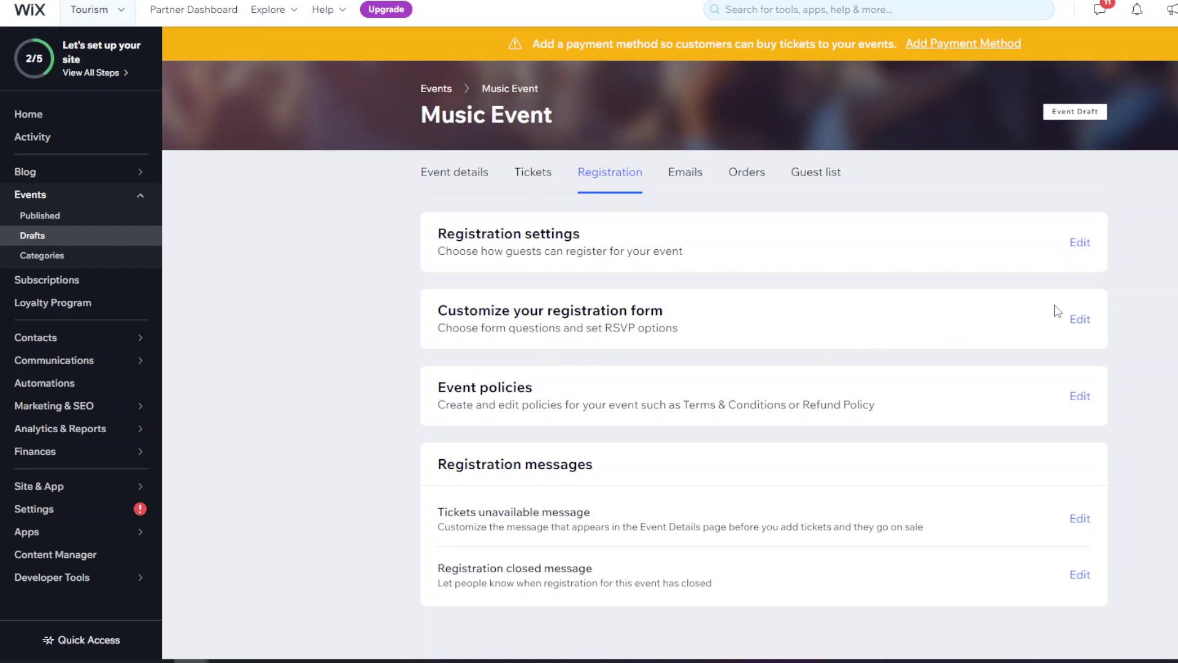
- Open the registration form for customization, try one form for each ticket, and keep 1 registration form per order
{"action": "left_click", "coordinate": [1080, 320]}
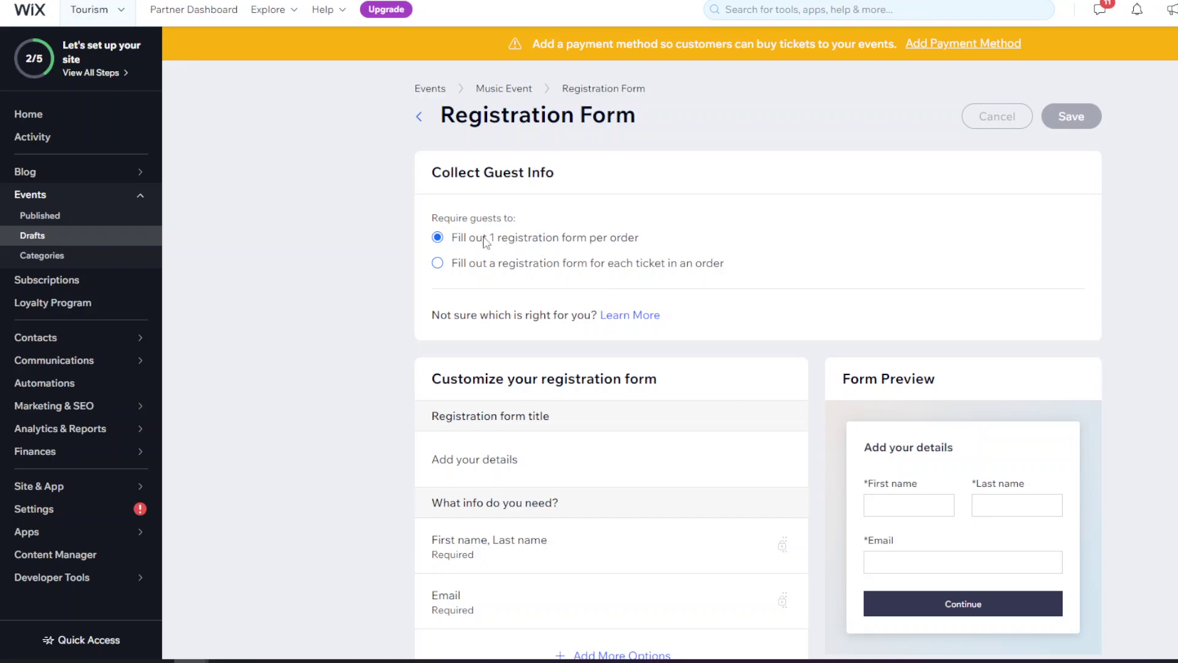
{"action": "left_click", "coordinate": [475, 264]}
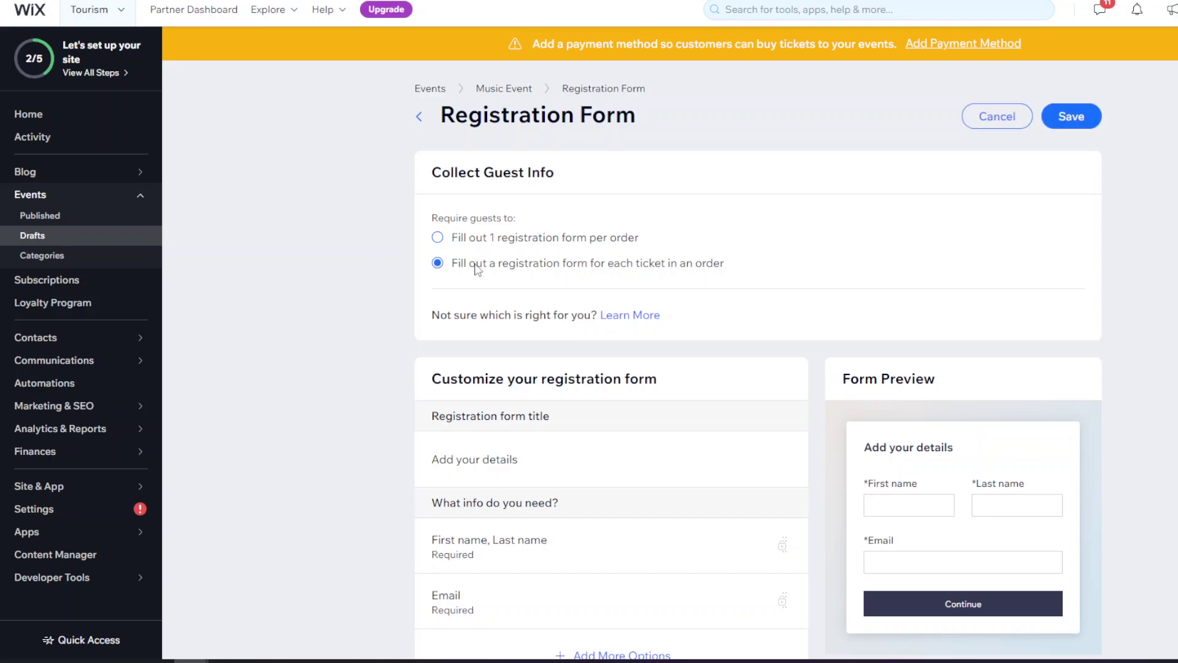
{"action": "left_click", "coordinate": [461, 238]}
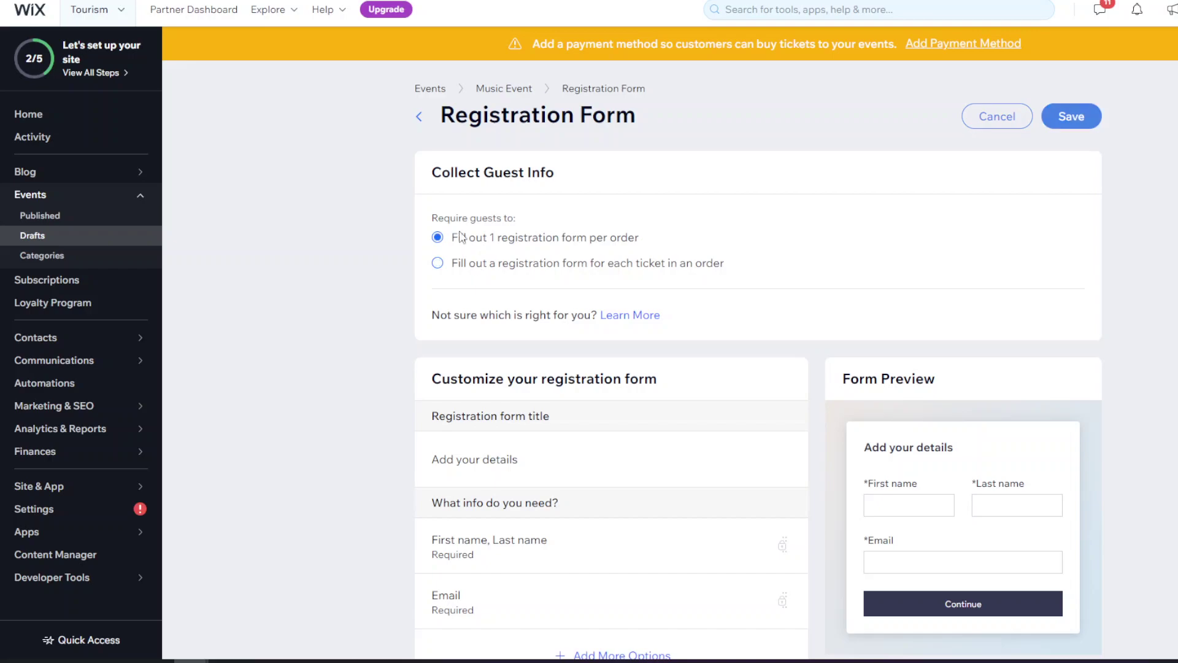
- Add an optional Phone Number field to the registration form
{"action": "scroll", "coordinate": [526, 411], "scroll_direction": "down", "scroll_amount": 3}
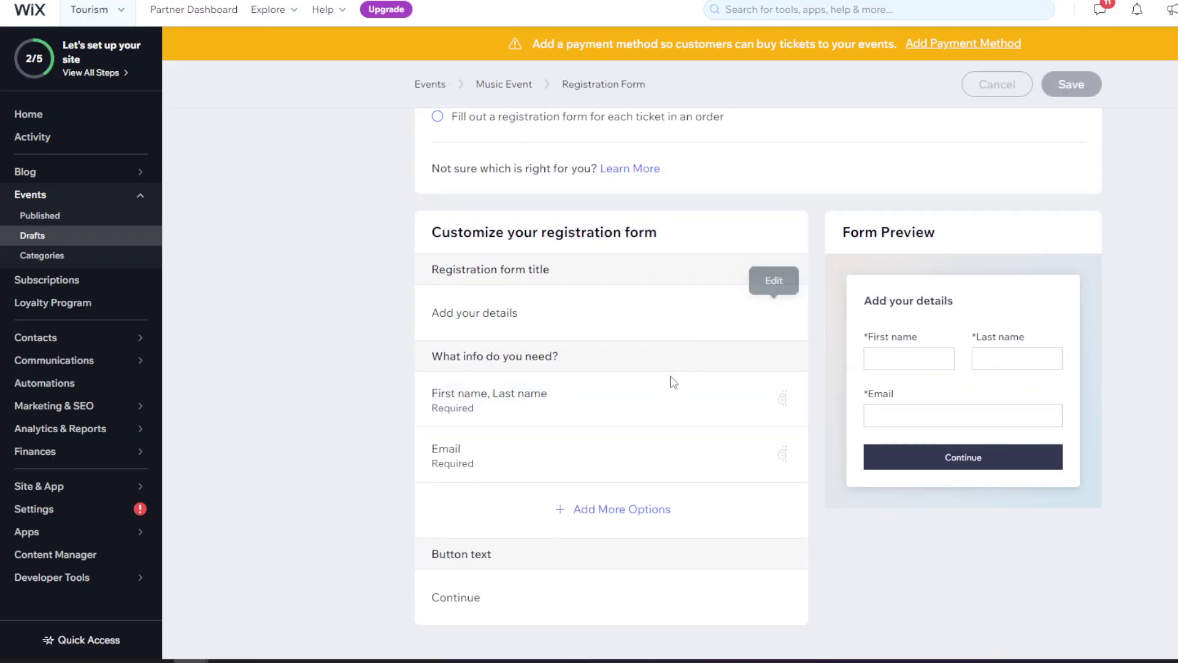
{"action": "left_click", "coordinate": [590, 510]}
{"action": "left_click", "coordinate": [568, 365]}
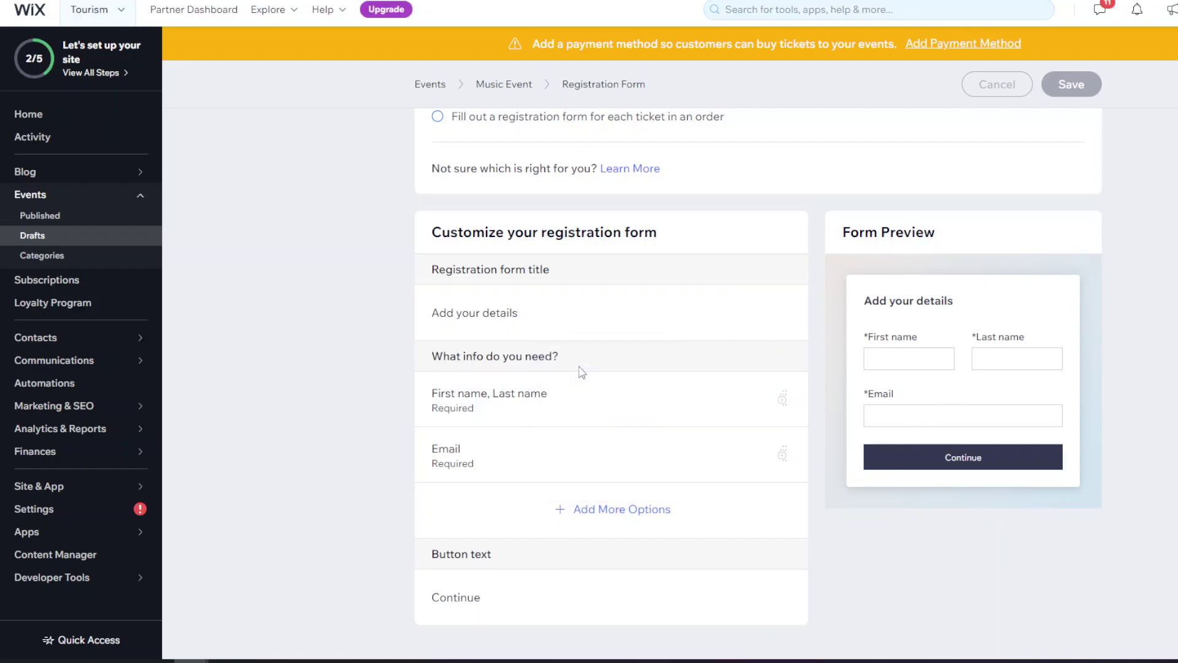
{"action": "scroll", "coordinate": [712, 503], "scroll_direction": "down", "scroll_amount": 2}
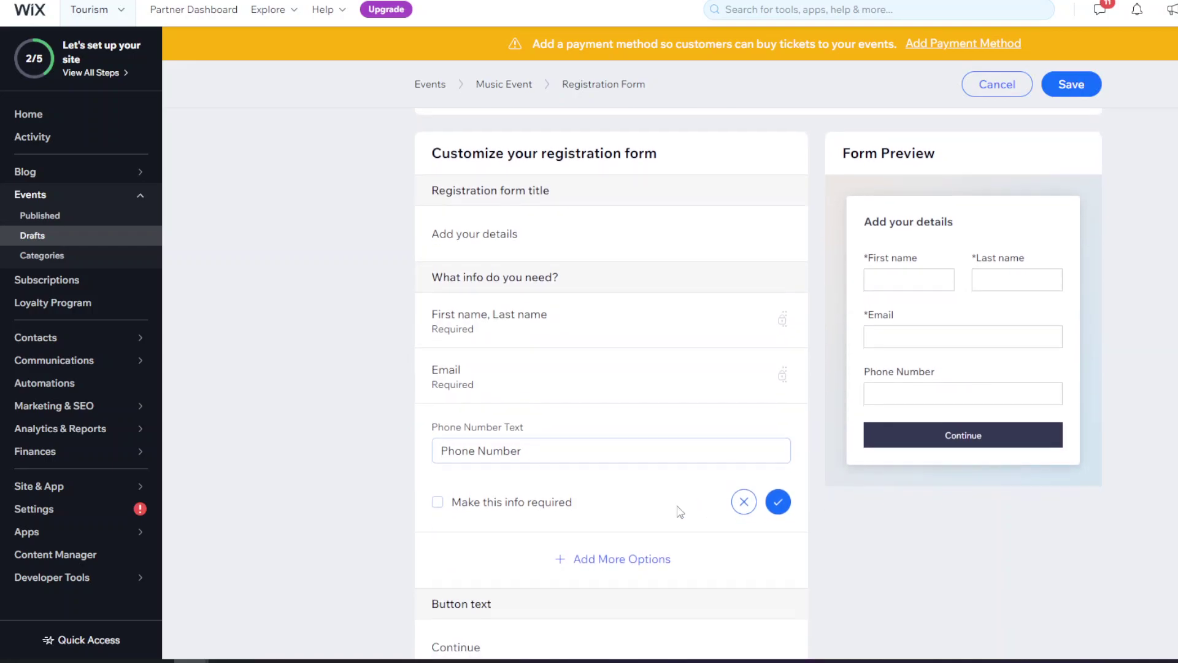
- Add a Comments field to the registration form and reword its text as "Do you require assistance?"
{"action": "left_click", "coordinate": [615, 558]}
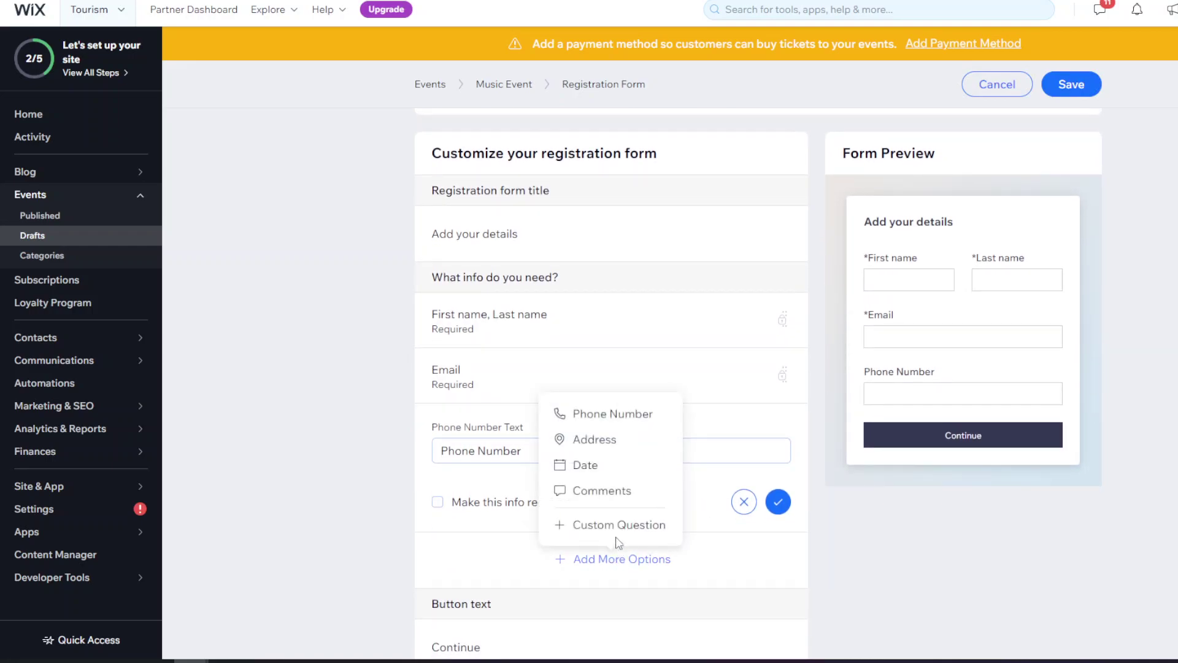
{"action": "left_click", "coordinate": [611, 491]}
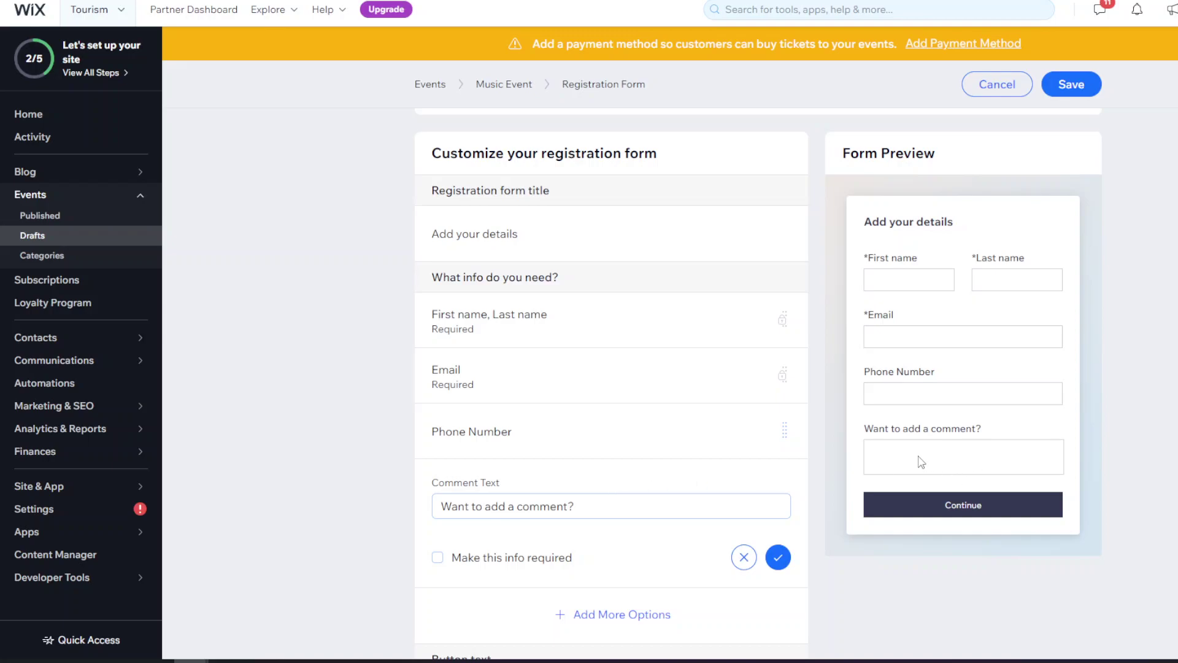
{"action": "left_click", "coordinate": [600, 502]}
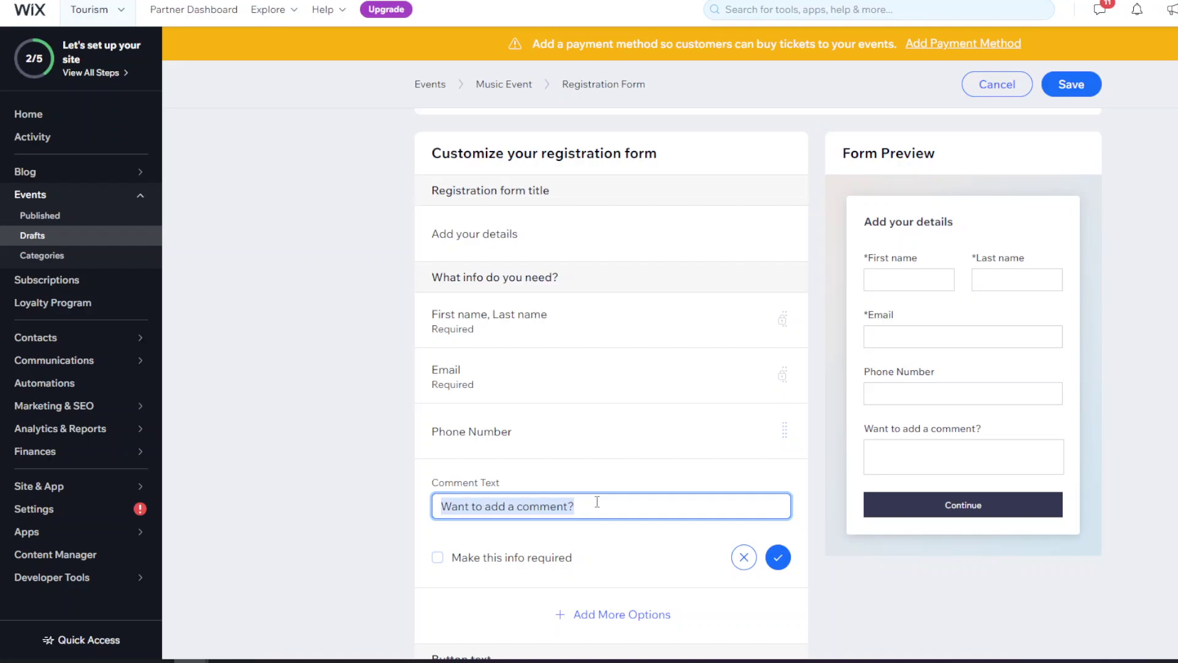
{"action": "type", "text": "Do you require "}
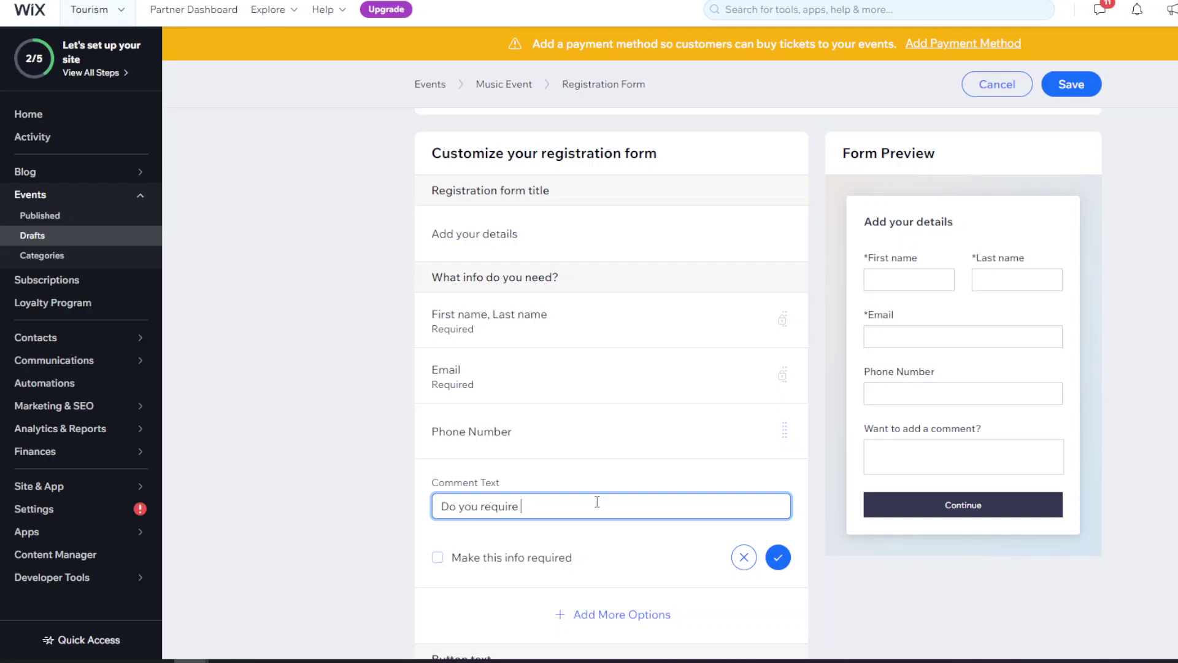
{"action": "type", "text": "asistance"}
{"action": "key", "text": "BackSpace"}
{"action": "type", "text": "?"}
{"action": "right_click", "coordinate": [559, 507]}
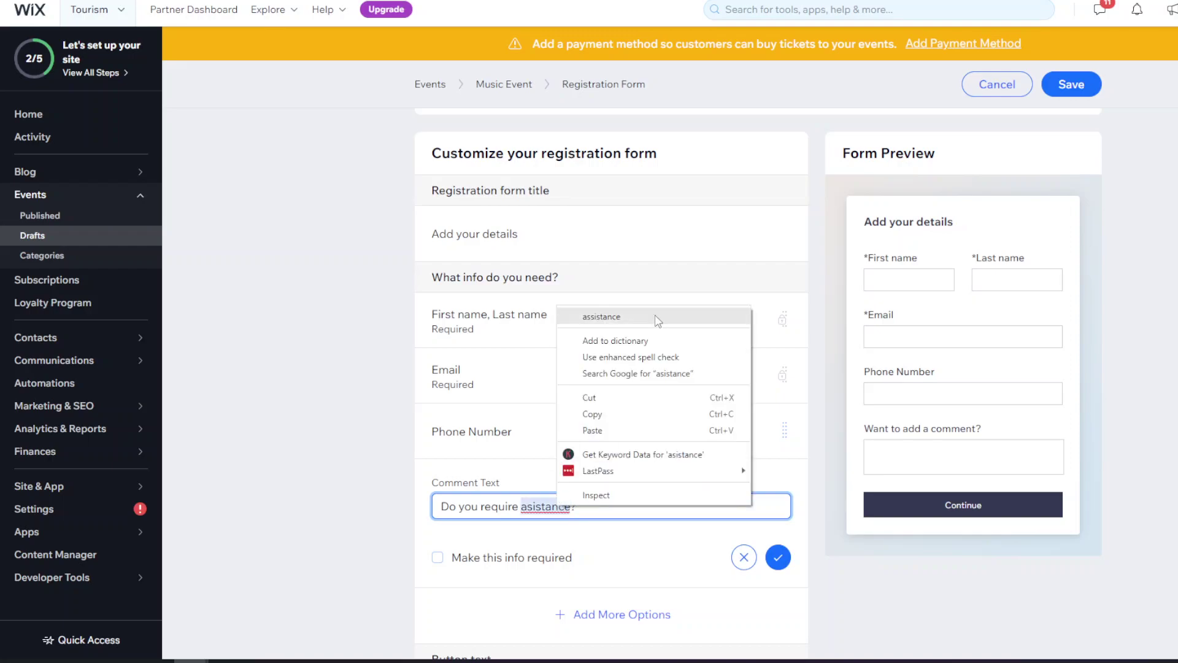
{"action": "left_click", "coordinate": [656, 320]}
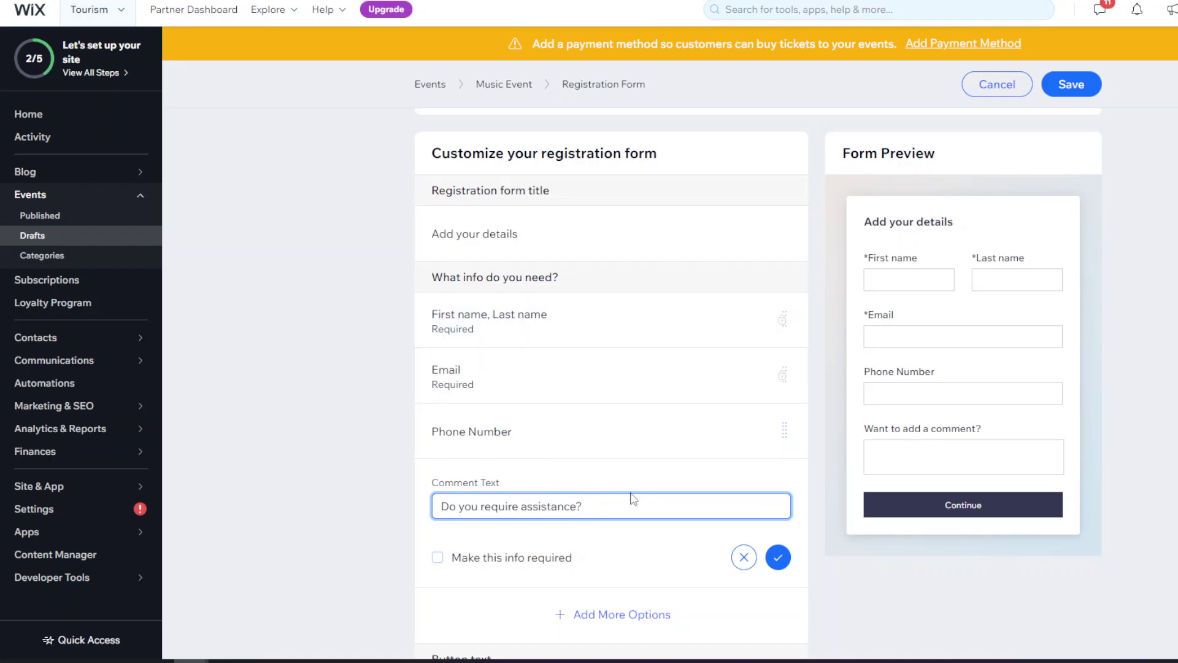
- Try making the comment field required, discard its edits and delete the field from the registration form
{"action": "left_click", "coordinate": [562, 442]}
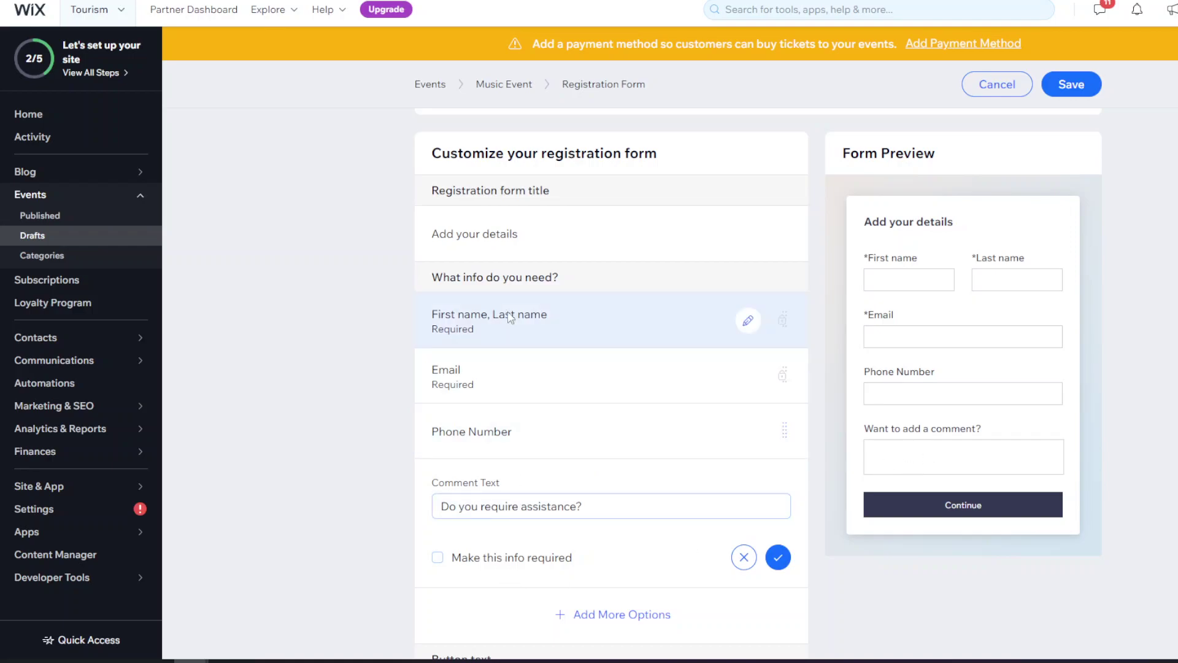
{"action": "left_click", "coordinate": [480, 562]}
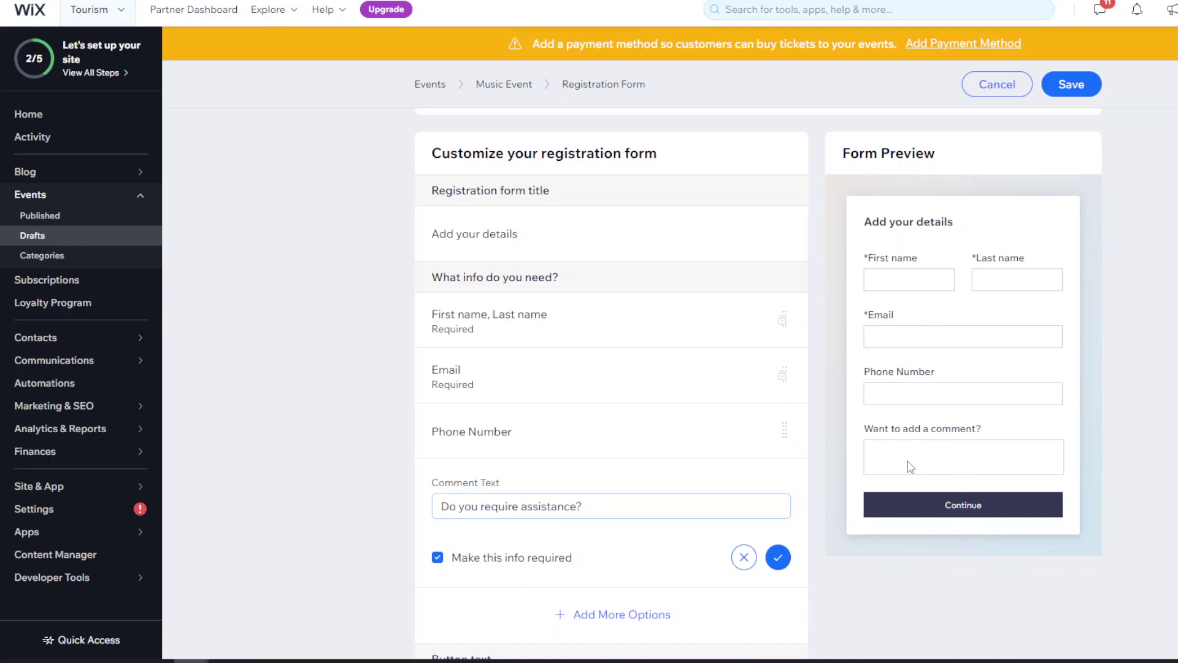
{"action": "left_click", "coordinate": [744, 557]}
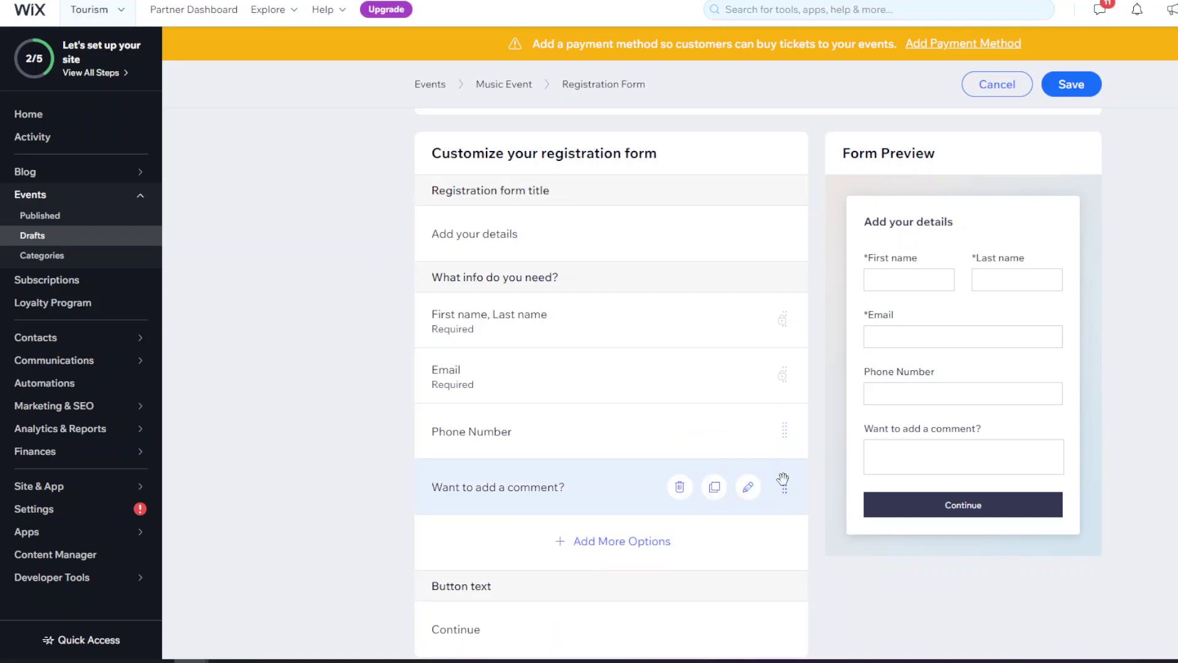
{"action": "left_click", "coordinate": [680, 487]}
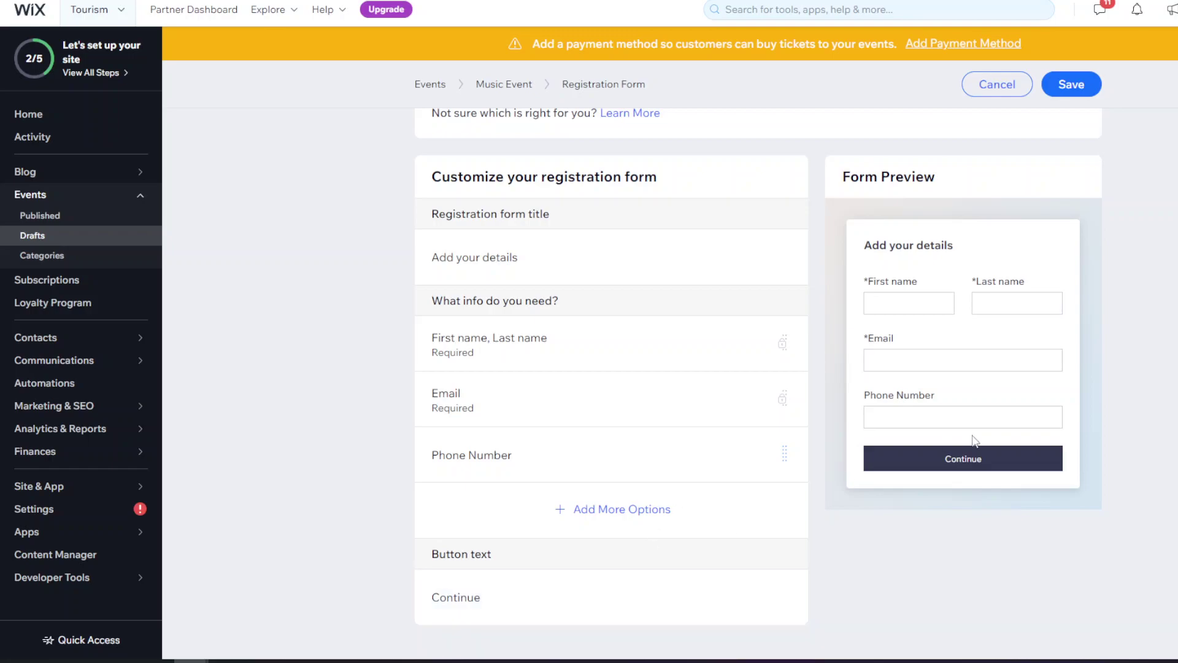
- Save the registration form changes
{"action": "scroll", "coordinate": [831, 344], "scroll_direction": "up", "scroll_amount": 3}
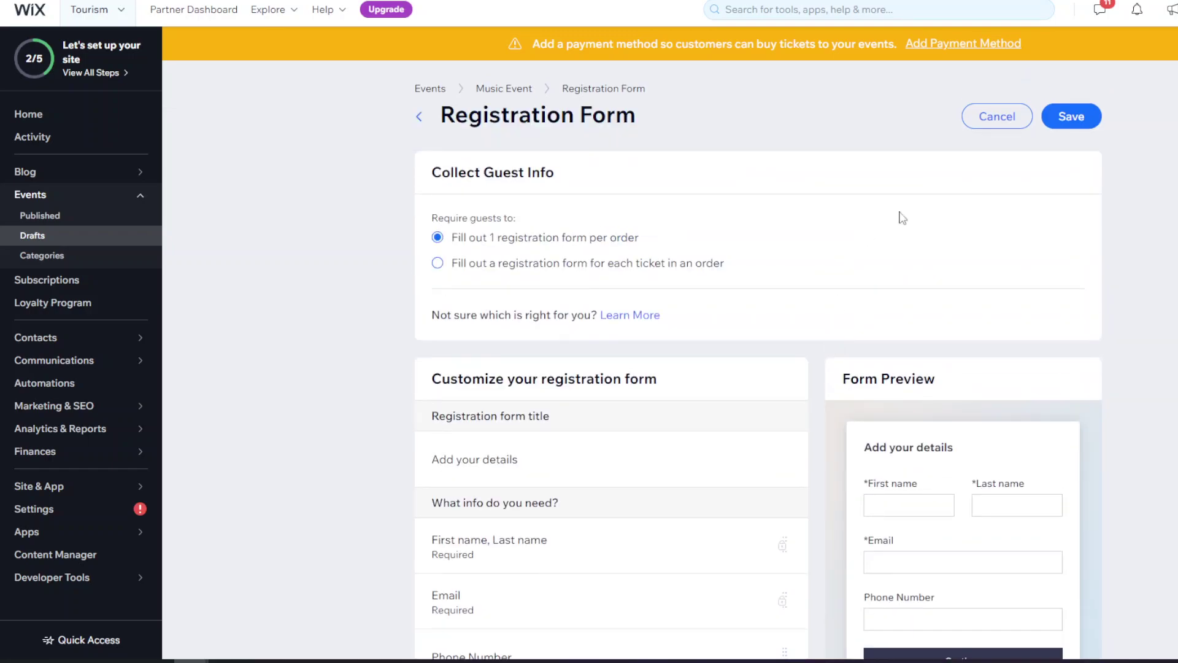
{"action": "left_click", "coordinate": [1080, 123]}
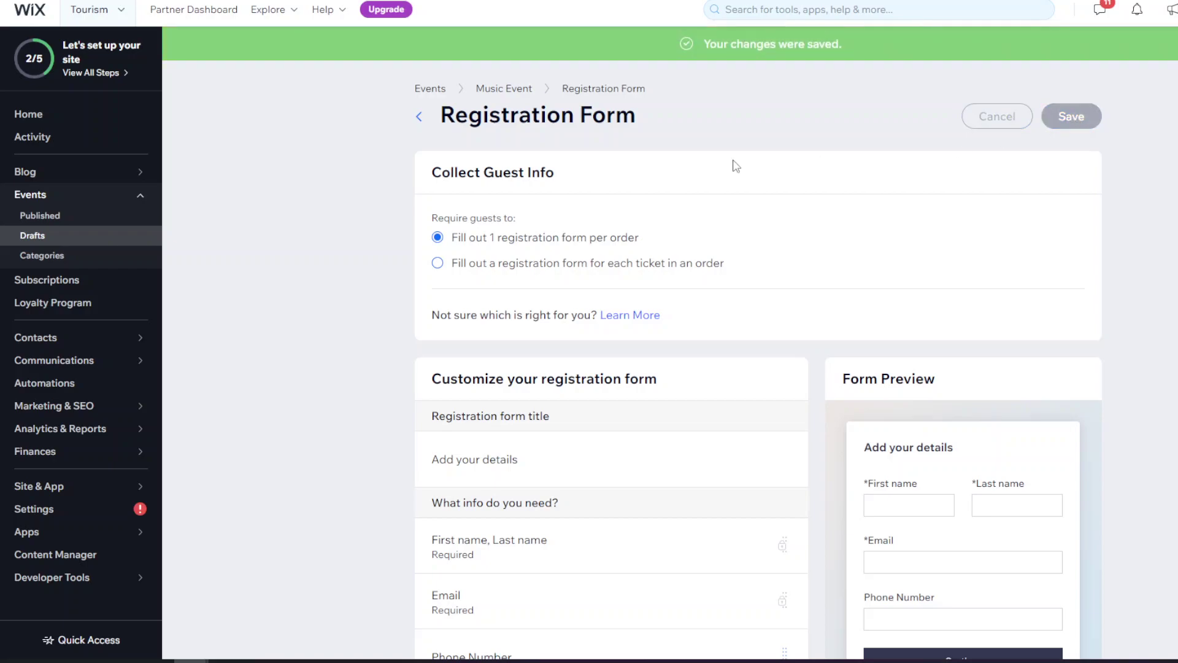
- Review the tickets unavailable and registration closed messages in the Music Event's registration settings
{"action": "left_click", "coordinate": [509, 90]}
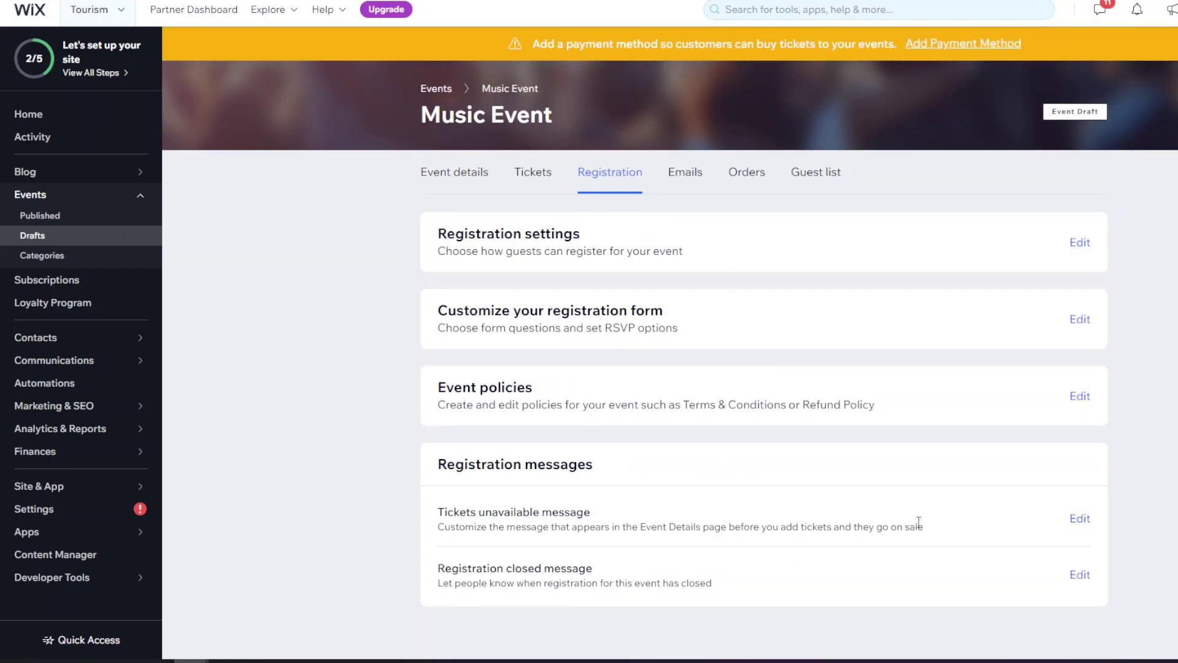
{"action": "left_click", "coordinate": [1085, 524]}
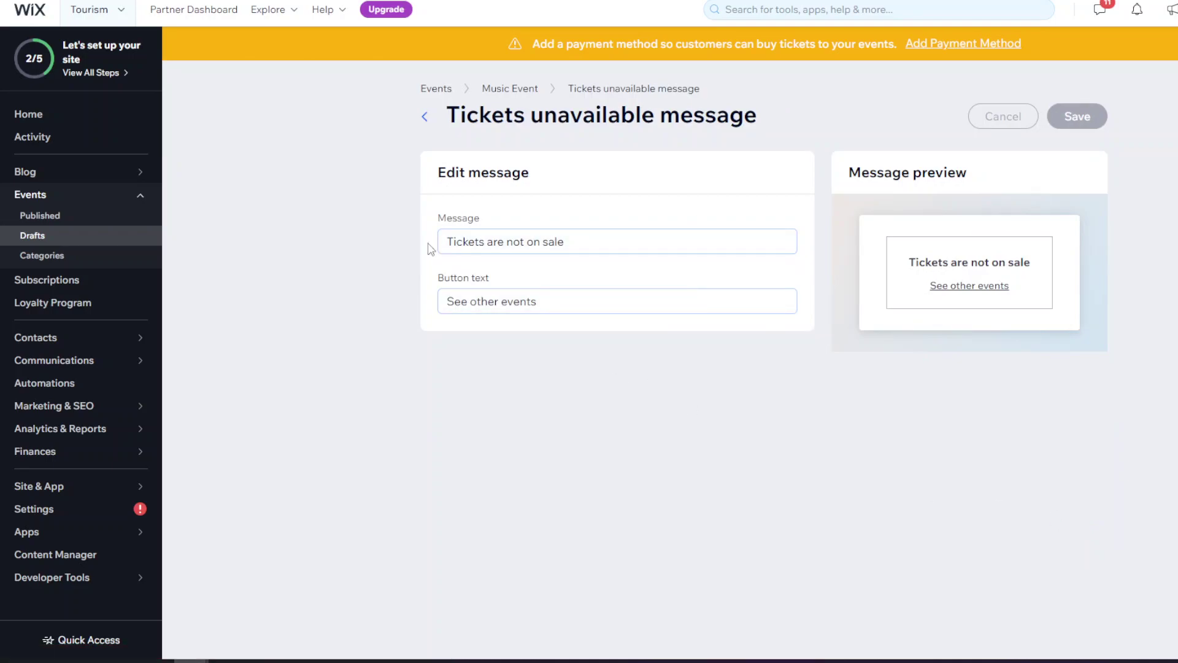
{"action": "left_click", "coordinate": [425, 118]}
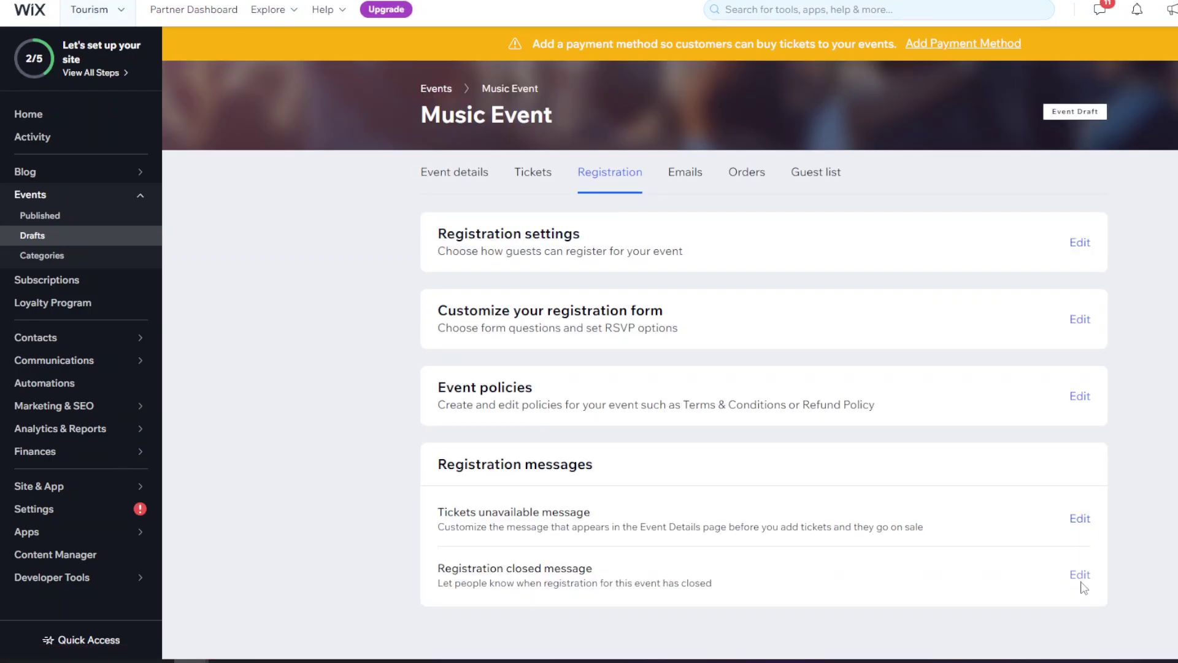
{"action": "left_click", "coordinate": [1081, 580]}
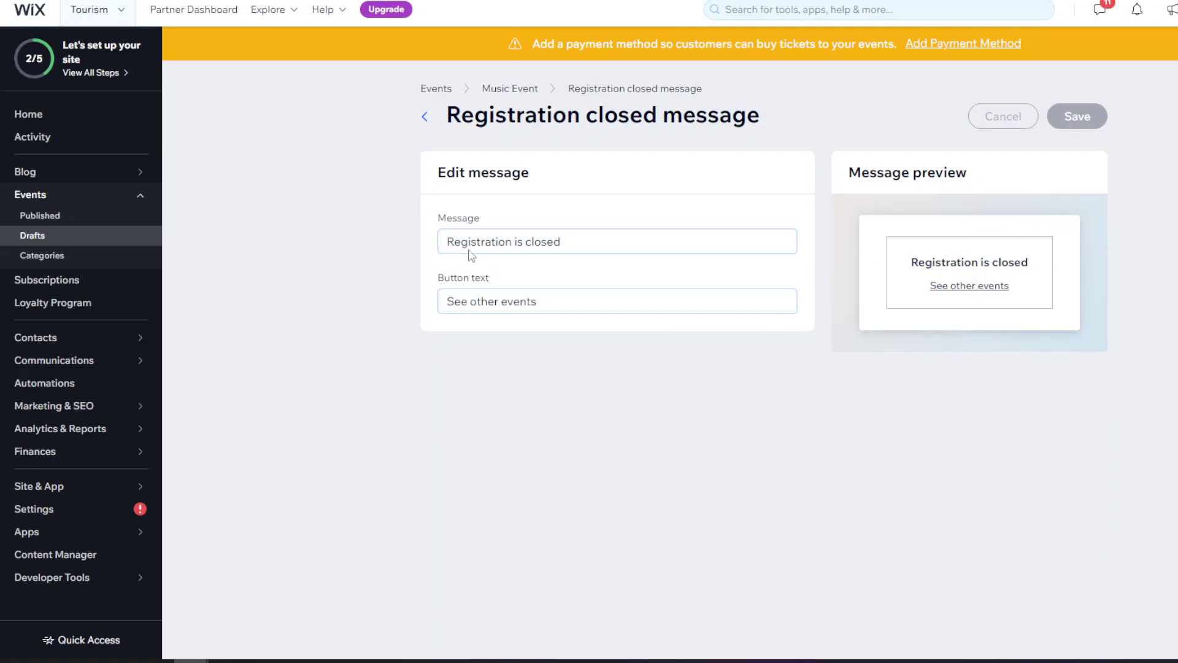
{"action": "left_click", "coordinate": [421, 120]}
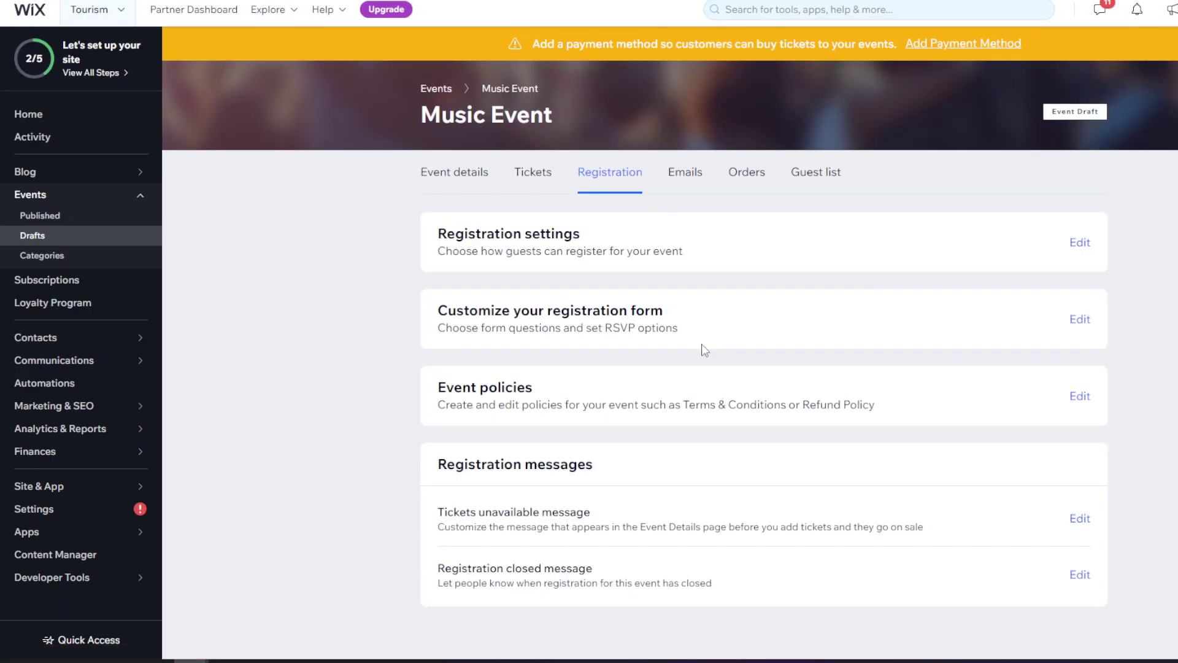
{"action": "left_click", "coordinate": [678, 175]}
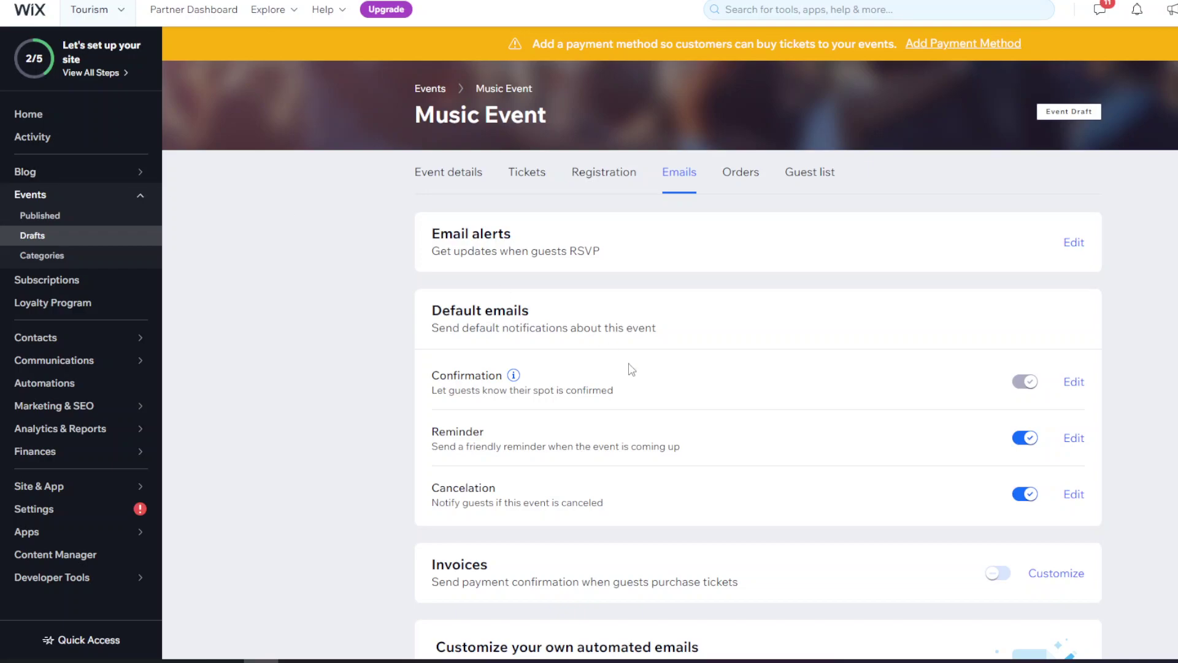
{"action": "scroll", "coordinate": [800, 399], "scroll_direction": "down", "scroll_amount": 2}
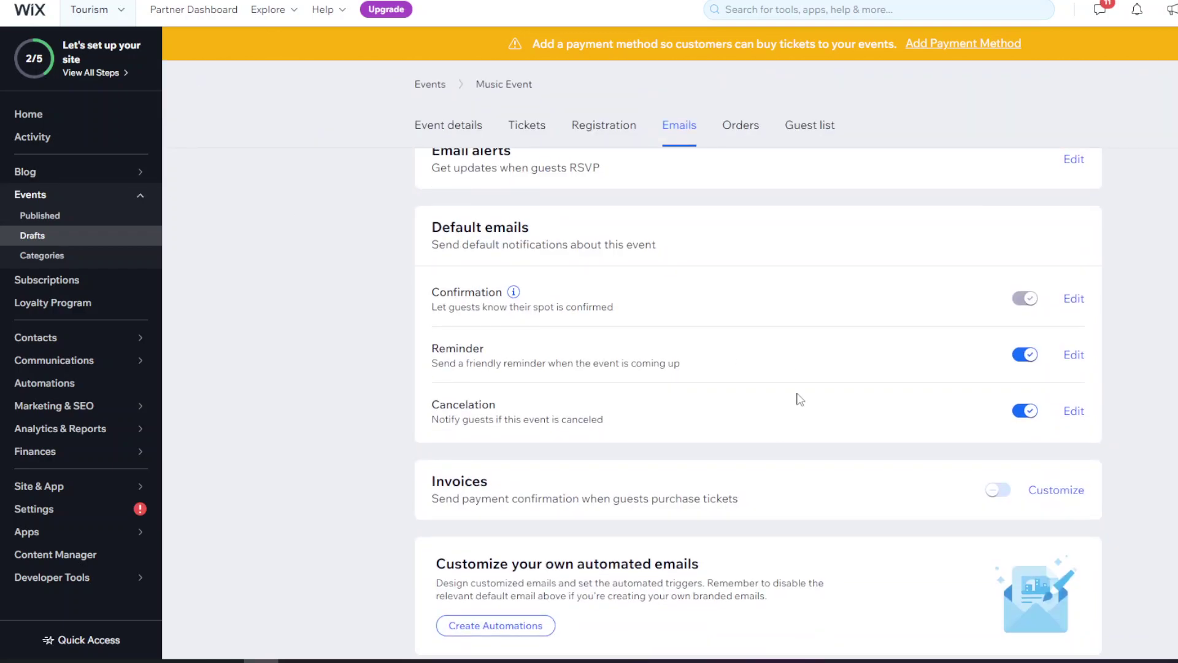
{"action": "scroll", "coordinate": [799, 399], "scroll_direction": "up", "scroll_amount": 2}
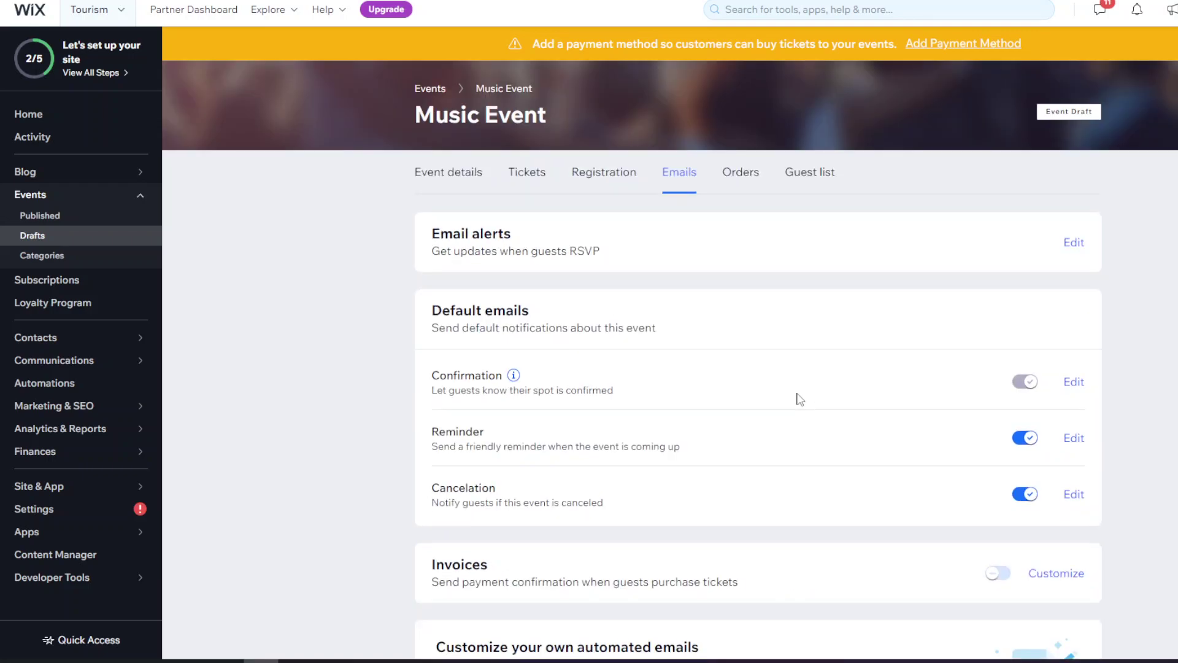
{"action": "scroll", "coordinate": [799, 399], "scroll_direction": "down", "scroll_amount": 1}
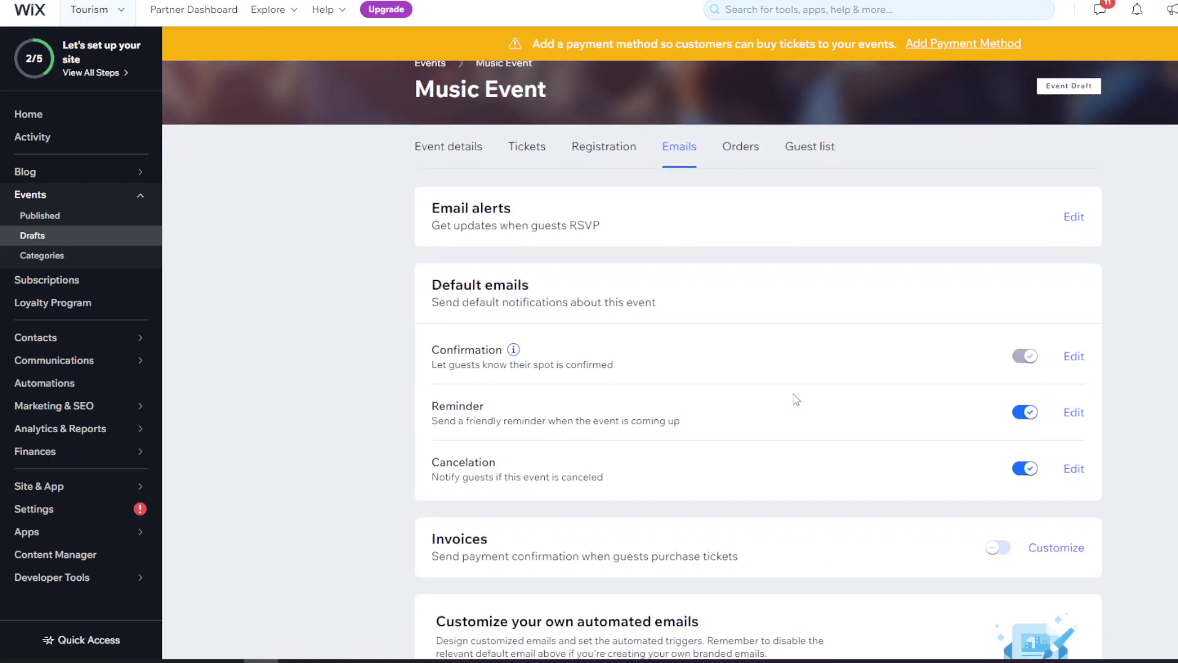
- Examine the confirmation email's subject, message, event details, links and PDF ticket option without editing it
{"action": "mouse_move", "coordinate": [513, 349]}
{"action": "left_click", "coordinate": [1074, 359]}
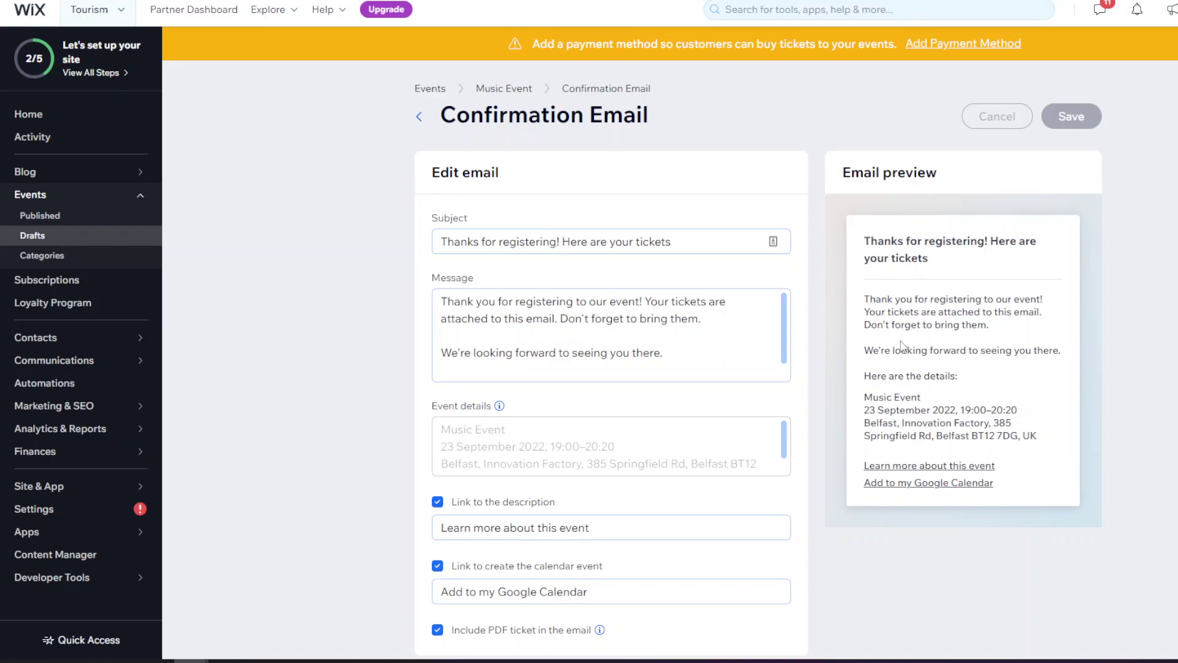
{"action": "scroll", "coordinate": [626, 356], "scroll_direction": "down", "scroll_amount": 1}
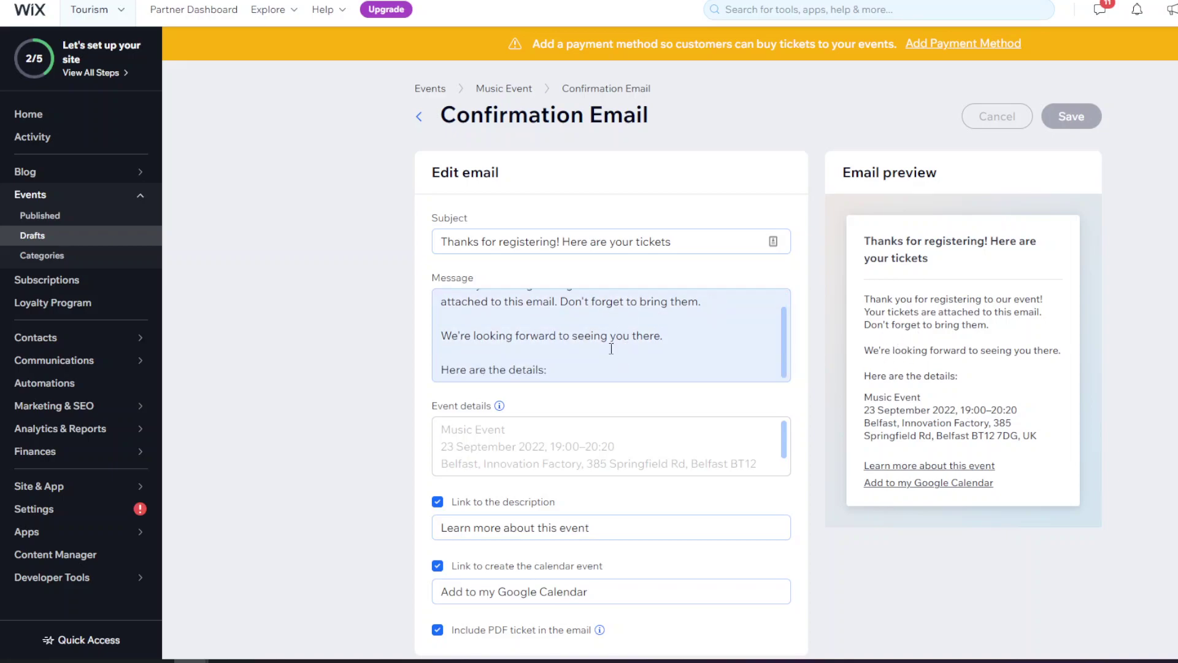
{"action": "scroll", "coordinate": [574, 444], "scroll_direction": "down", "scroll_amount": 1}
{"action": "double_click", "coordinate": [574, 444]}
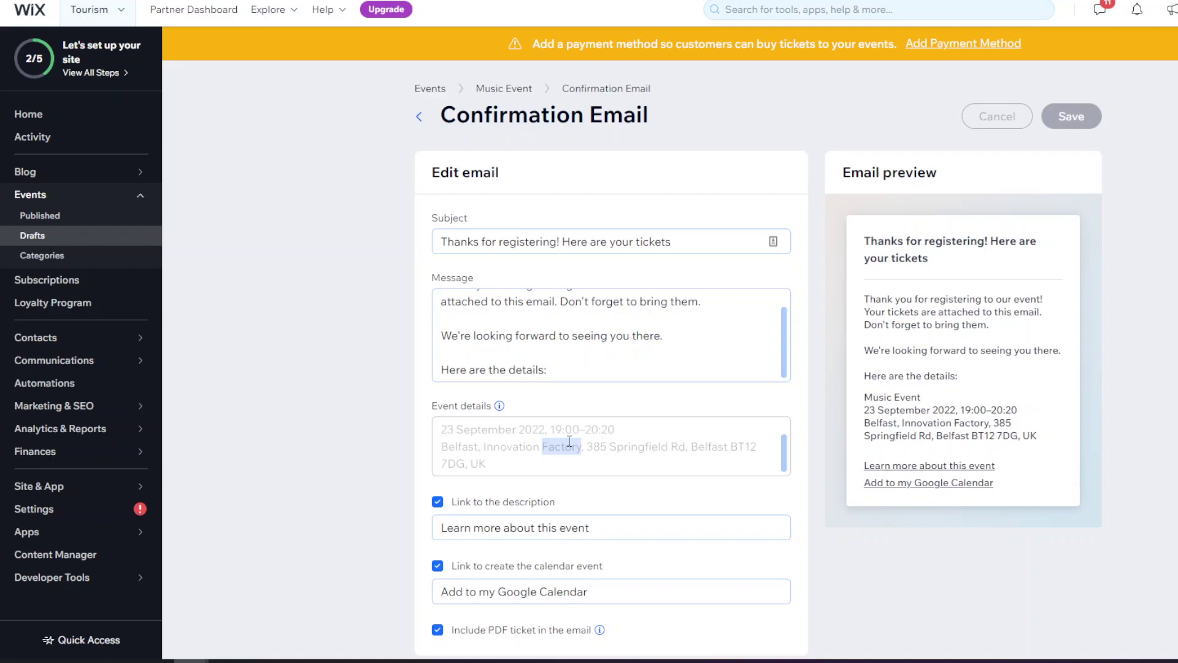
{"action": "left_click", "coordinate": [503, 466]}
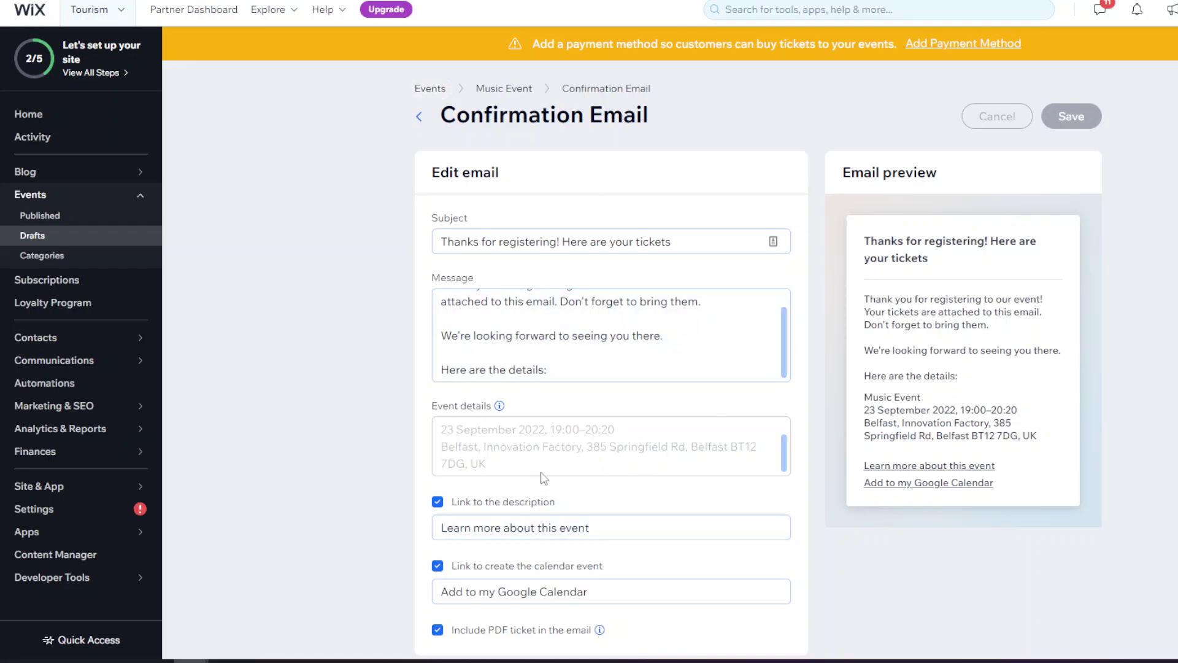
{"action": "scroll", "coordinate": [547, 476], "scroll_direction": "down", "scroll_amount": 1}
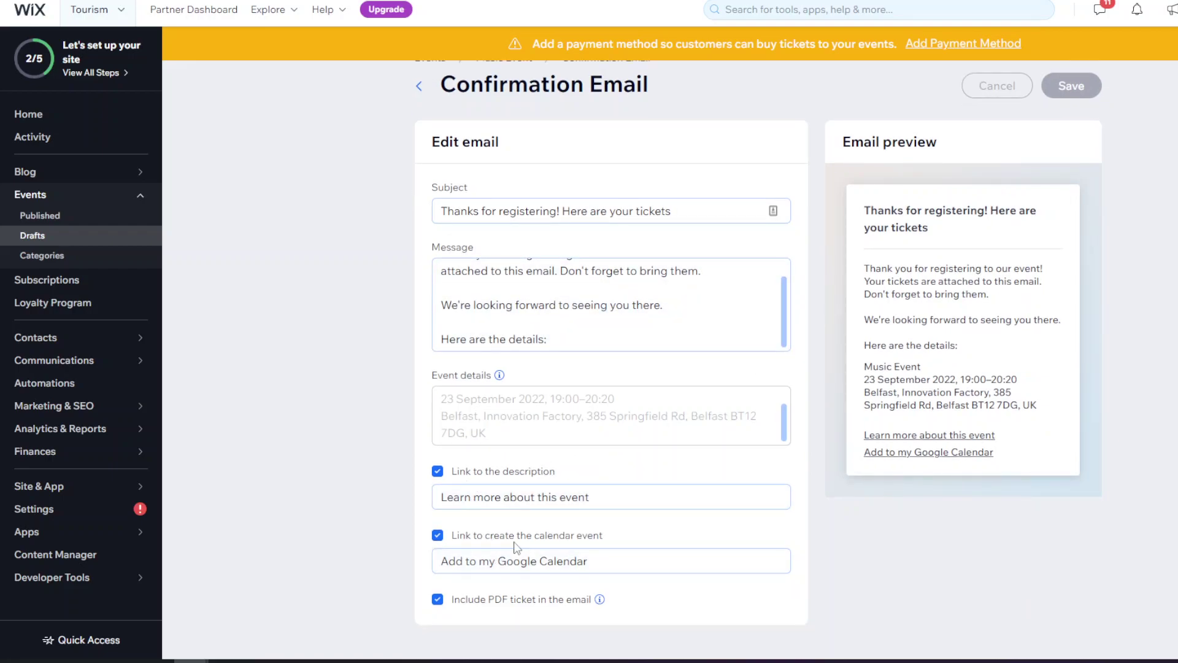
{"action": "scroll", "coordinate": [467, 209], "scroll_direction": "up", "scroll_amount": 1}
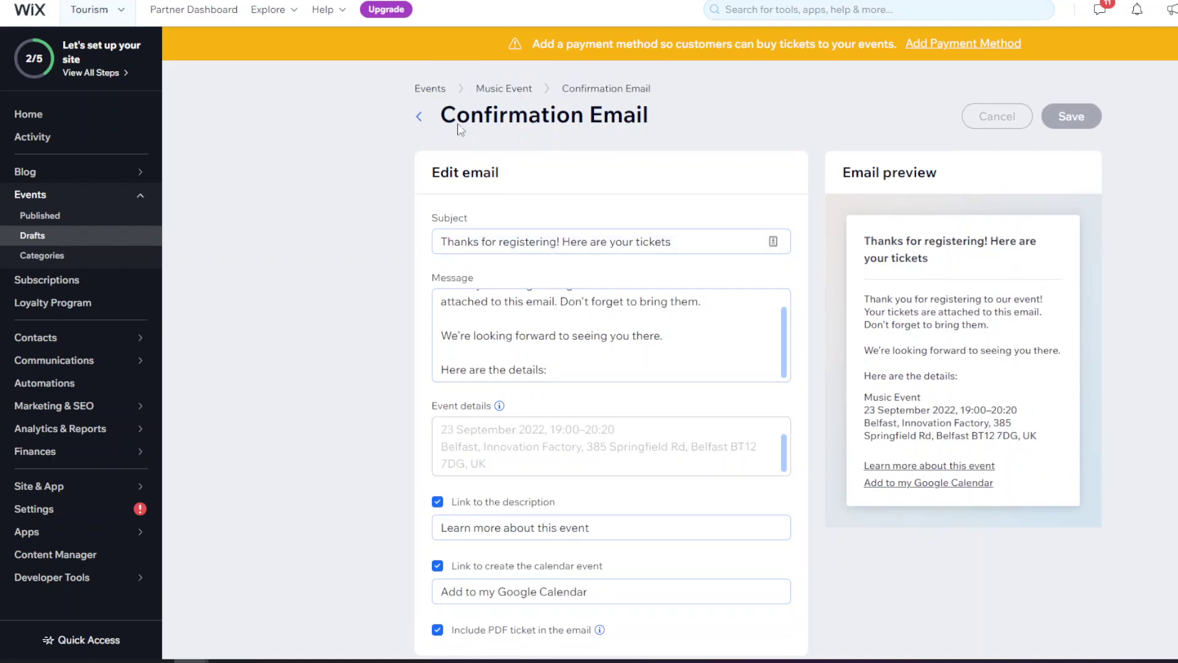
{"action": "left_click", "coordinate": [421, 117]}
- Check the reminder email's schedule and content, and turn off the Reminder default email
{"action": "scroll", "coordinate": [597, 442], "scroll_direction": "down", "scroll_amount": 1}
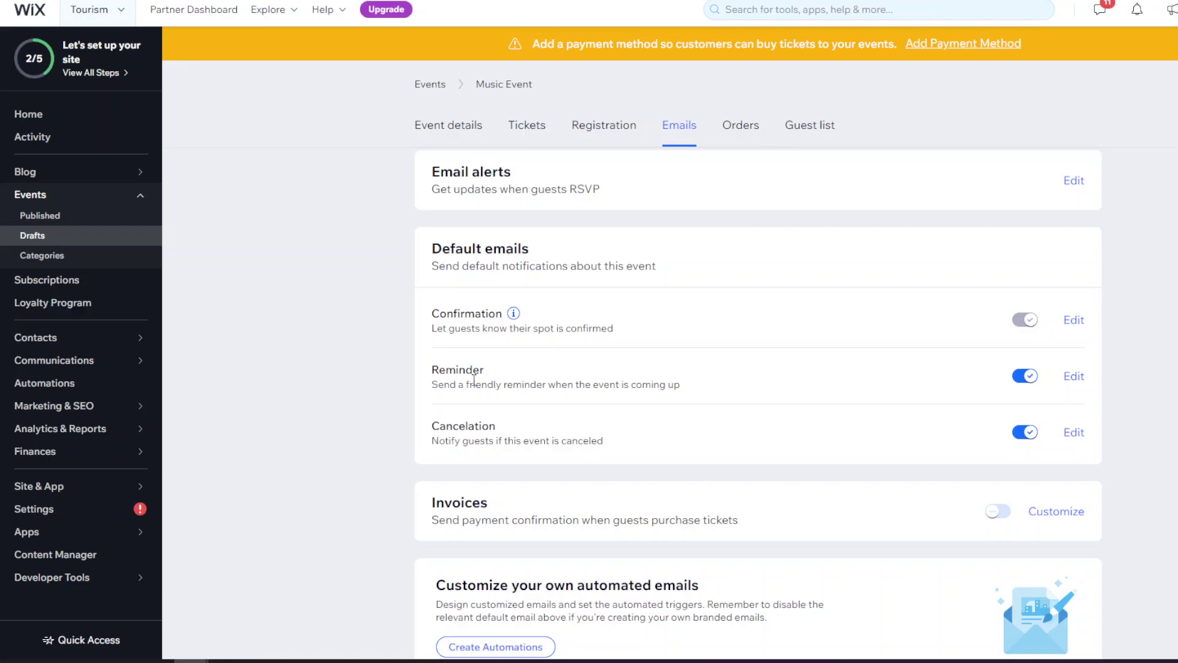
{"action": "left_click", "coordinate": [1074, 376]}
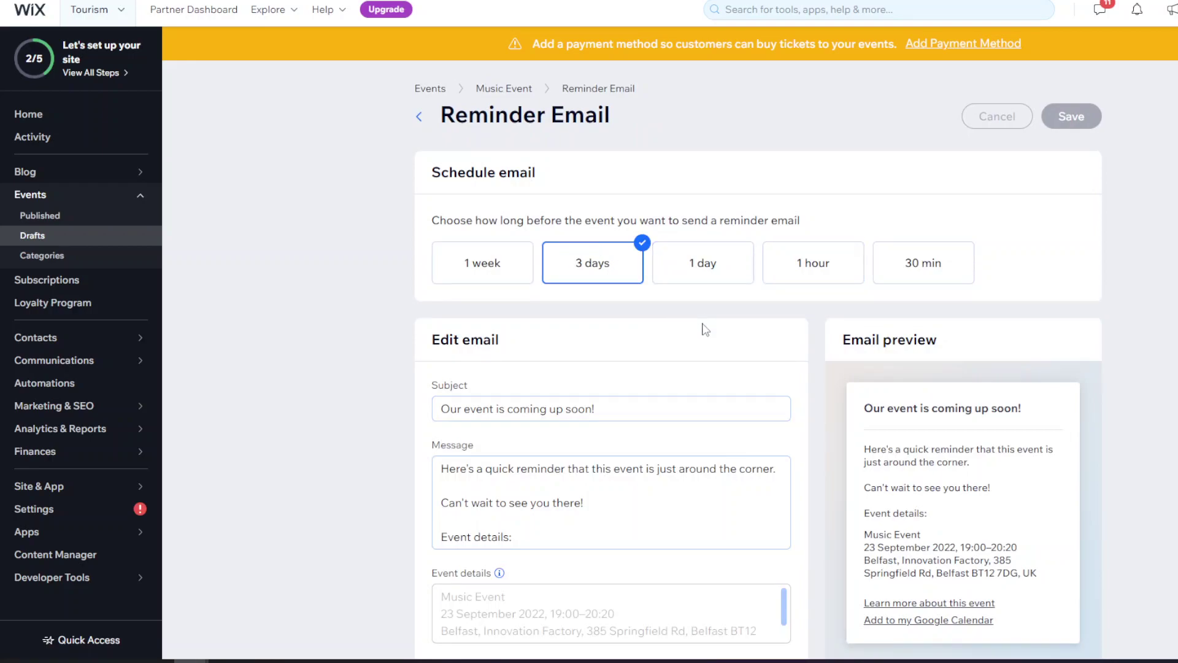
{"action": "scroll", "coordinate": [705, 330], "scroll_direction": "down", "scroll_amount": 3}
{"action": "scroll", "coordinate": [525, 298], "scroll_direction": "up", "scroll_amount": 3}
{"action": "left_click", "coordinate": [491, 87]}
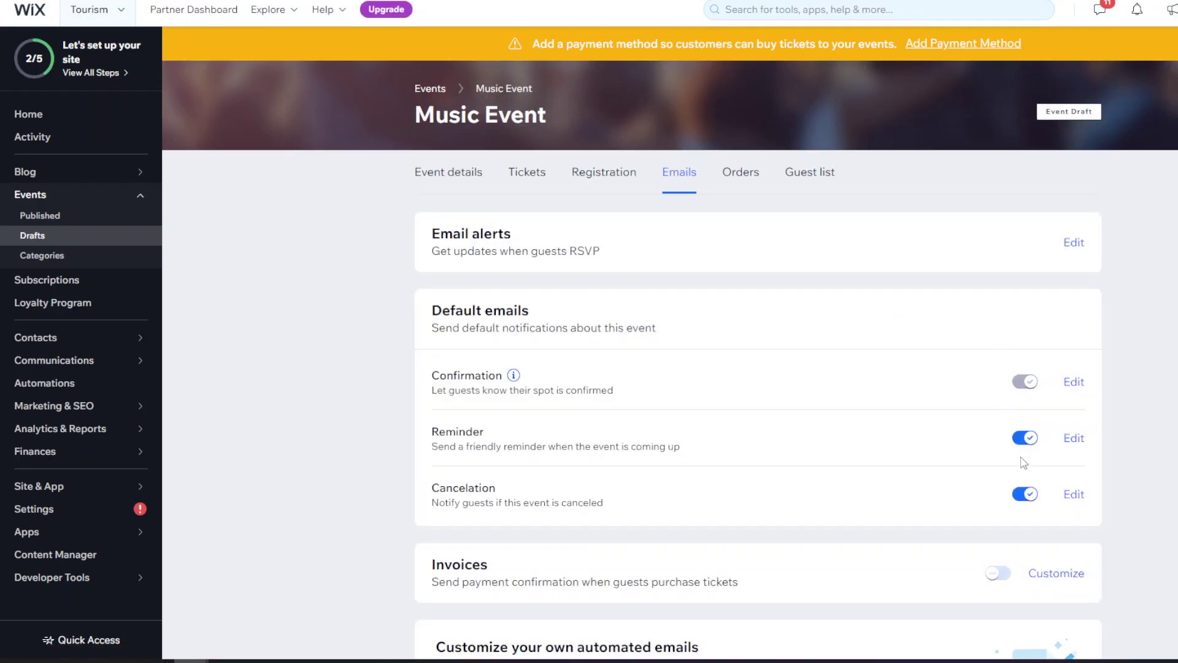
{"action": "left_click", "coordinate": [1025, 438]}
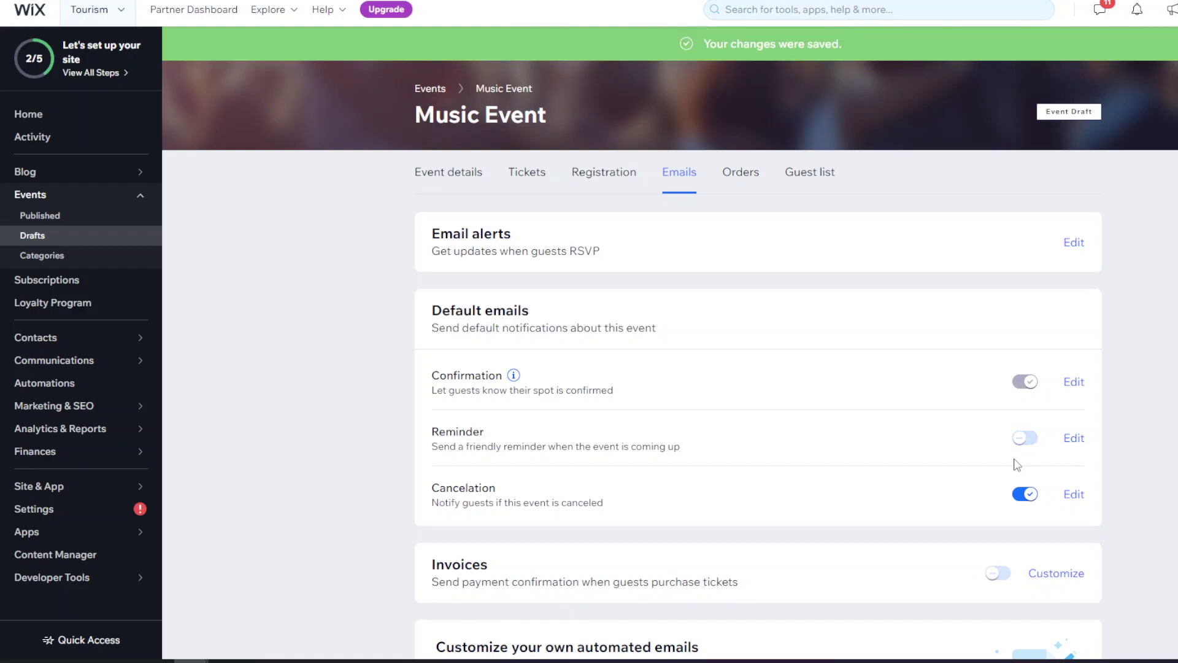
- Review the cancelation email's content and the invoice and custom automated email options
{"action": "scroll", "coordinate": [859, 463], "scroll_direction": "down", "scroll_amount": 1}
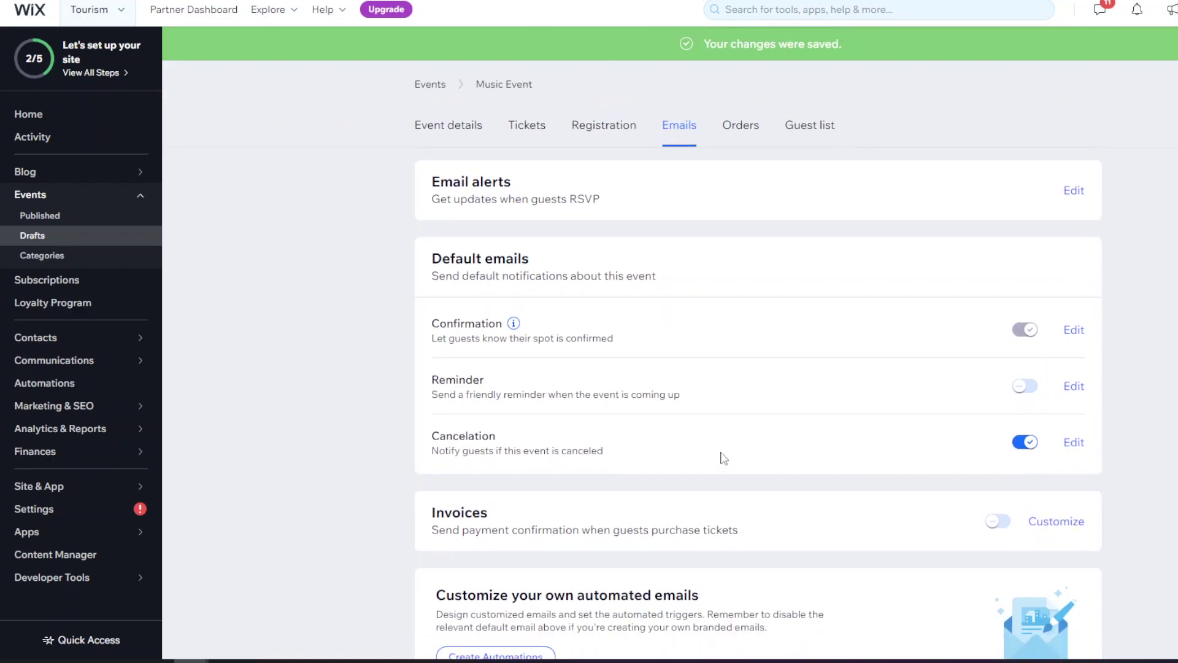
{"action": "left_click", "coordinate": [1075, 442]}
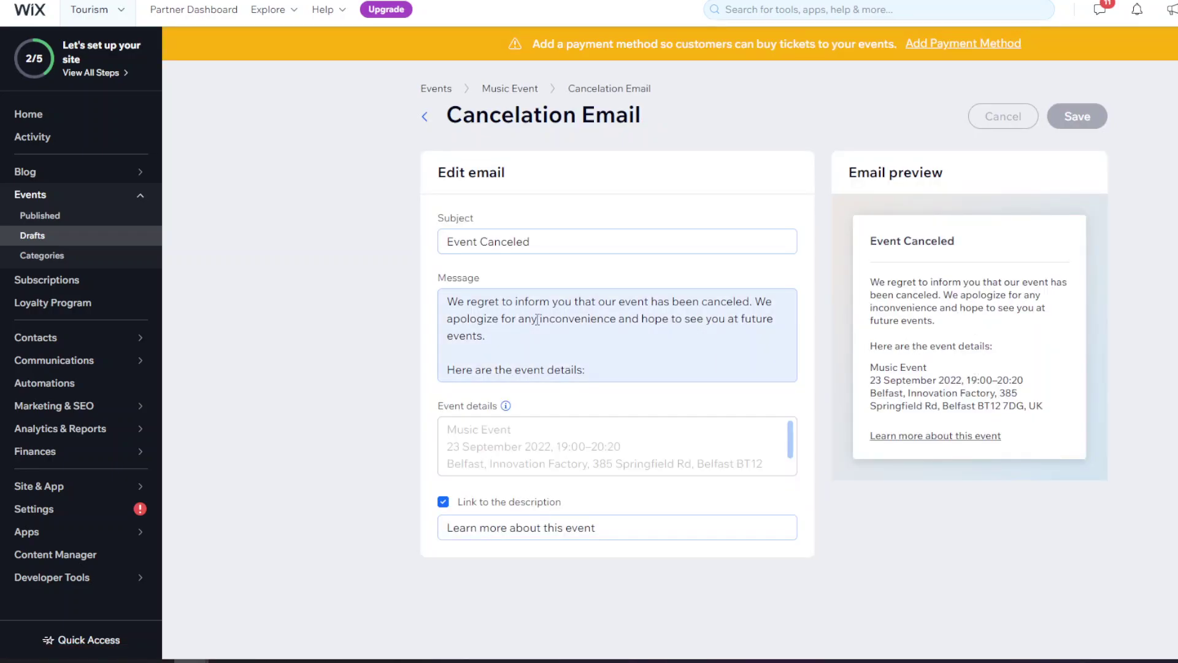
{"action": "left_click", "coordinate": [424, 120]}
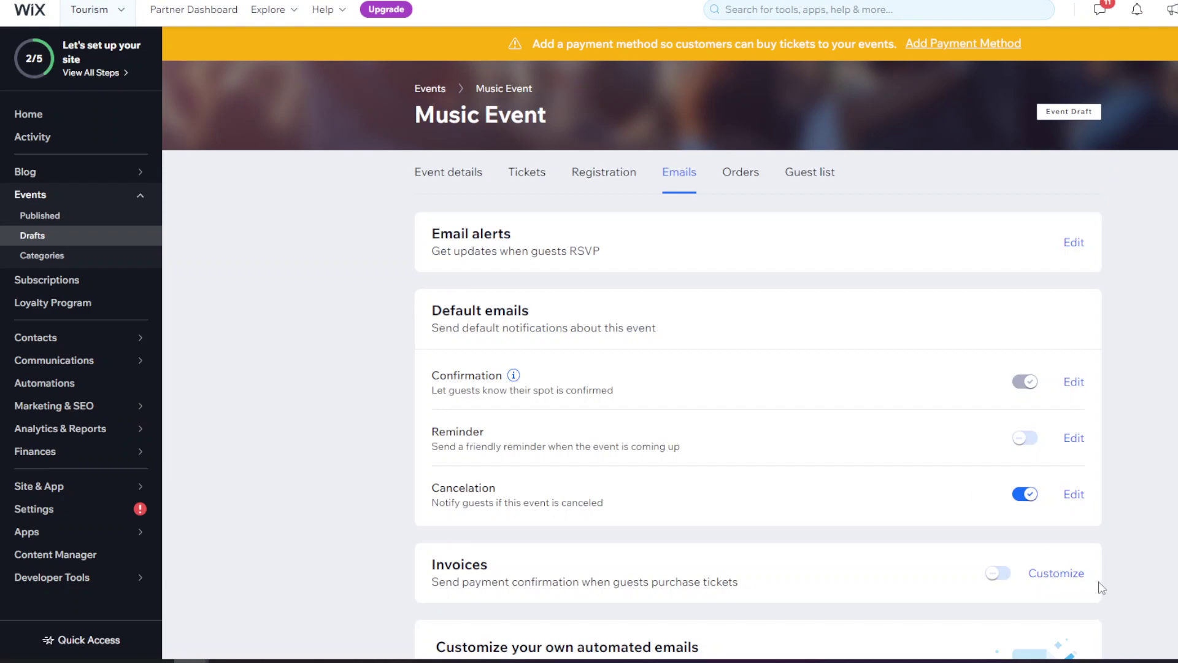
{"action": "scroll", "coordinate": [1053, 562], "scroll_direction": "down", "scroll_amount": 2}
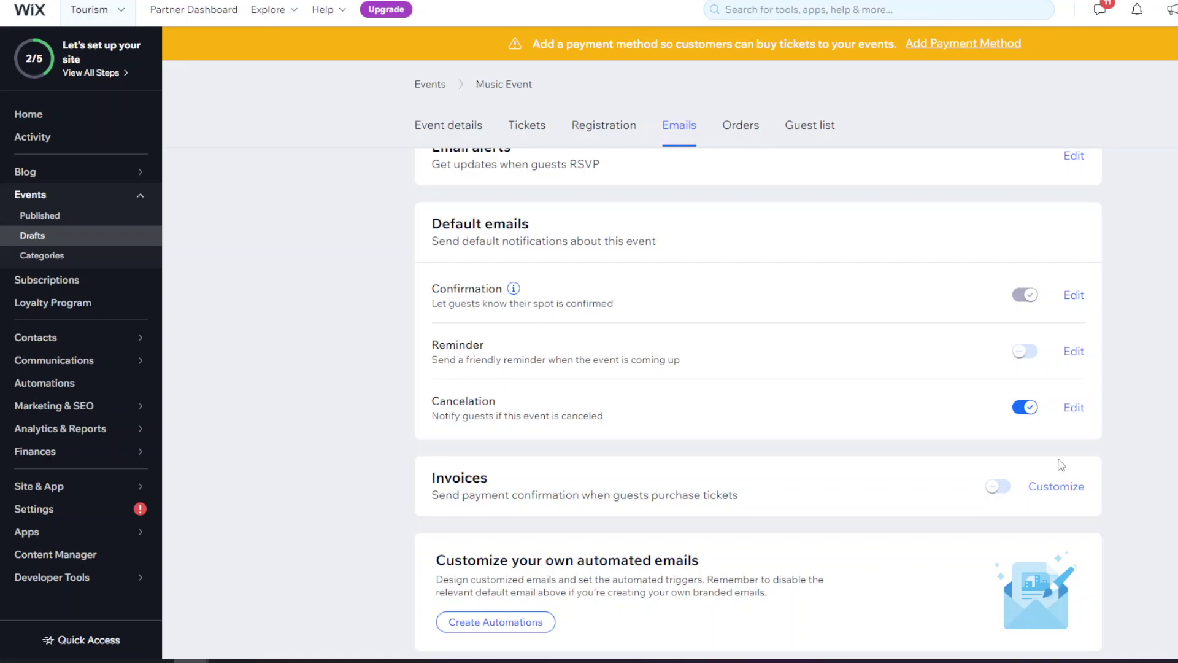
{"action": "scroll", "coordinate": [595, 319], "scroll_direction": "down", "scroll_amount": 1}
{"action": "scroll", "coordinate": [753, 236], "scroll_direction": "up", "scroll_amount": 3}
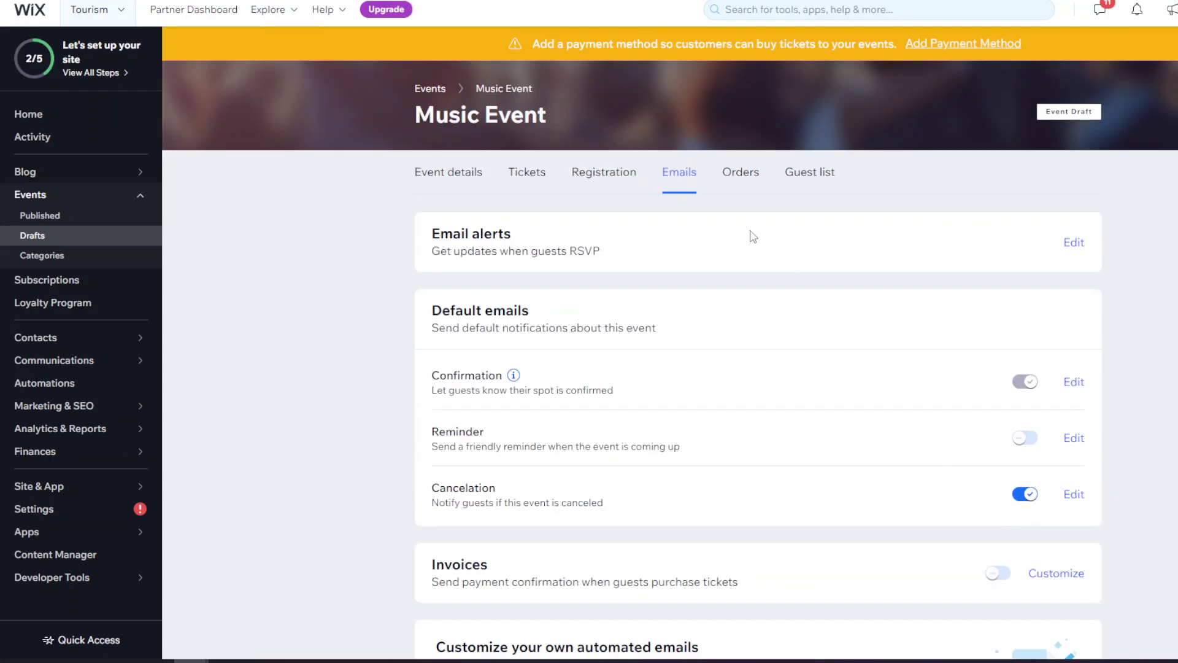
- Check the event's Orders and Guest list sections
{"action": "left_click", "coordinate": [742, 177]}
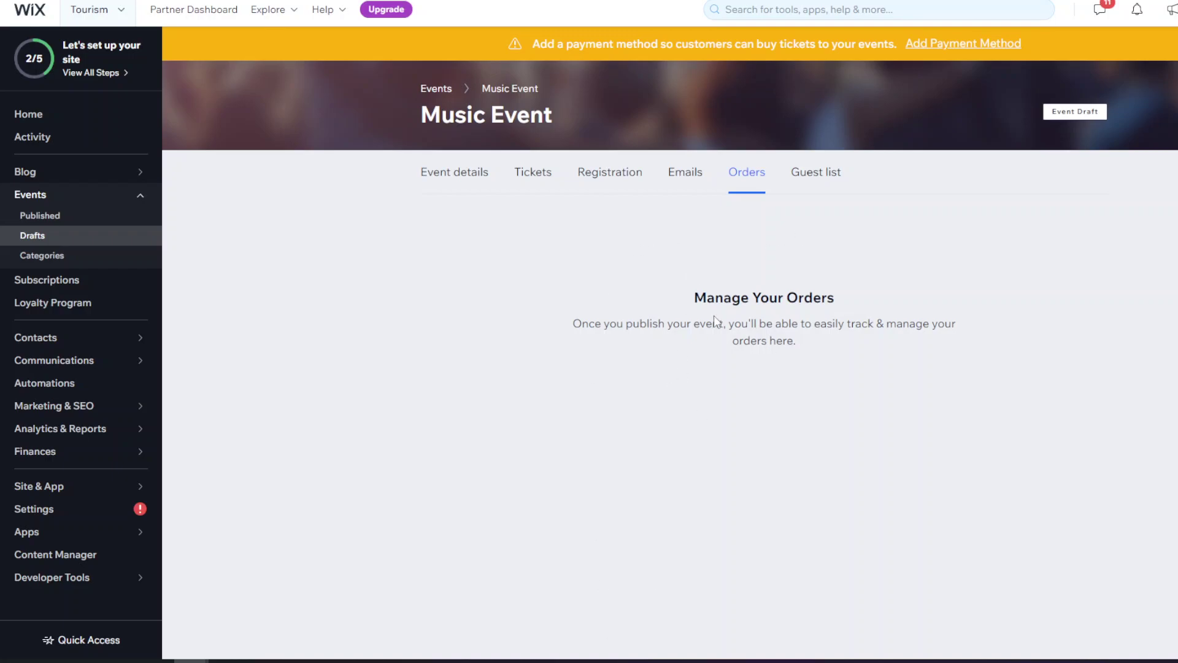
{"action": "left_click", "coordinate": [818, 175]}
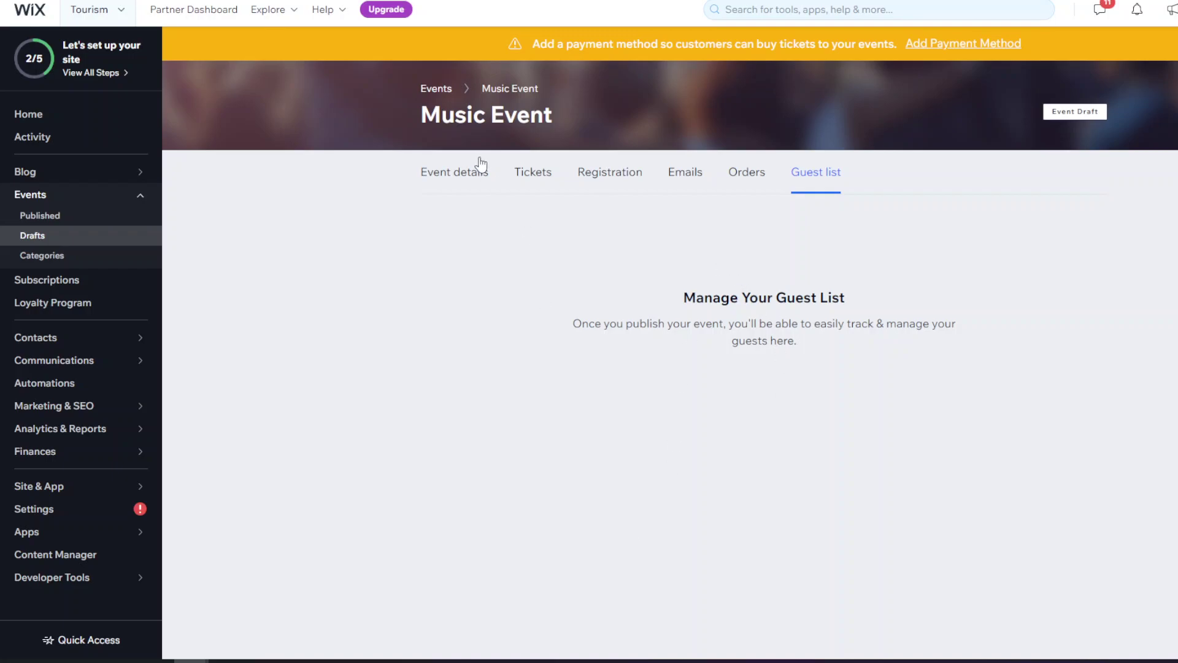
- Review the Music Event's details and publish the event
{"action": "left_click", "coordinate": [455, 174]}
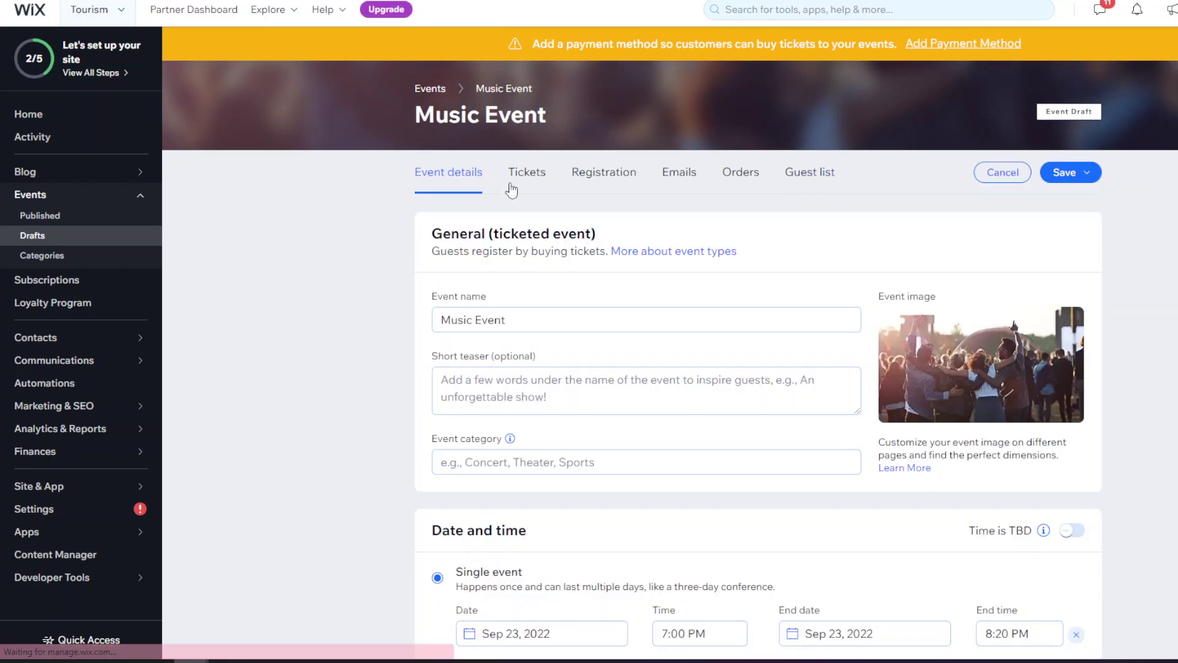
{"action": "scroll", "coordinate": [845, 330], "scroll_direction": "down", "scroll_amount": 8}
{"action": "scroll", "coordinate": [845, 330], "scroll_direction": "down", "scroll_amount": 7}
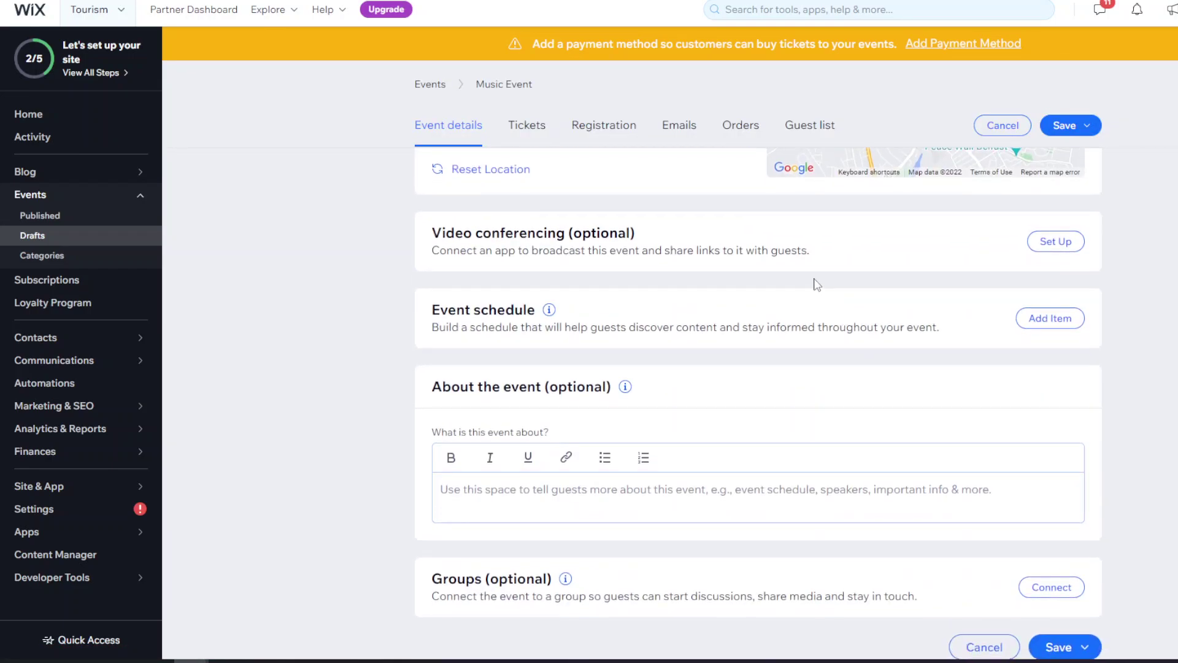
{"action": "scroll", "coordinate": [844, 326], "scroll_direction": "up", "scroll_amount": 15}
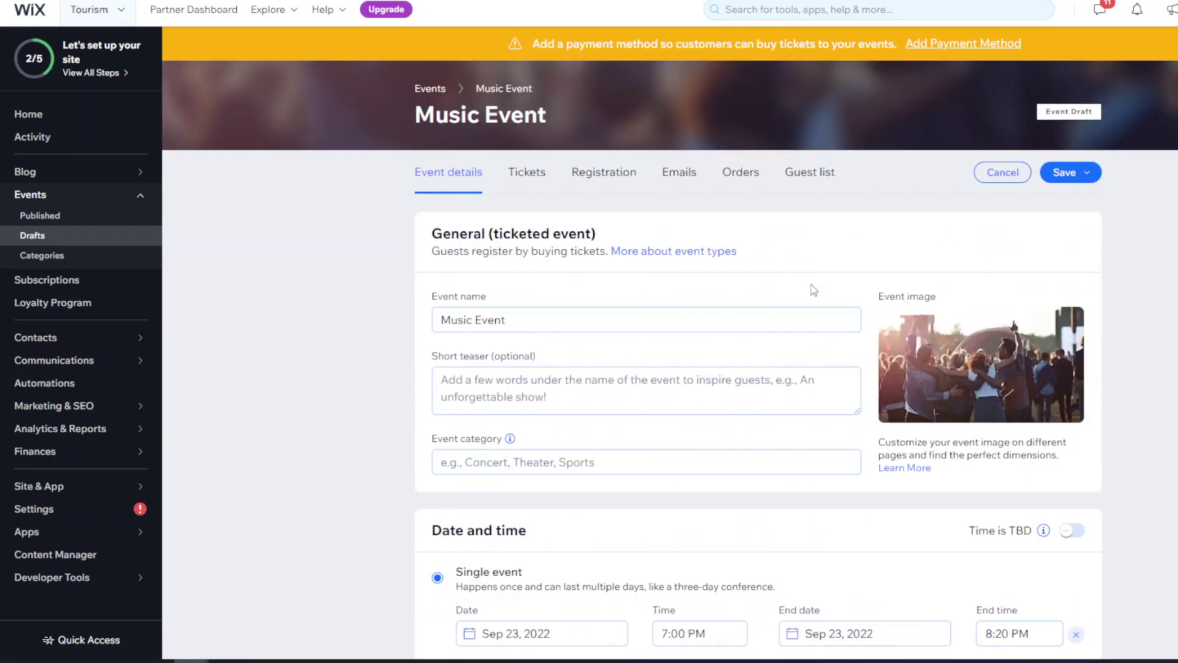
{"action": "left_click", "coordinate": [1077, 174]}
{"action": "left_click", "coordinate": [1070, 233]}
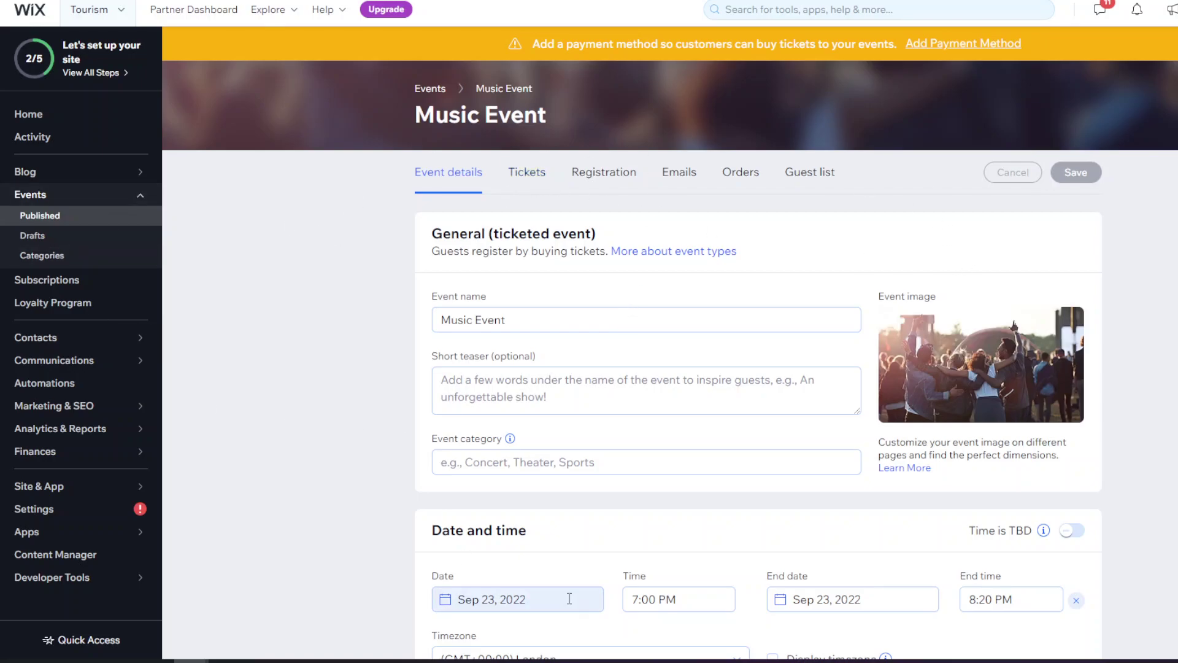
- Look over the published event's general information, date and time, and location details
{"action": "scroll", "coordinate": [765, 416], "scroll_direction": "down", "scroll_amount": 10}
{"action": "scroll", "coordinate": [764, 418], "scroll_direction": "up", "scroll_amount": 4}
{"action": "scroll", "coordinate": [764, 418], "scroll_direction": "up", "scroll_amount": 5}
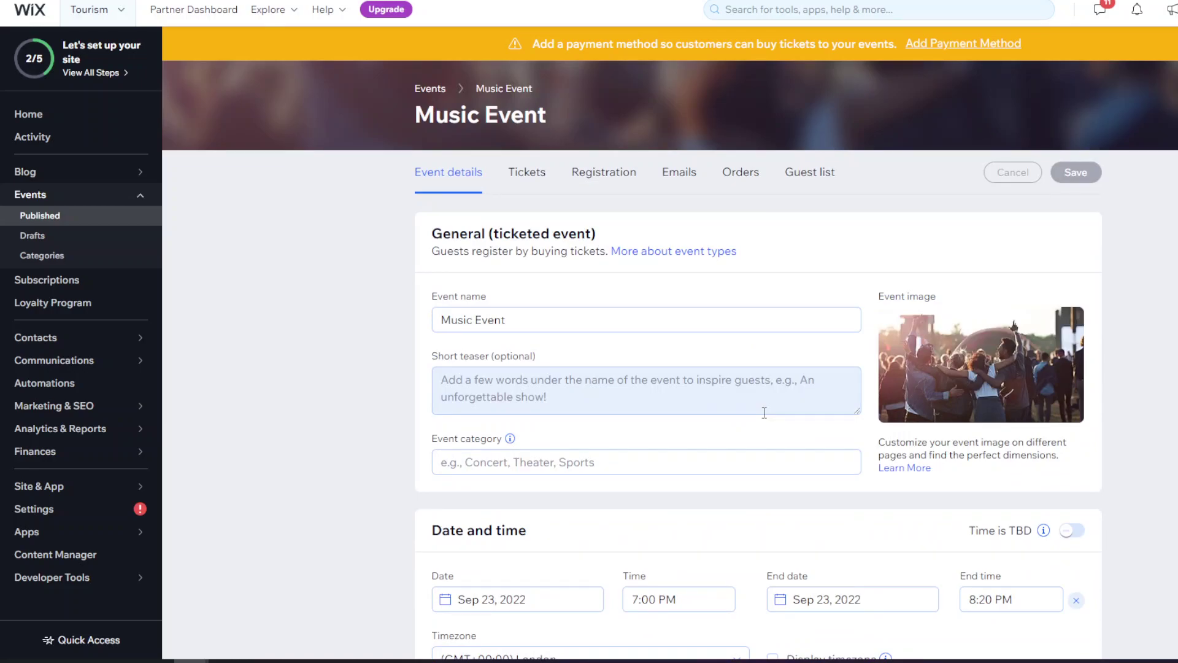
{"action": "scroll", "coordinate": [765, 413], "scroll_direction": "down", "scroll_amount": 8}
{"action": "scroll", "coordinate": [573, 393], "scroll_direction": "up", "scroll_amount": 8}
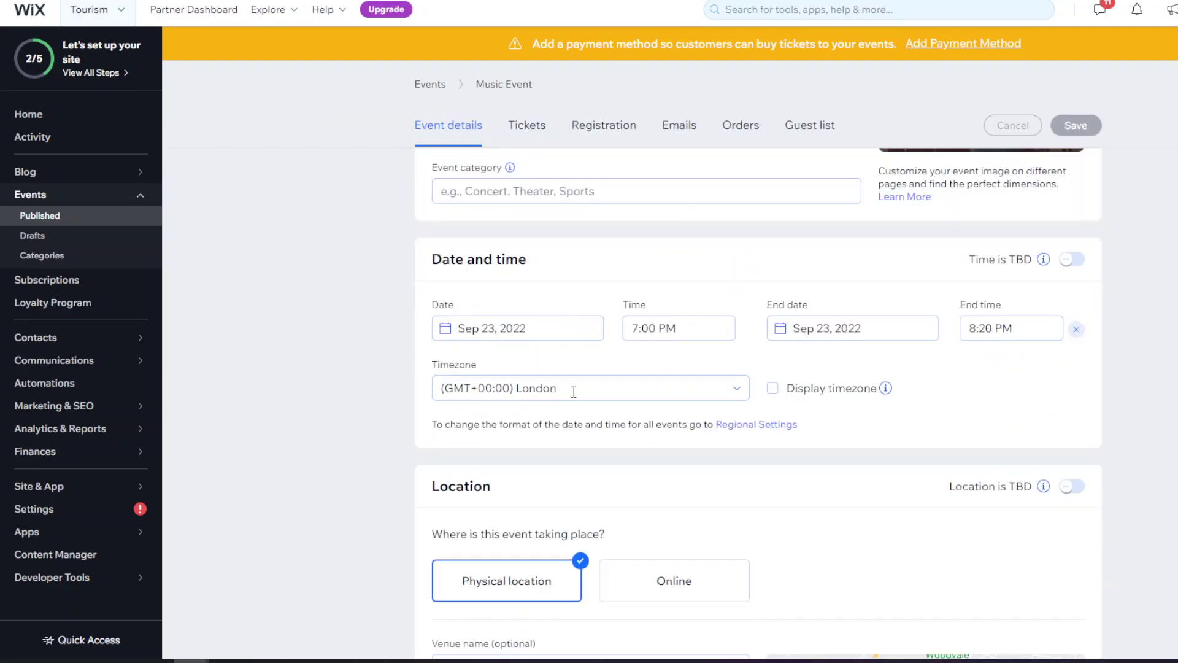